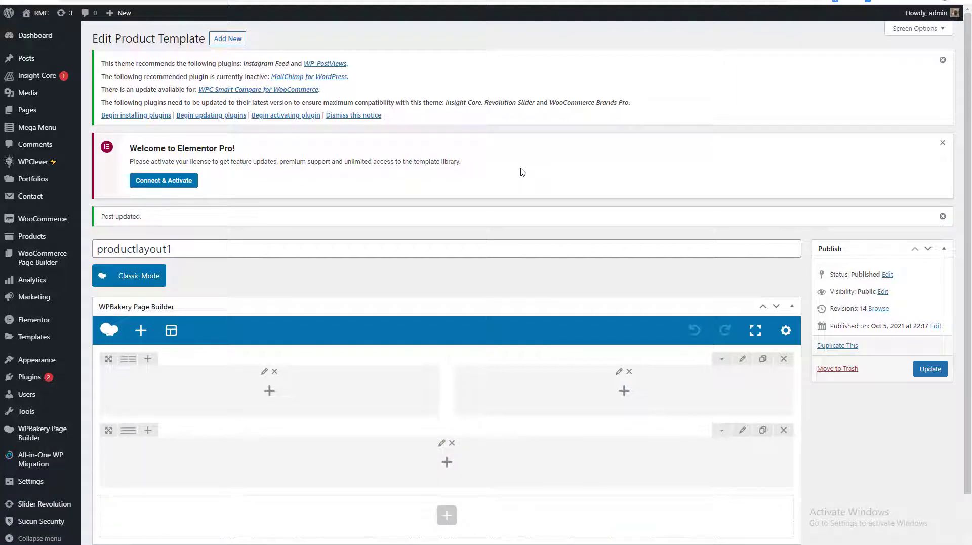
Step: Examine the productlayout1 template, the Shop page and the default layout of the Botanical Hand Sanitizer Gel product page
{"action": "scroll", "coordinate": [629, 223], "scroll_direction": "down", "scroll_amount": 1}
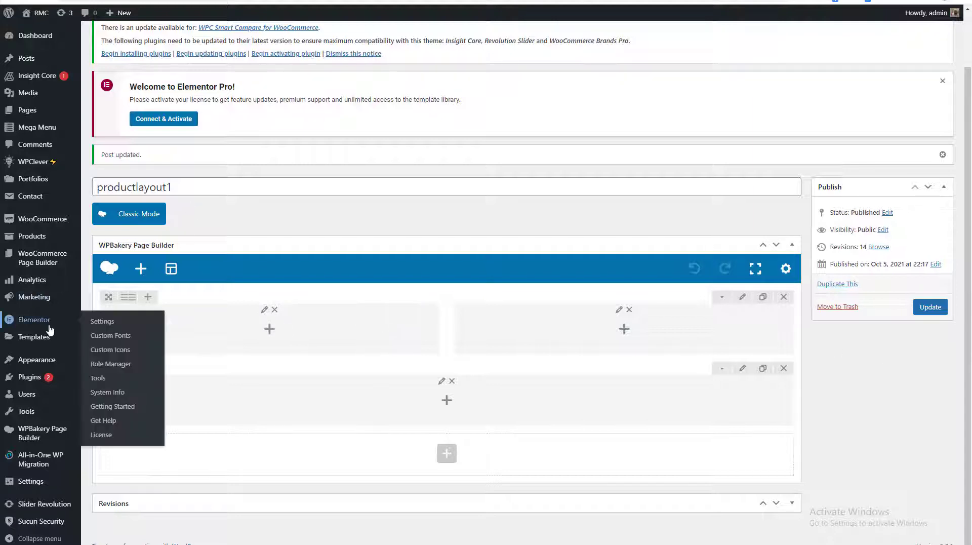
{"action": "scroll", "coordinate": [48, 328], "scroll_direction": "up", "scroll_amount": 2}
{"action": "scroll", "coordinate": [241, 256], "scroll_direction": "down", "scroll_amount": 2}
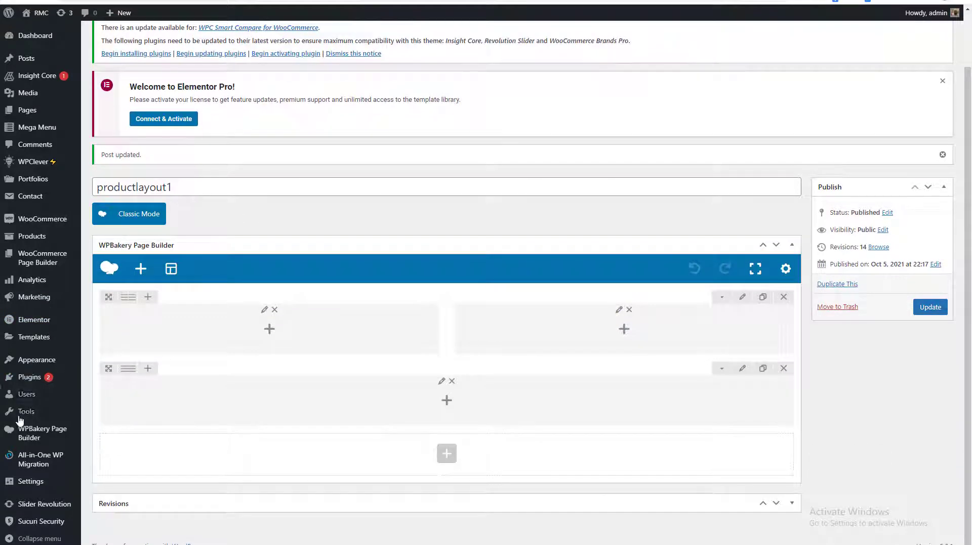
{"action": "mouse_move", "coordinate": [48, 254]}
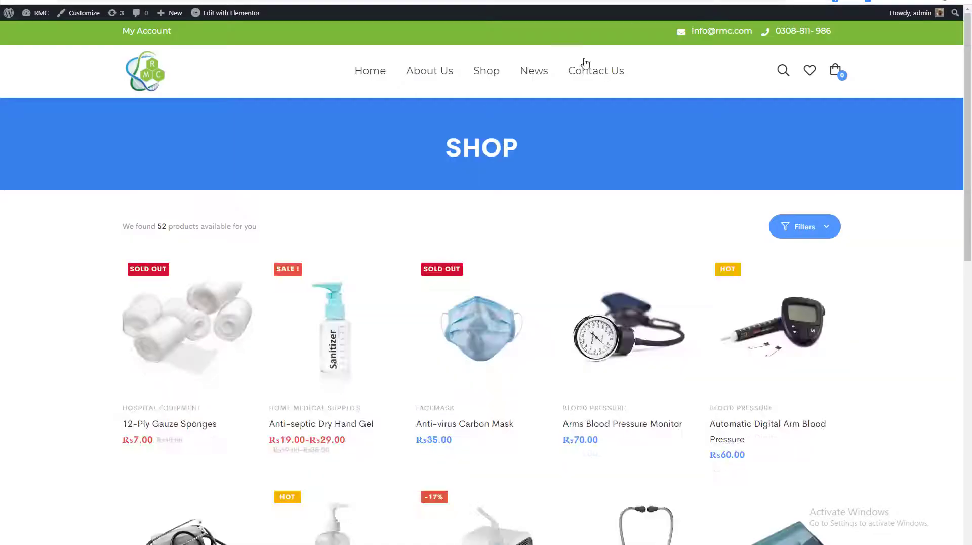
{"action": "scroll", "coordinate": [436, 210], "scroll_direction": "down", "scroll_amount": 6}
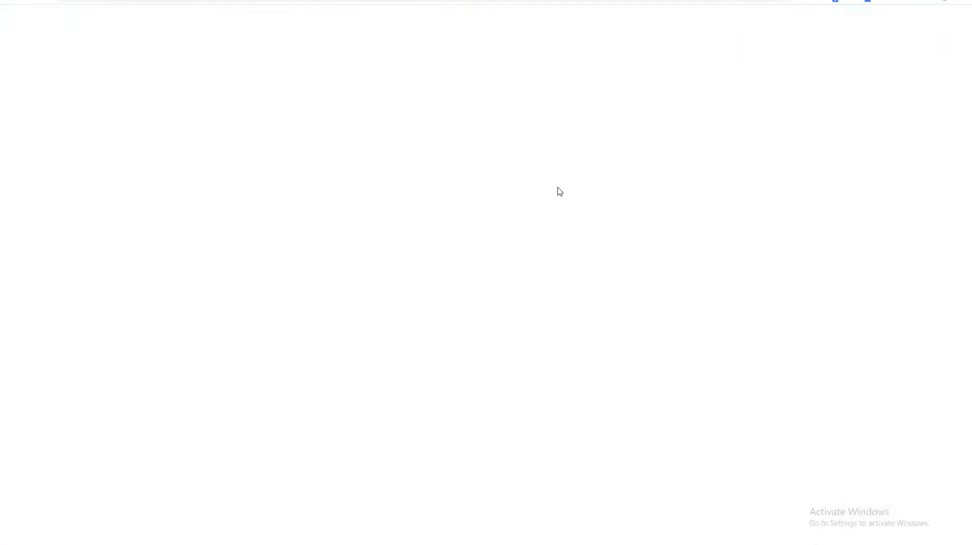
{"action": "scroll", "coordinate": [504, 156], "scroll_direction": "down", "scroll_amount": 9}
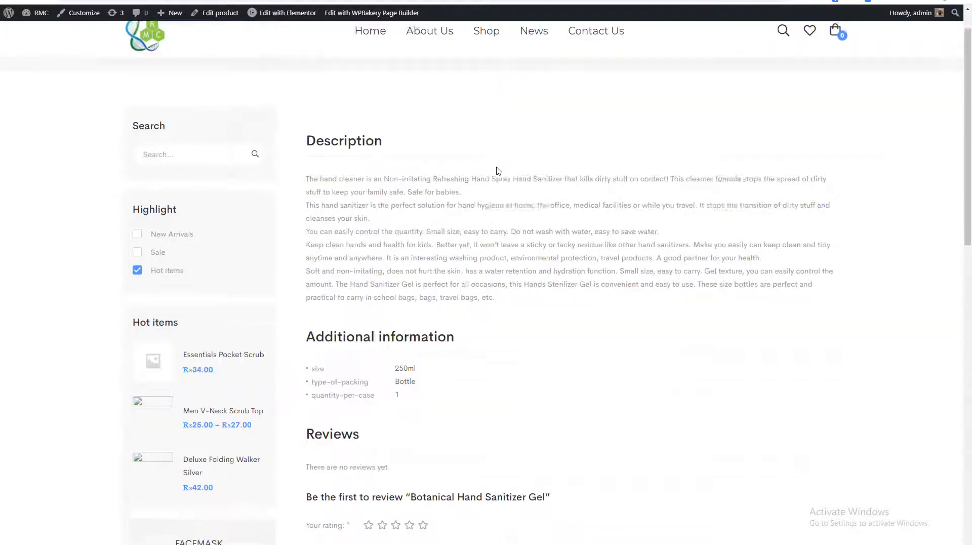
{"action": "scroll", "coordinate": [575, 215], "scroll_direction": "up", "scroll_amount": 6}
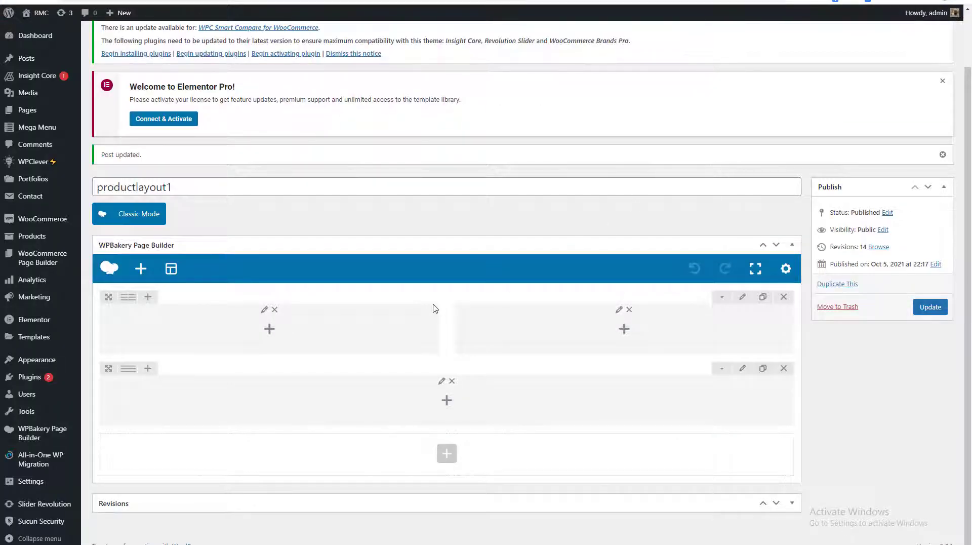
Step: Add a Single Product Title element with default settings to the right column of the template's first row
{"action": "left_click", "coordinate": [549, 332]}
{"action": "left_click", "coordinate": [354, 81]}
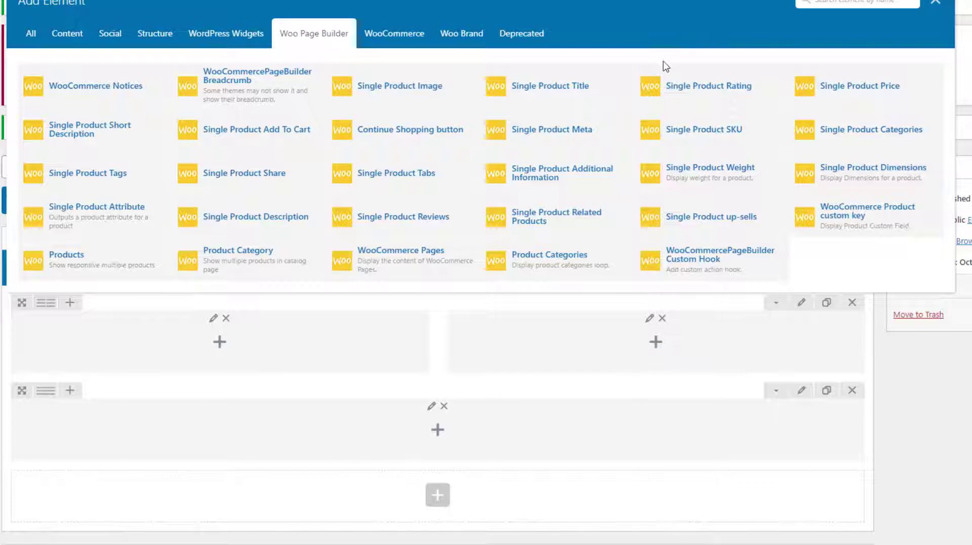
{"action": "left_click", "coordinate": [522, 90]}
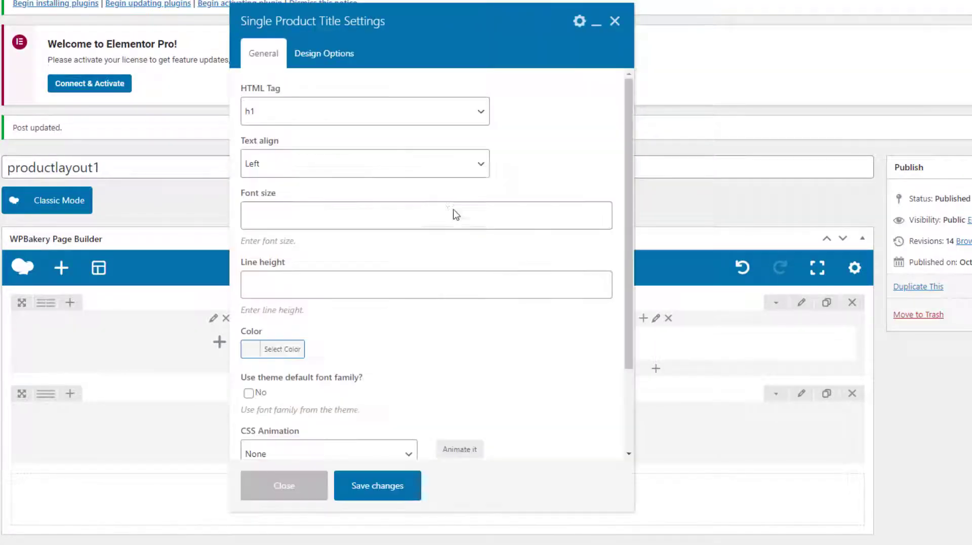
{"action": "scroll", "coordinate": [456, 305], "scroll_direction": "down", "scroll_amount": 3}
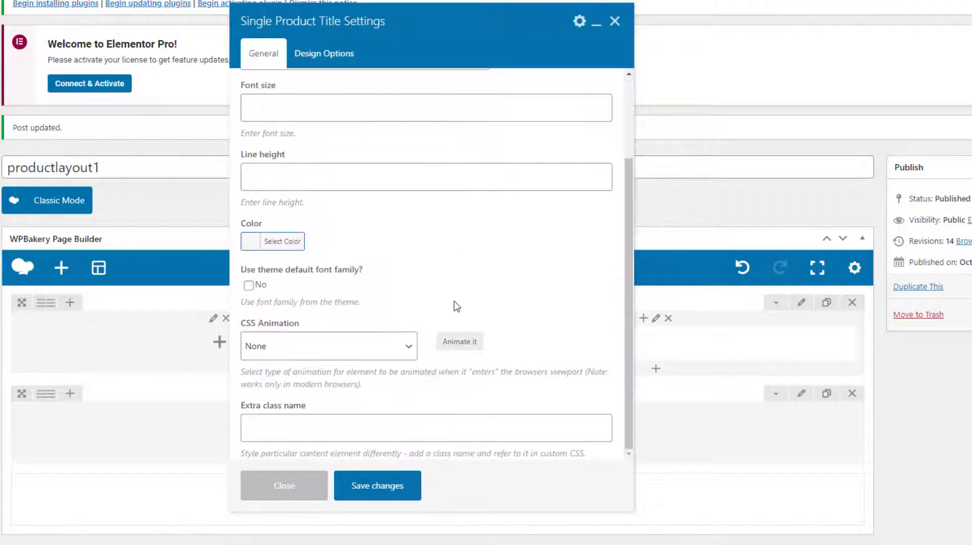
{"action": "scroll", "coordinate": [415, 217], "scroll_direction": "up", "scroll_amount": 3}
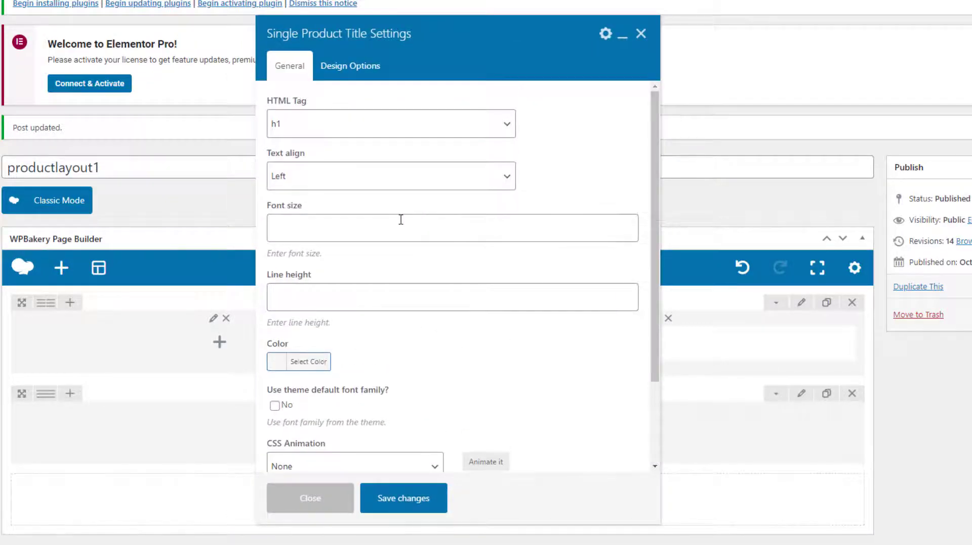
{"action": "scroll", "coordinate": [360, 323], "scroll_direction": "down", "scroll_amount": 3}
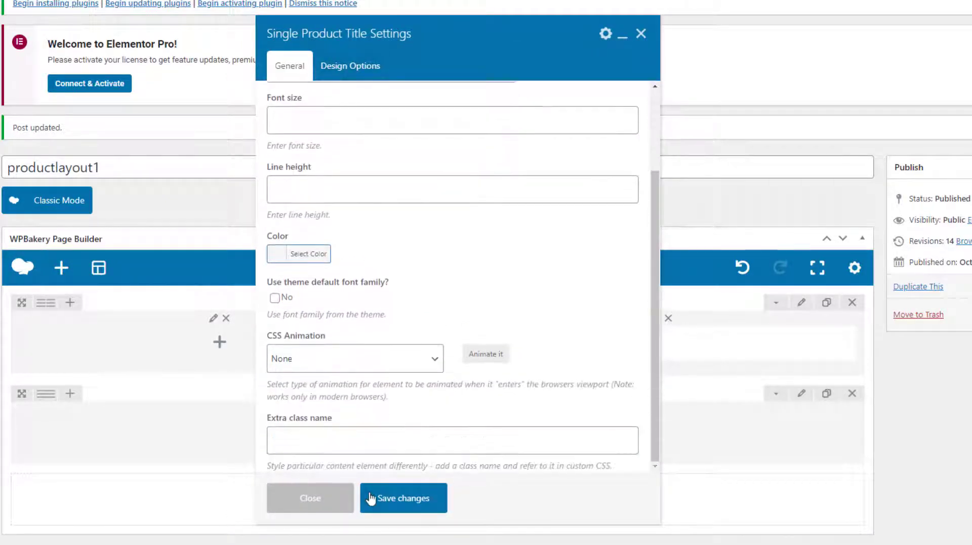
{"action": "left_click", "coordinate": [387, 498]}
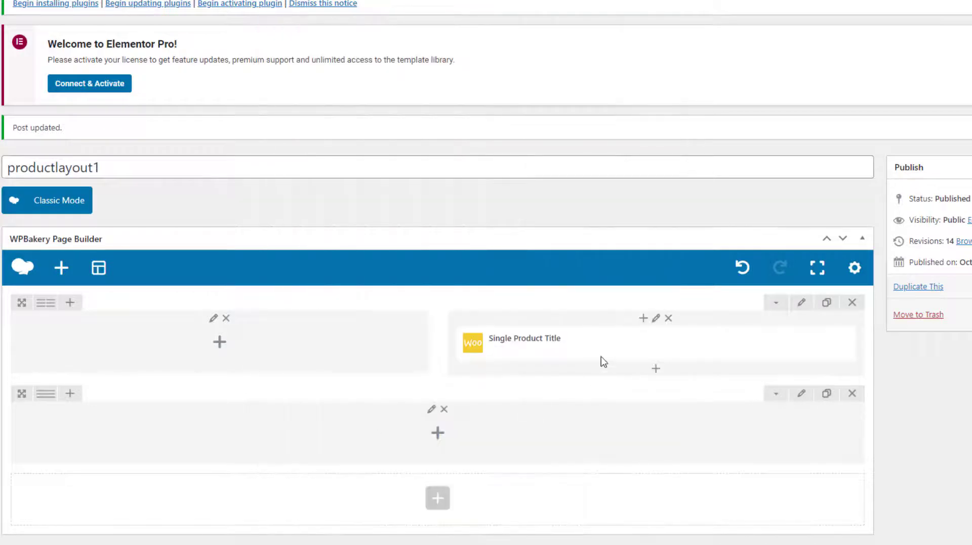
Step: Add a Single Product Tags element below the product title in the first row's right column
{"action": "left_click", "coordinate": [653, 370]}
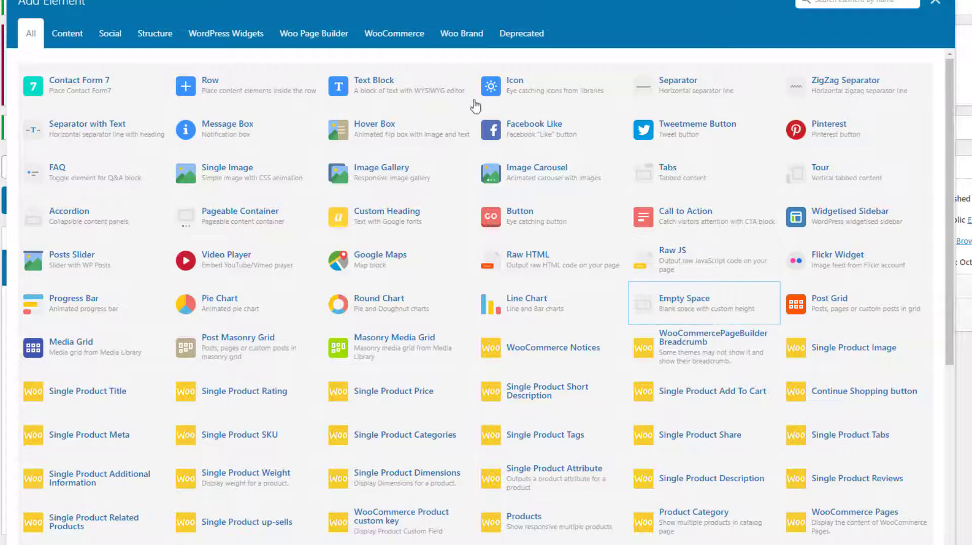
{"action": "left_click", "coordinate": [394, 33]}
{"action": "left_click", "coordinate": [314, 33]}
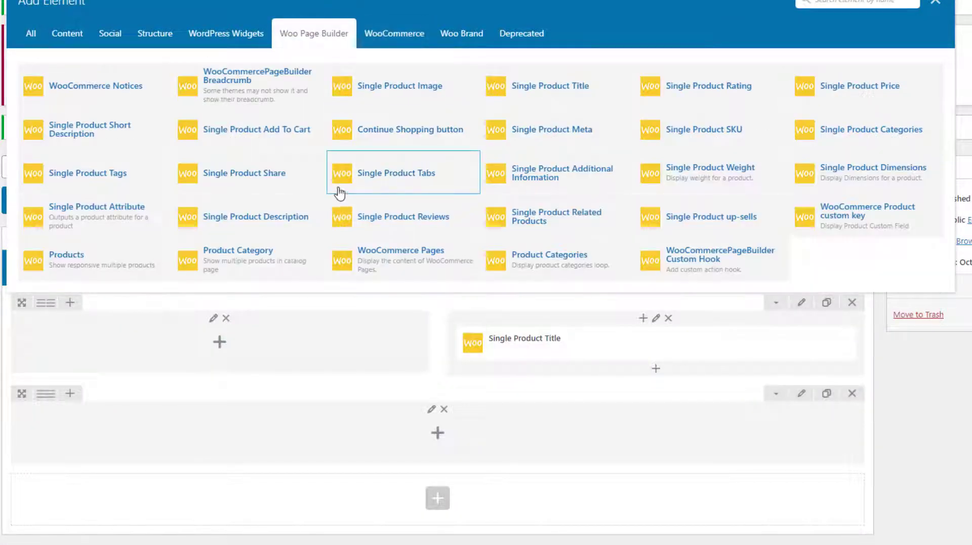
{"action": "left_click", "coordinate": [127, 186]}
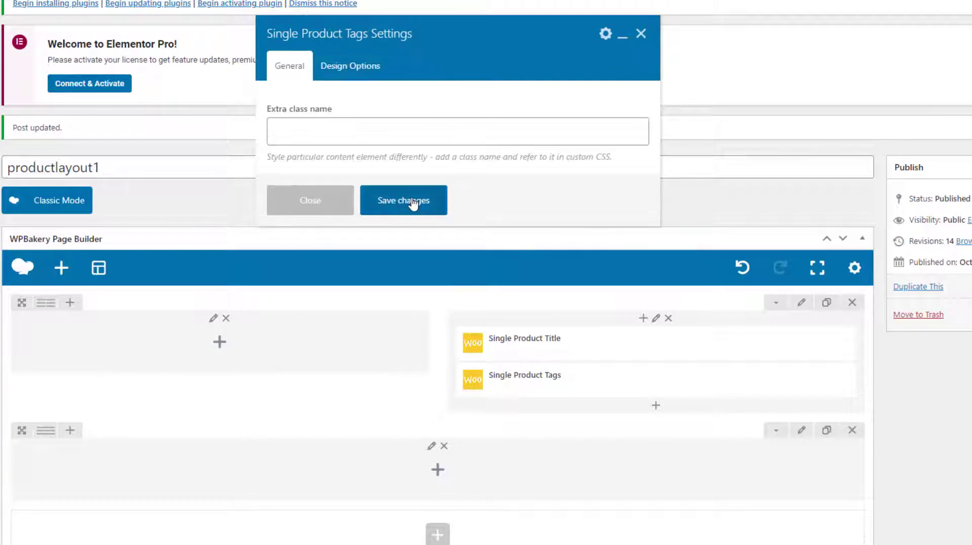
{"action": "left_click", "coordinate": [414, 203]}
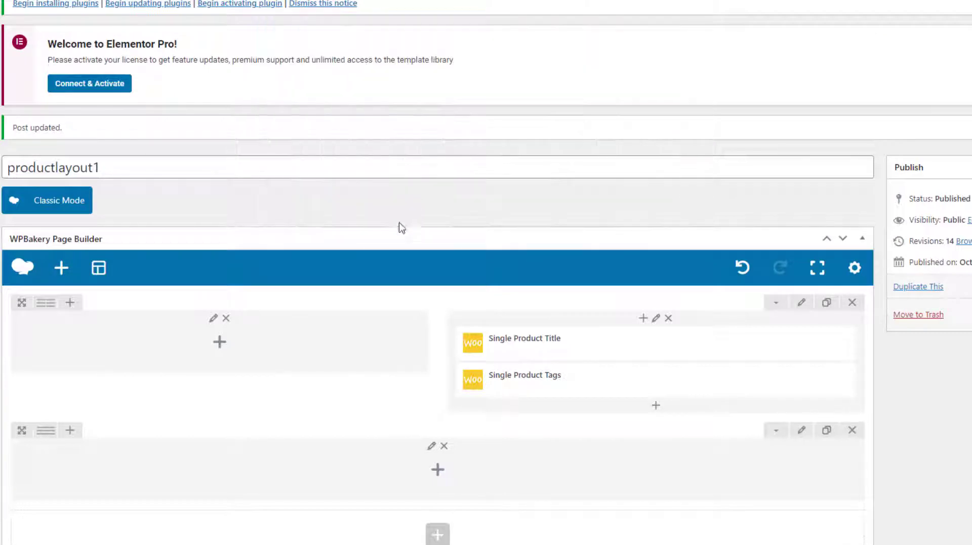
Step: Add a Single Product Image element with default settings to the empty left column of the first row
{"action": "left_click", "coordinate": [291, 356]}
{"action": "type", "text": "ima"}
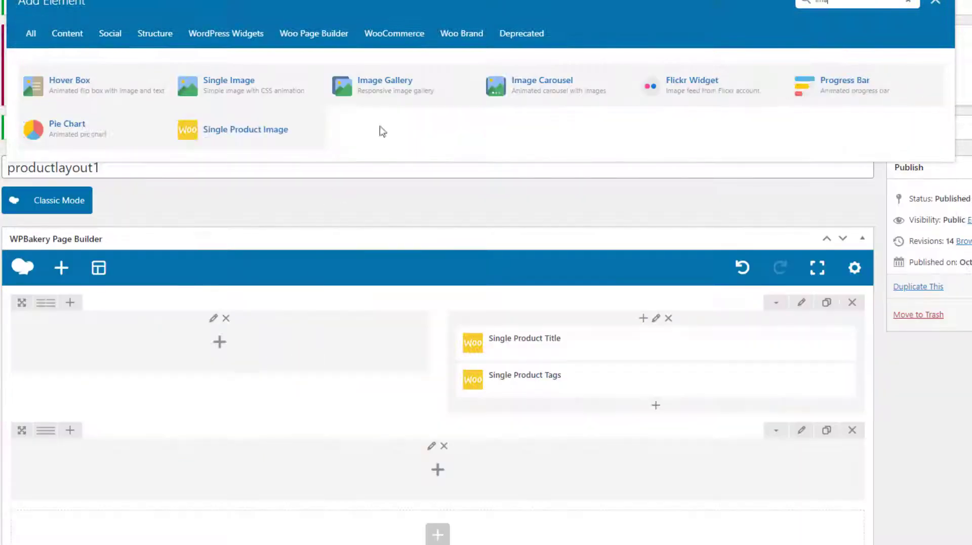
{"action": "left_click", "coordinate": [248, 133]}
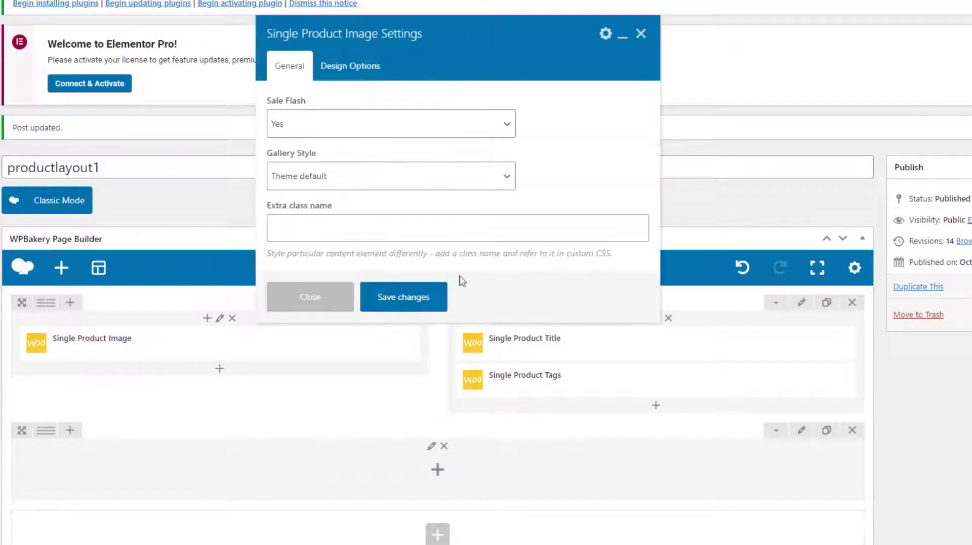
{"action": "left_click", "coordinate": [425, 298]}
Step: Swap the first row's contents, moving the product image to the right column and the title and tags to the left
{"action": "left_click_drag", "start_coordinate": [112, 330], "coordinate": [505, 385]}
{"action": "left_click_drag", "start_coordinate": [593, 381], "coordinate": [344, 344]}
{"action": "left_click_drag", "start_coordinate": [615, 380], "coordinate": [219, 414]}
{"action": "left_click", "coordinate": [219, 404]}
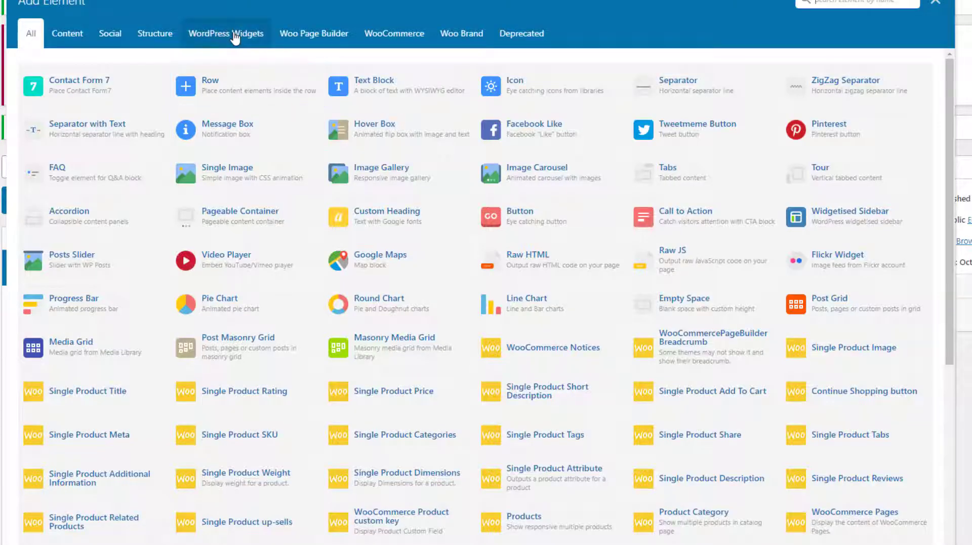
{"action": "left_click", "coordinate": [306, 33]}
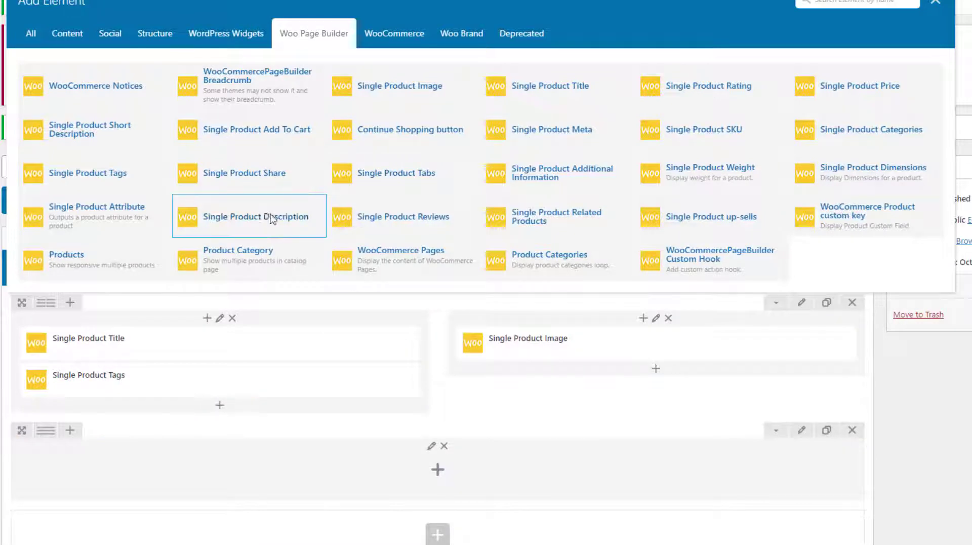
{"action": "left_click", "coordinate": [272, 216]}
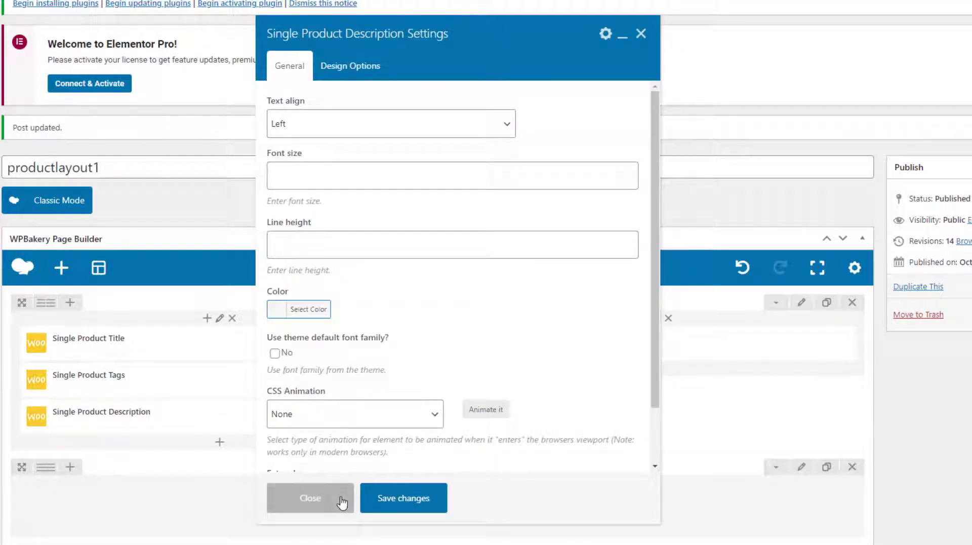
{"action": "left_click", "coordinate": [338, 499]}
{"action": "left_click_drag", "start_coordinate": [211, 410], "coordinate": [243, 377]}
{"action": "left_click", "coordinate": [292, 380]}
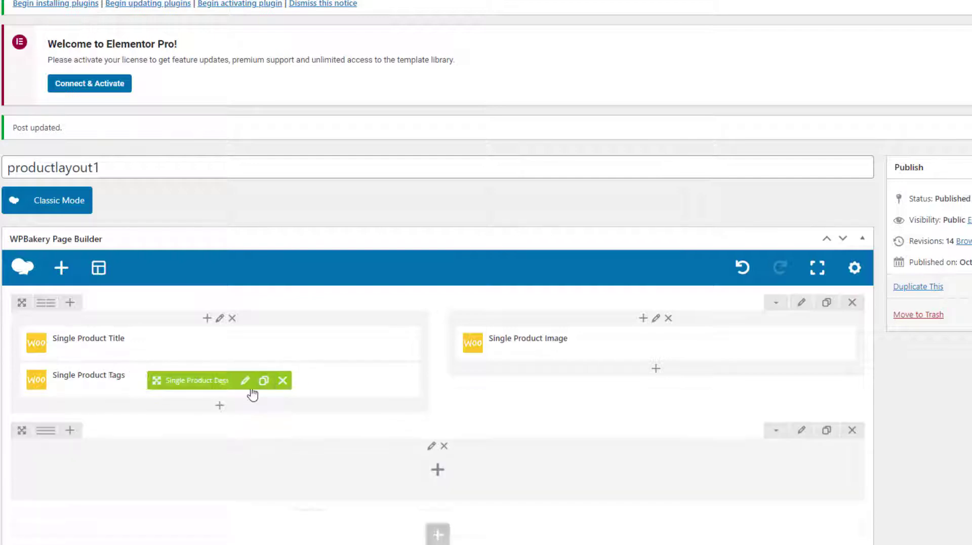
Step: Add a Single Product Short Description element to the first row's left column and place it between the title and tags
{"action": "left_click", "coordinate": [219, 405]}
{"action": "left_click", "coordinate": [315, 34]}
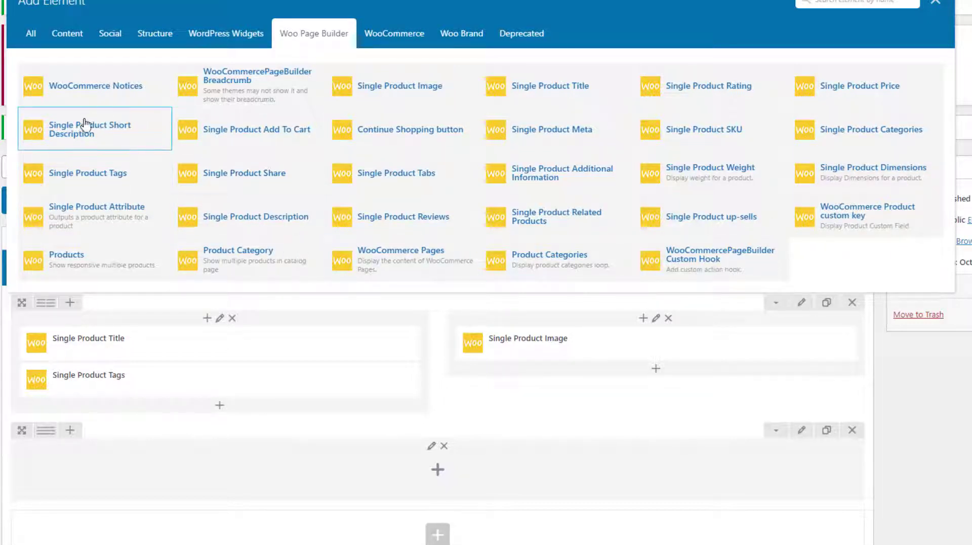
{"action": "left_click", "coordinate": [85, 135]}
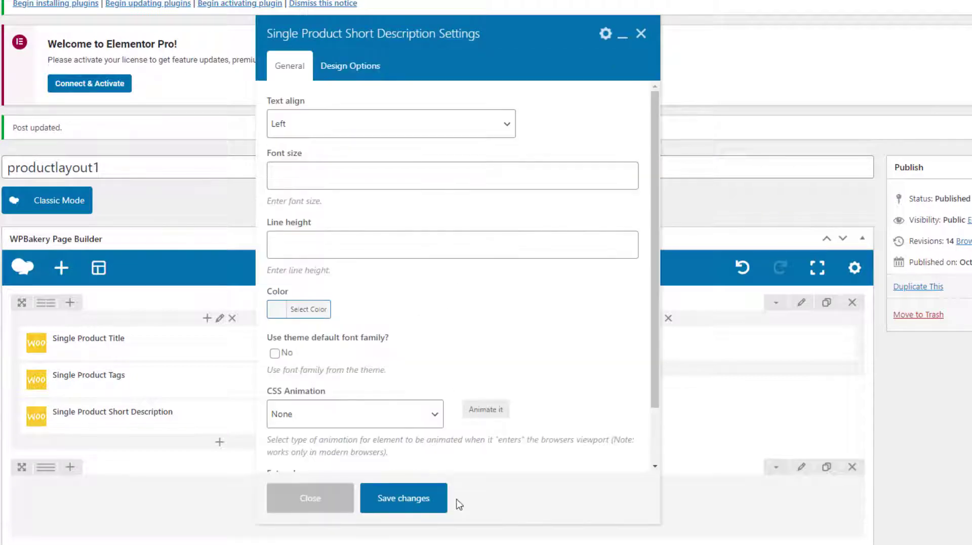
{"action": "left_click", "coordinate": [420, 497]}
{"action": "left_click_drag", "start_coordinate": [199, 420], "coordinate": [204, 372]}
Step: Add a Single Product Reviews element and place it below the product image in the first row's right column
{"action": "left_click", "coordinate": [217, 443]}
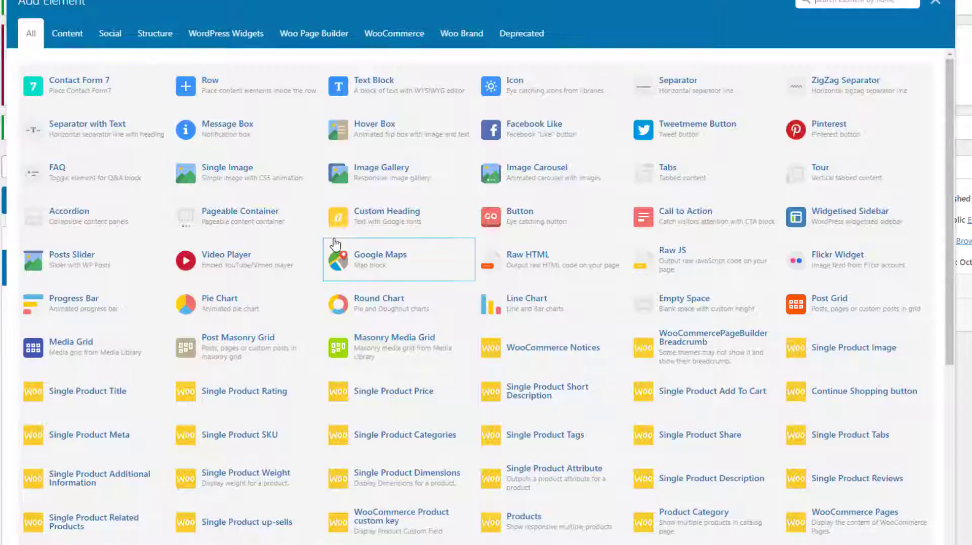
{"action": "left_click", "coordinate": [314, 33]}
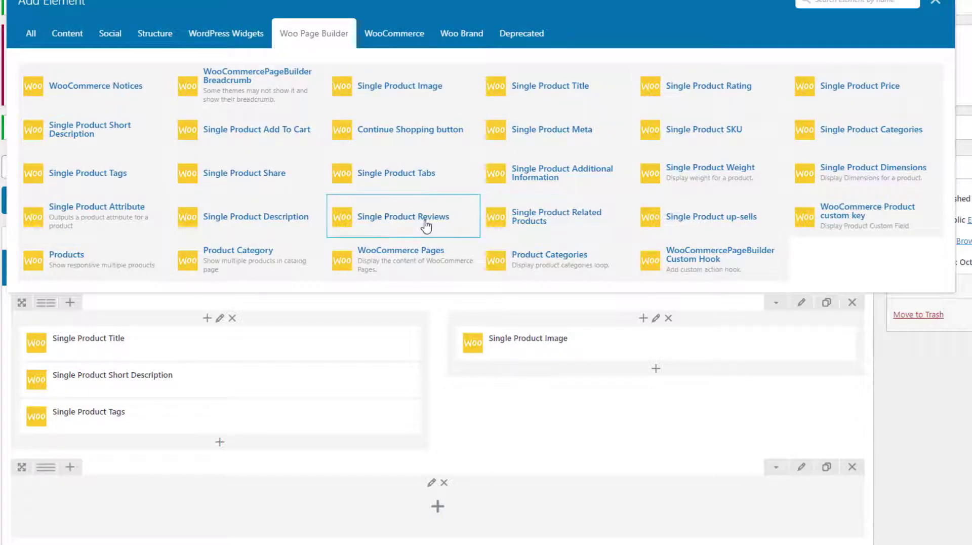
{"action": "left_click", "coordinate": [440, 226]}
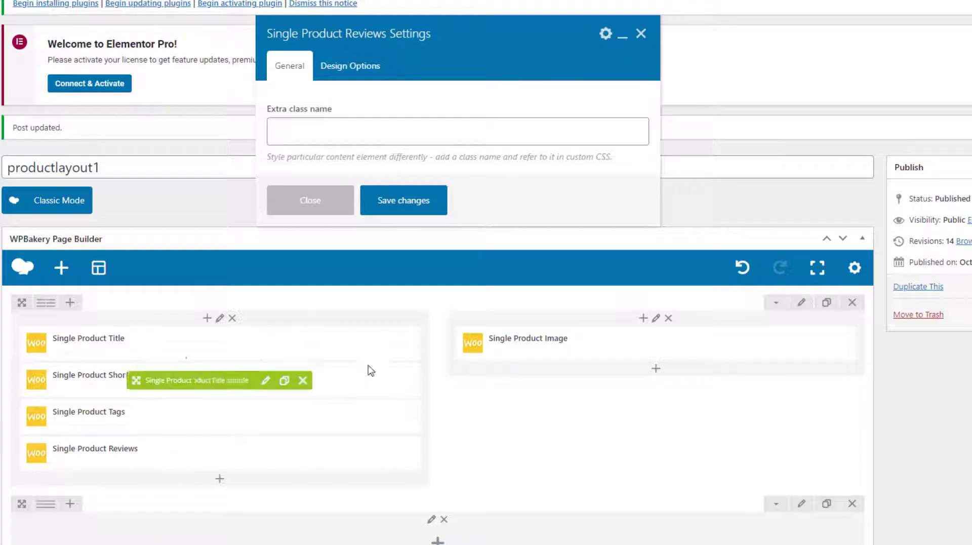
{"action": "left_click", "coordinate": [403, 206]}
{"action": "left_click_drag", "start_coordinate": [181, 454], "coordinate": [515, 389]}
Step: Add a WooCommercePageBuilder Breadcrumb element to the first row's right column and place it above the product image
{"action": "left_click", "coordinate": [656, 405]}
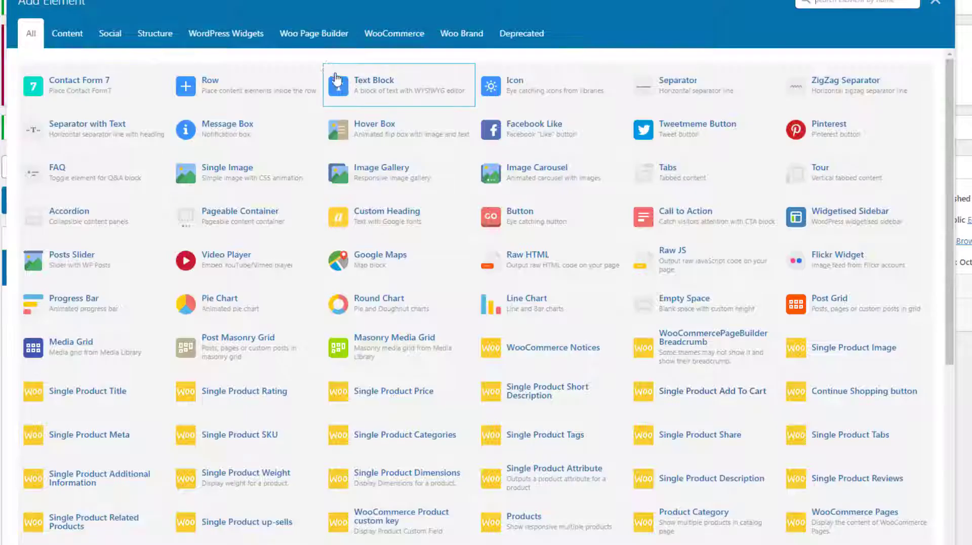
{"action": "left_click", "coordinate": [301, 36]}
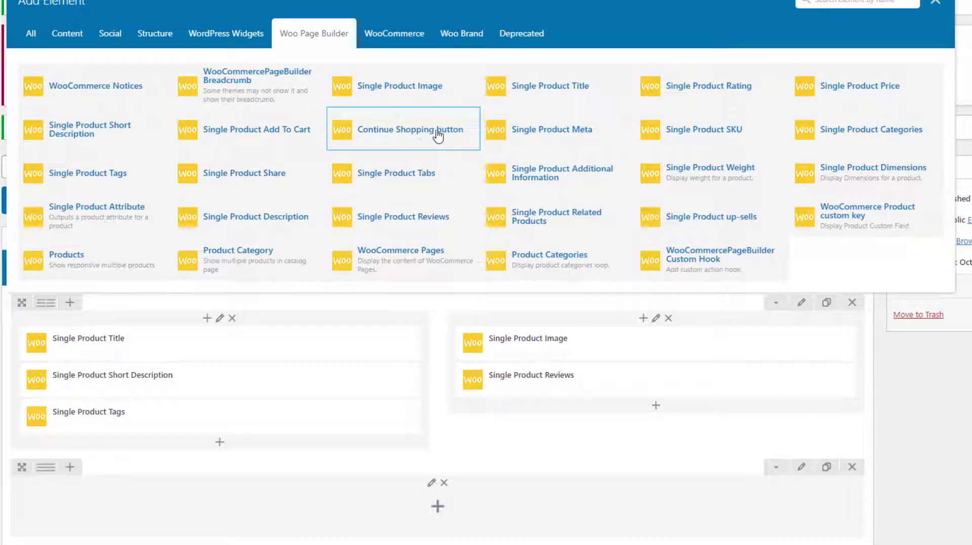
{"action": "left_click", "coordinate": [234, 87]}
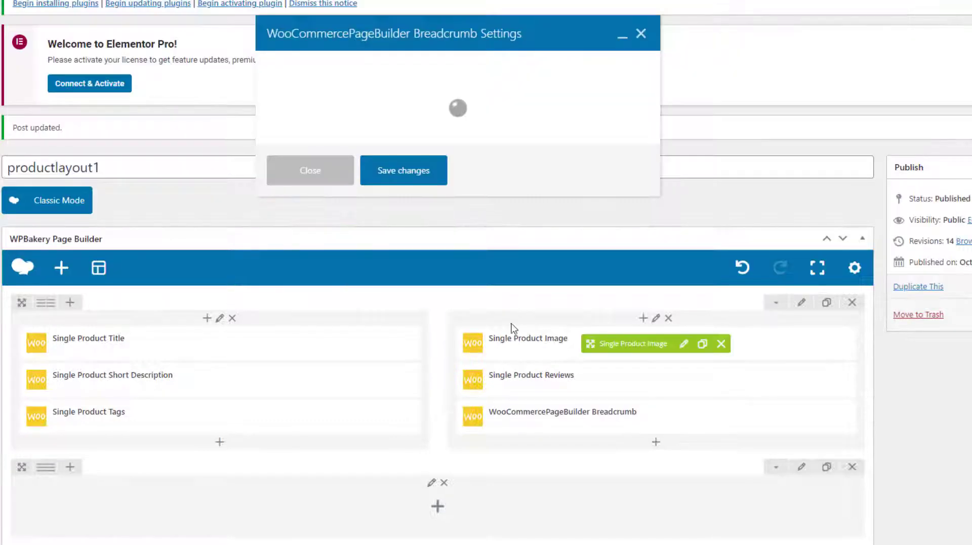
{"action": "left_click", "coordinate": [412, 499]}
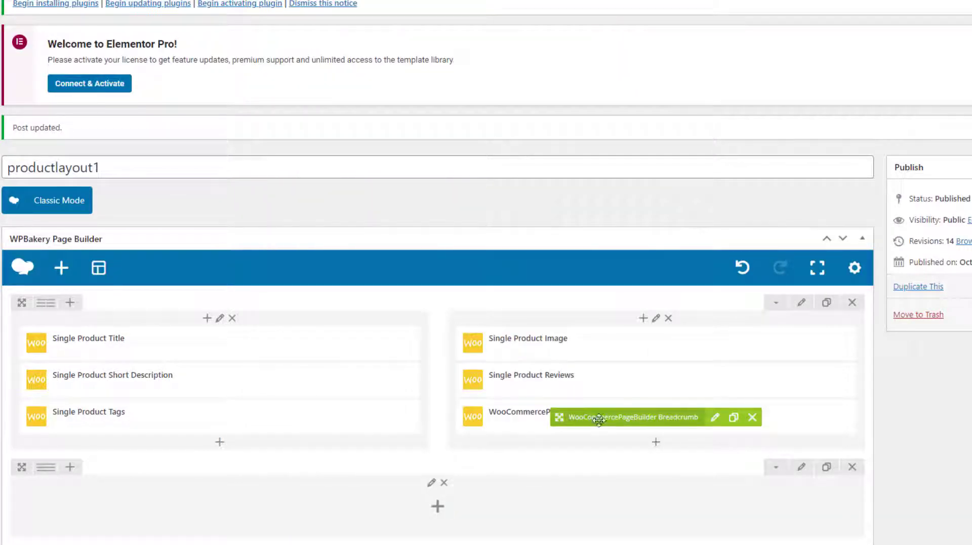
{"action": "left_click_drag", "start_coordinate": [599, 419], "coordinate": [622, 334]}
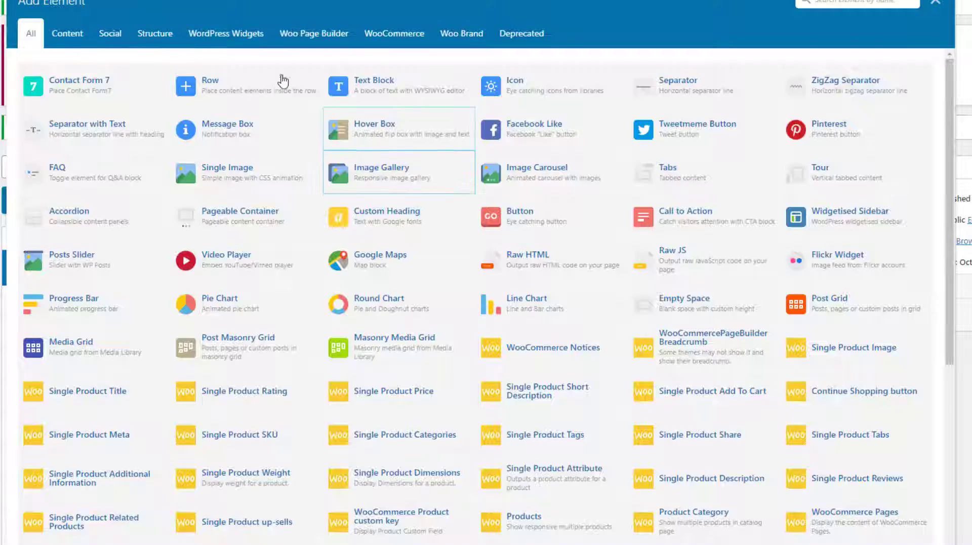
Step: Review the available Woo Page Builder elements without adding one, and check the sections of the live product page
{"action": "left_click", "coordinate": [311, 32]}
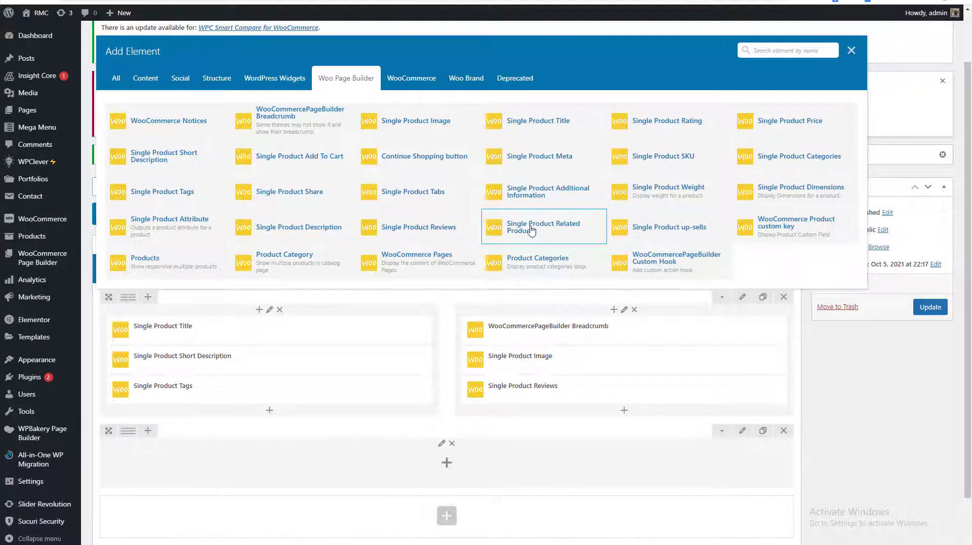
{"action": "left_click", "coordinate": [851, 50]}
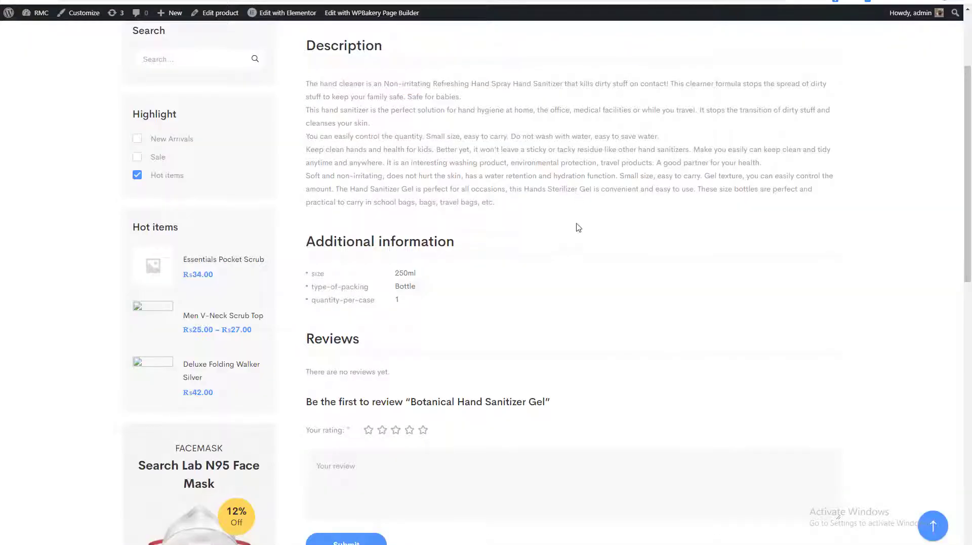
{"action": "scroll", "coordinate": [572, 243], "scroll_direction": "down", "scroll_amount": 10}
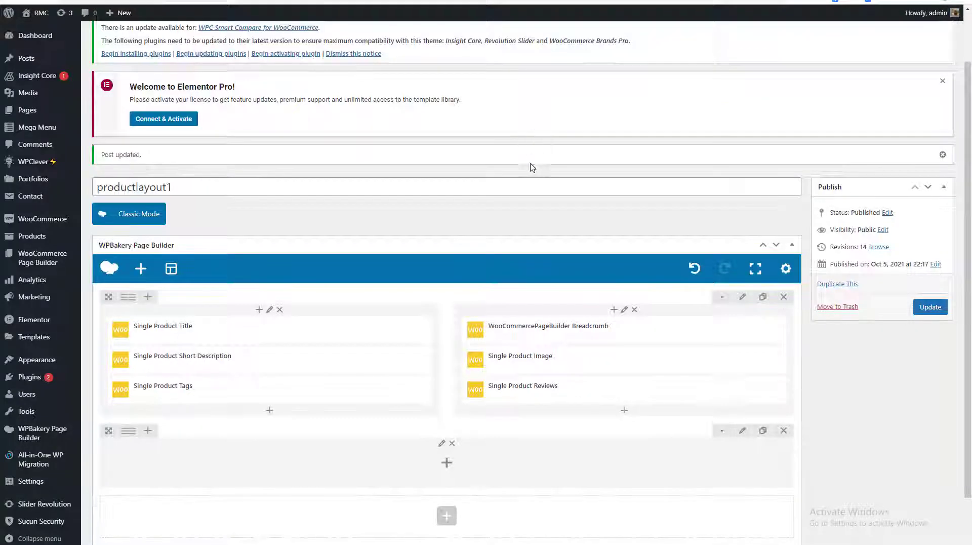
Step: Add a Single Product Related Products element to the empty second row
{"action": "scroll", "coordinate": [496, 253], "scroll_direction": "down", "scroll_amount": 1}
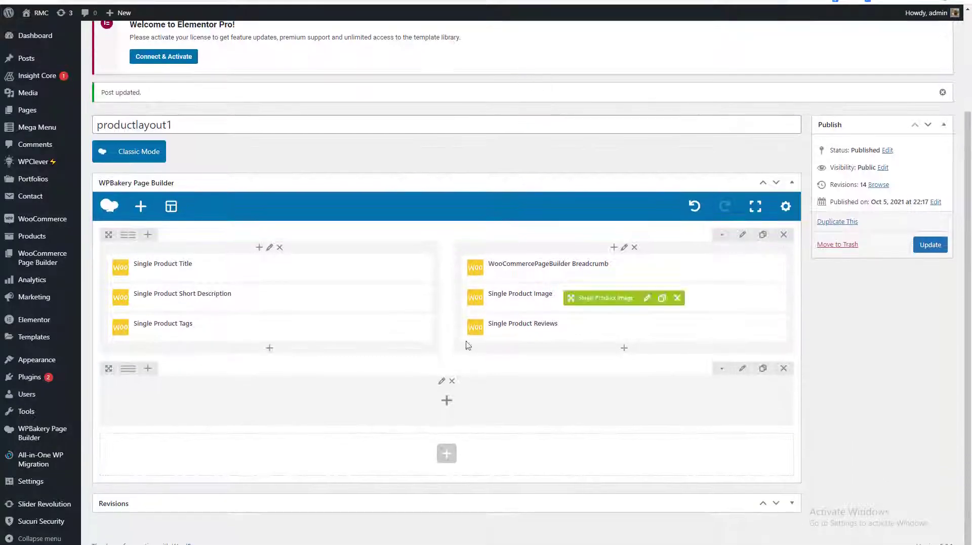
{"action": "left_click", "coordinate": [448, 401]}
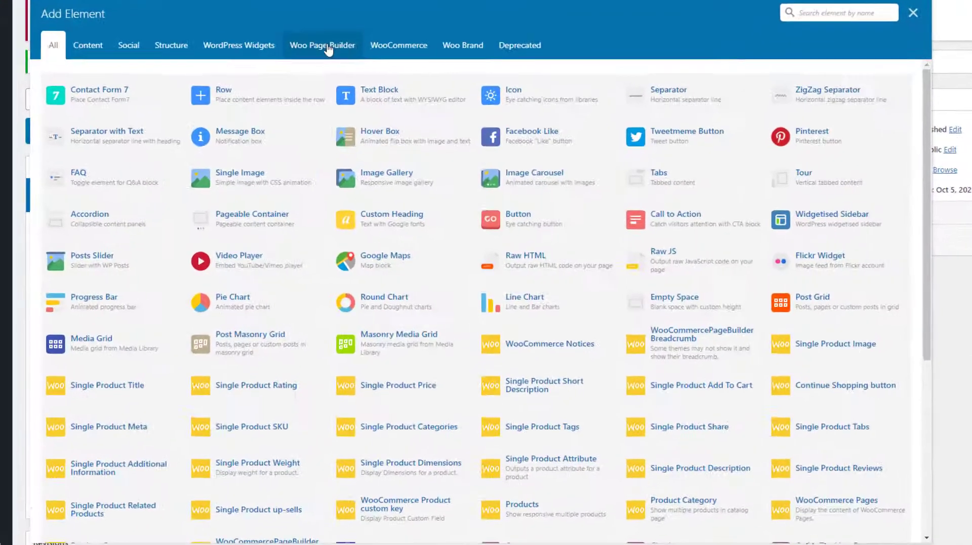
{"action": "left_click", "coordinate": [345, 78]}
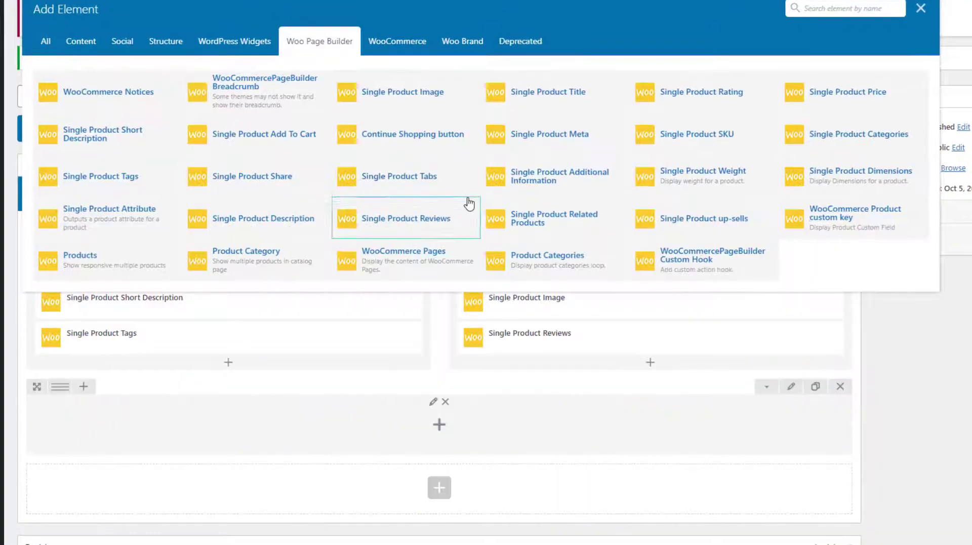
{"action": "left_click", "coordinate": [539, 226]}
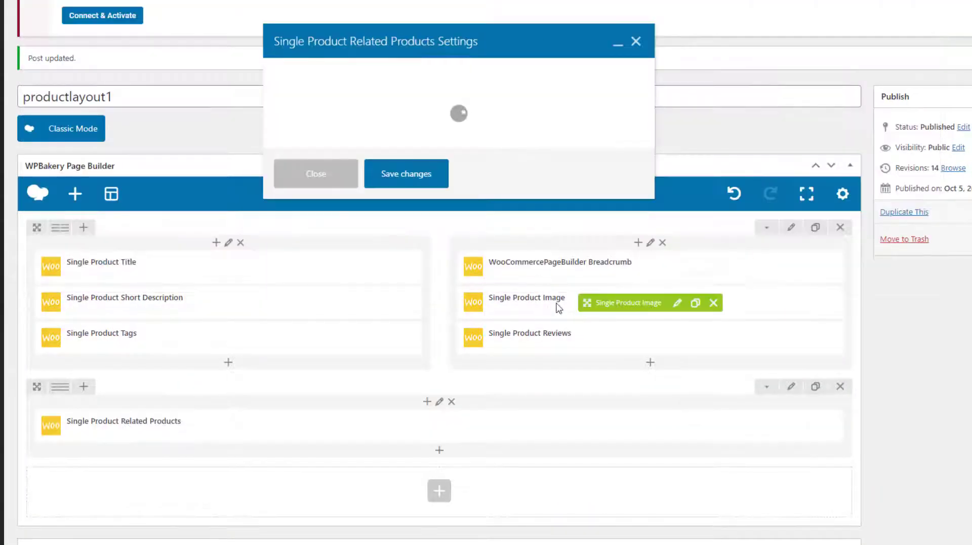
Step: Set the related products to 6 per page, 6 columns and ASC order, and save the element's settings
{"action": "left_click", "coordinate": [291, 124]}
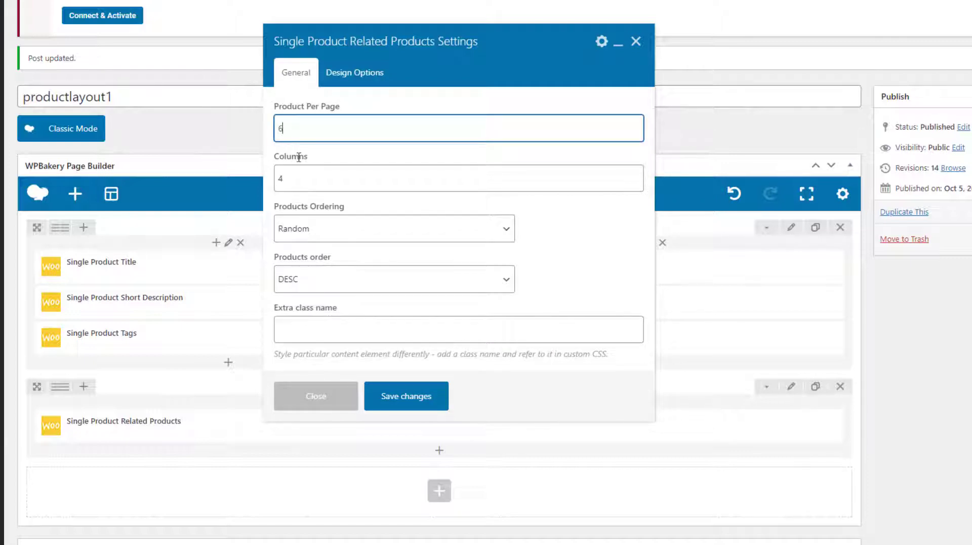
{"action": "left_click", "coordinate": [306, 173]}
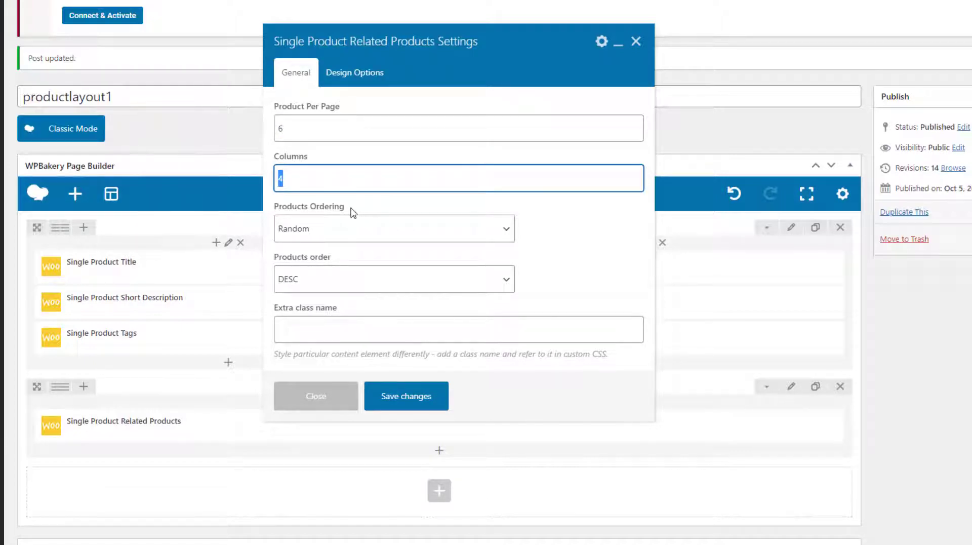
{"action": "left_click", "coordinate": [349, 286]}
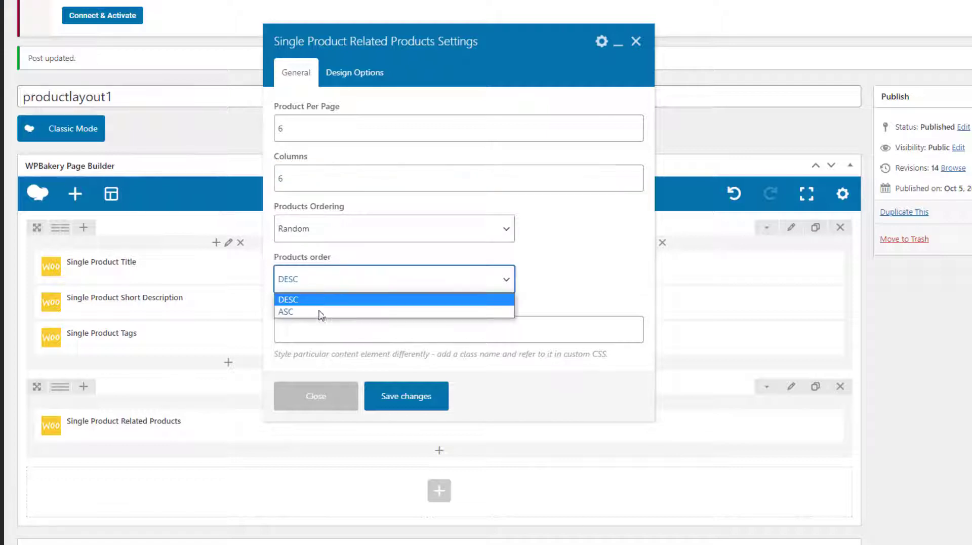
{"action": "left_click", "coordinate": [320, 311]}
{"action": "left_click", "coordinate": [387, 395]}
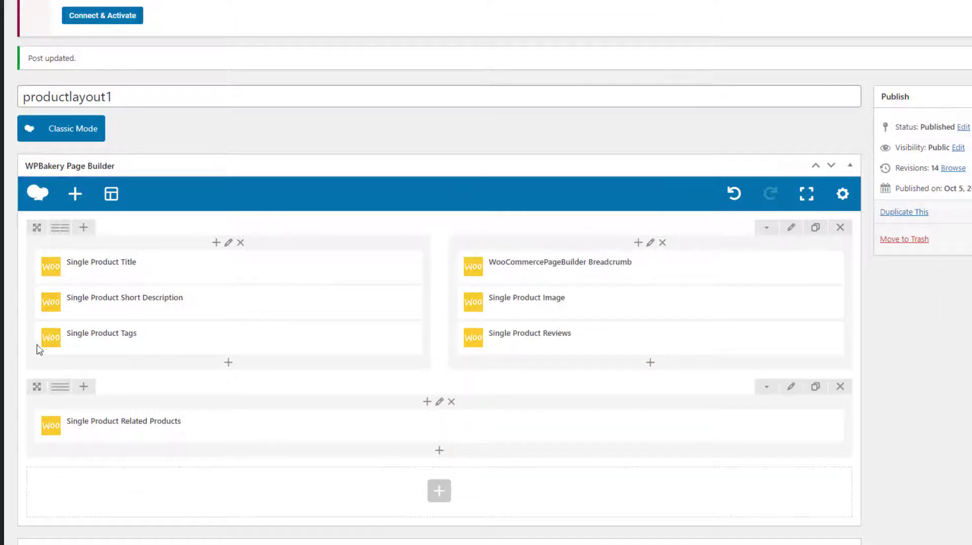
{"action": "left_click_drag", "start_coordinate": [39, 349], "coordinate": [277, 401]}
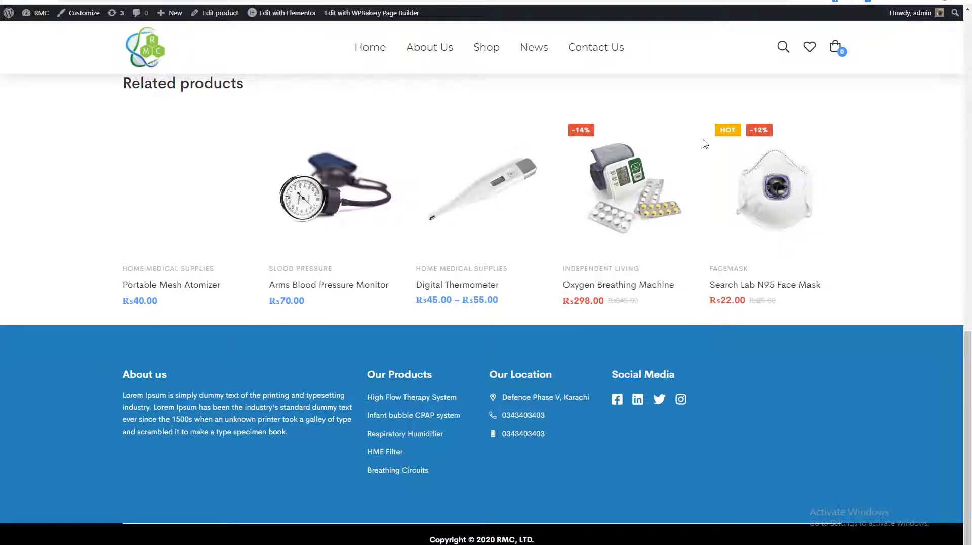
Step: Reload the live product page and examine its related products carousel, title, short description and breadcrumb
{"action": "scroll", "coordinate": [711, 128], "scroll_direction": "up", "scroll_amount": 4}
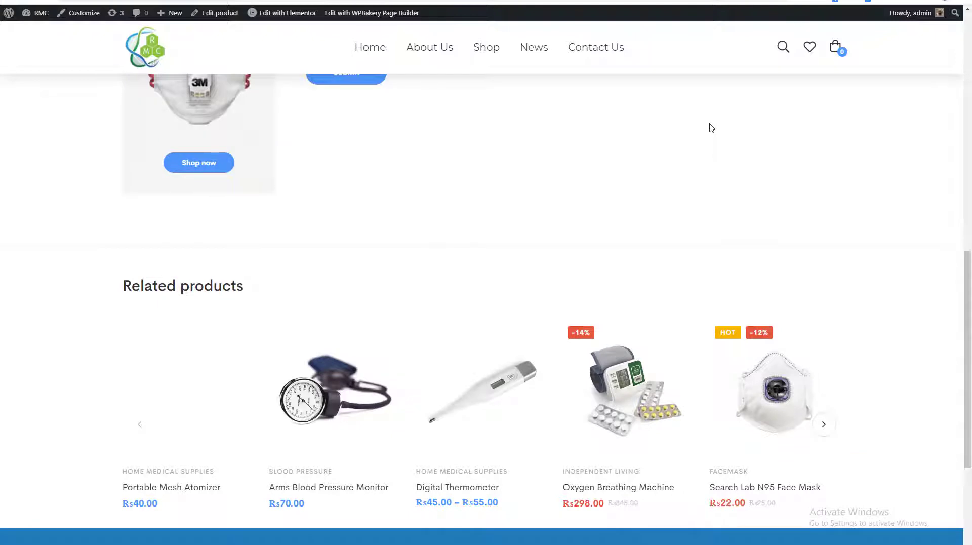
{"action": "key", "text": "F5"}
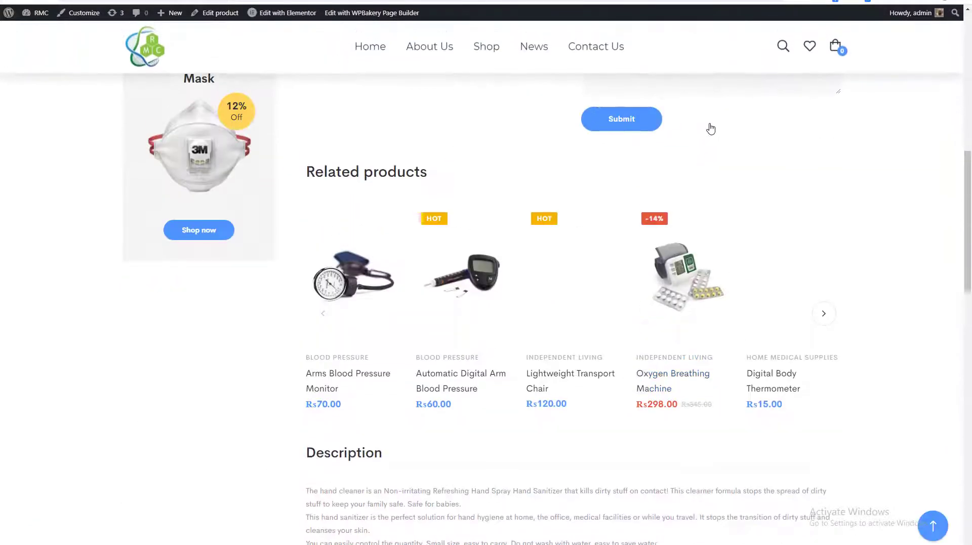
{"action": "scroll", "coordinate": [710, 126], "scroll_direction": "up", "scroll_amount": 5}
{"action": "scroll", "coordinate": [710, 127], "scroll_direction": "down", "scroll_amount": 5}
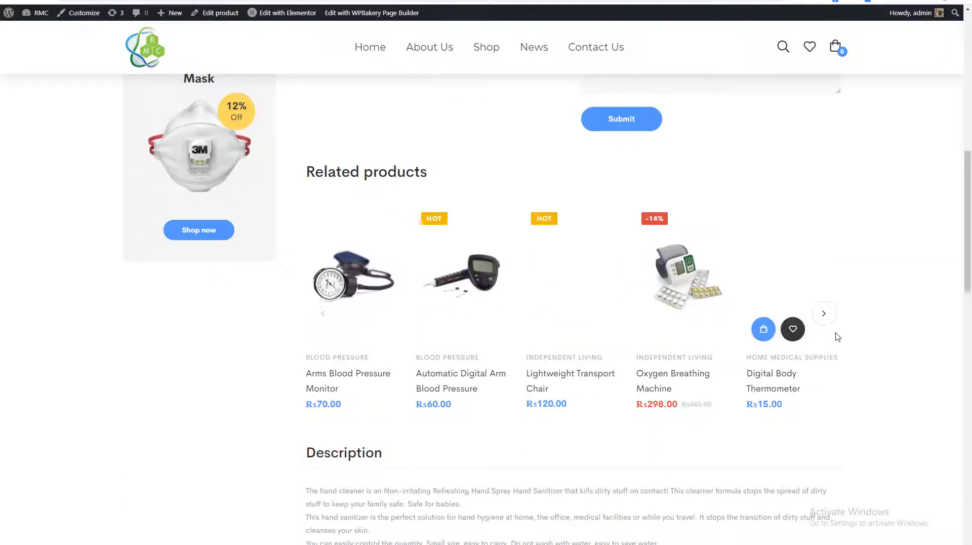
{"action": "left_click", "coordinate": [832, 319]}
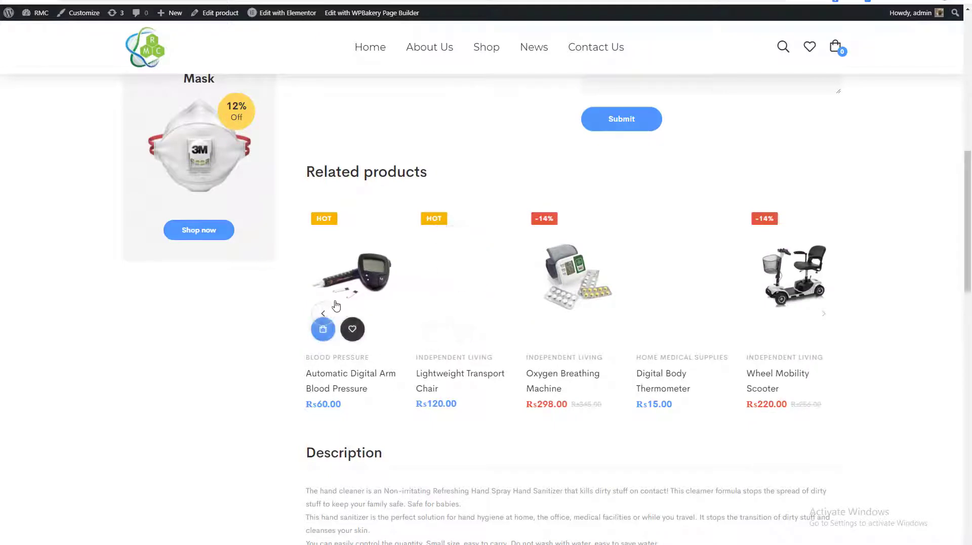
{"action": "left_click", "coordinate": [323, 314]}
{"action": "scroll", "coordinate": [477, 311], "scroll_direction": "up", "scroll_amount": 15}
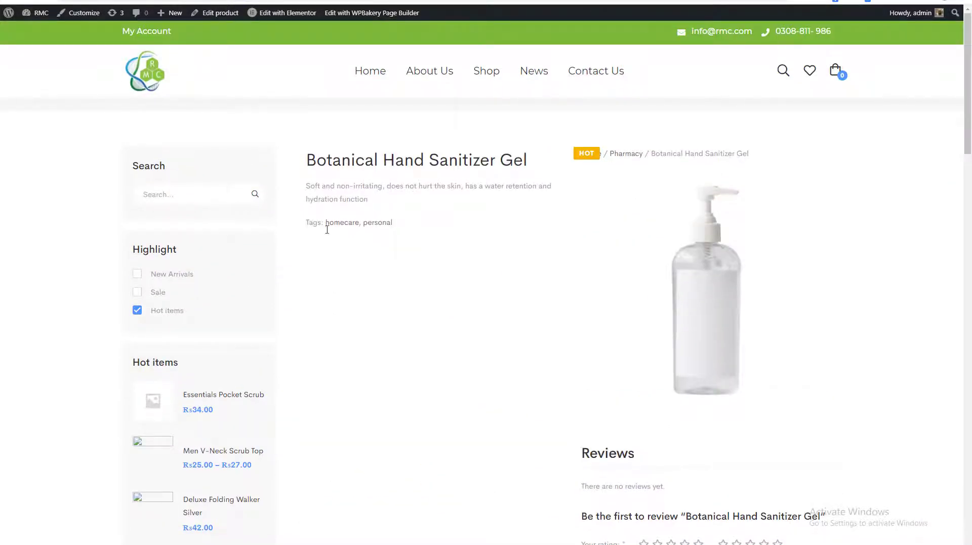
{"action": "triple_click", "coordinate": [317, 187]}
{"action": "left_click_drag", "start_coordinate": [306, 160], "coordinate": [529, 161]}
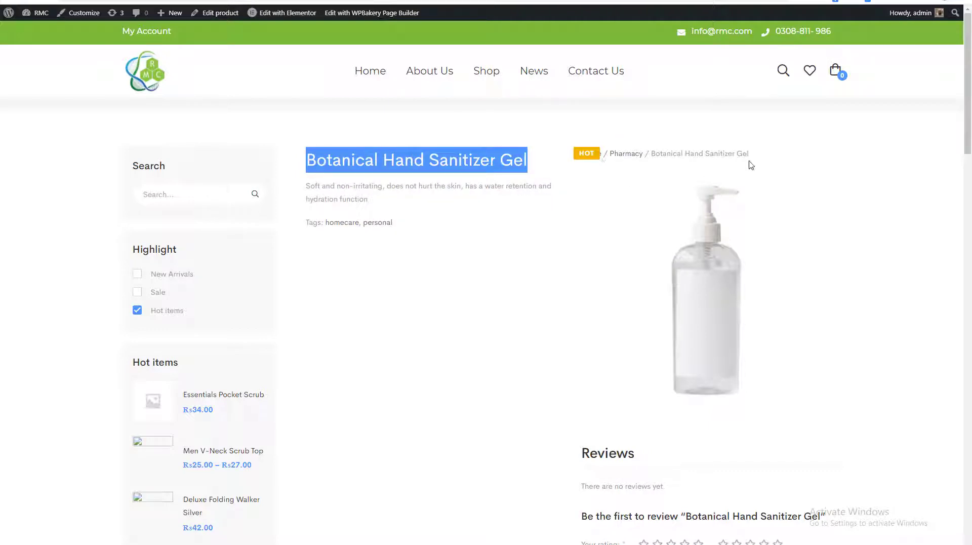
{"action": "scroll", "coordinate": [682, 163], "scroll_direction": "down", "scroll_amount": 4}
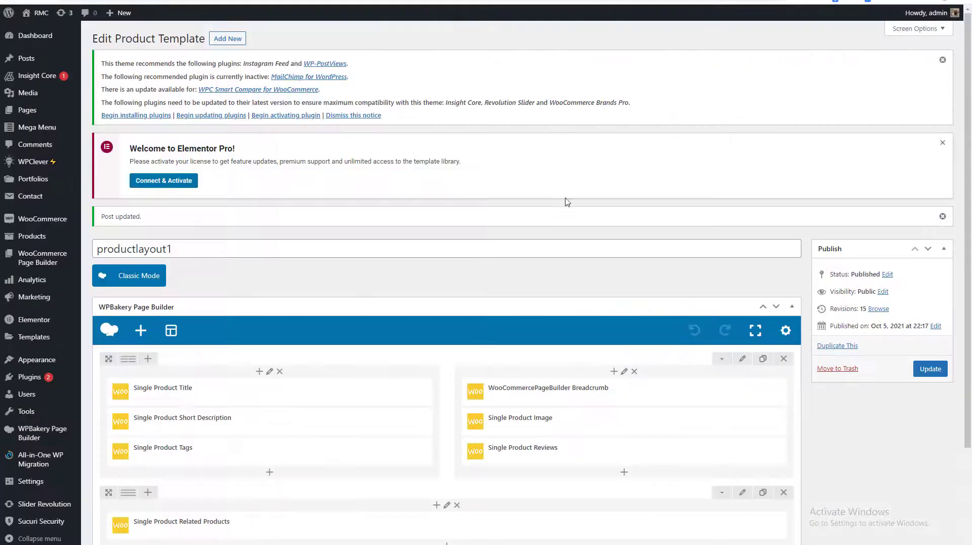
{"action": "scroll", "coordinate": [567, 202], "scroll_direction": "down", "scroll_amount": 3}
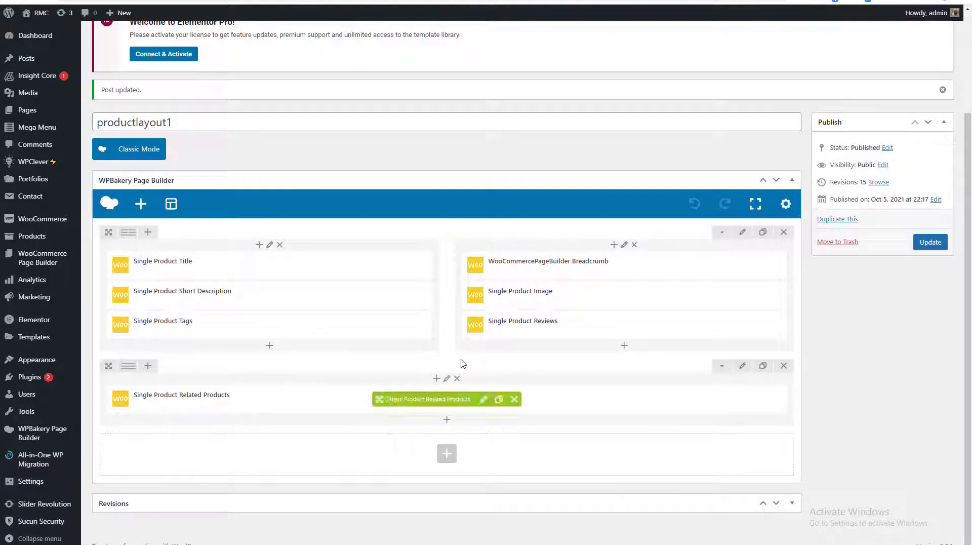
{"action": "left_click", "coordinate": [270, 345]}
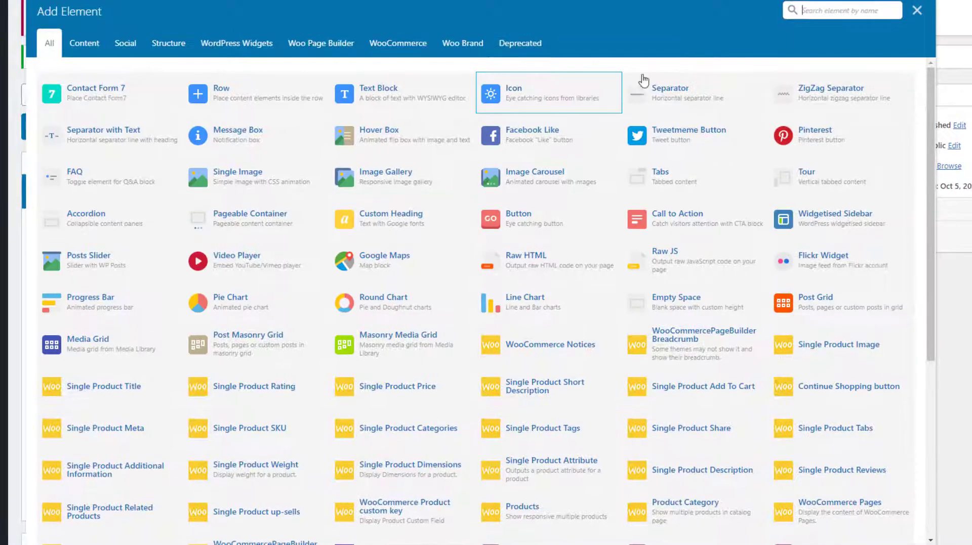
{"action": "left_click", "coordinate": [917, 10]}
{"action": "left_click", "coordinate": [653, 358]}
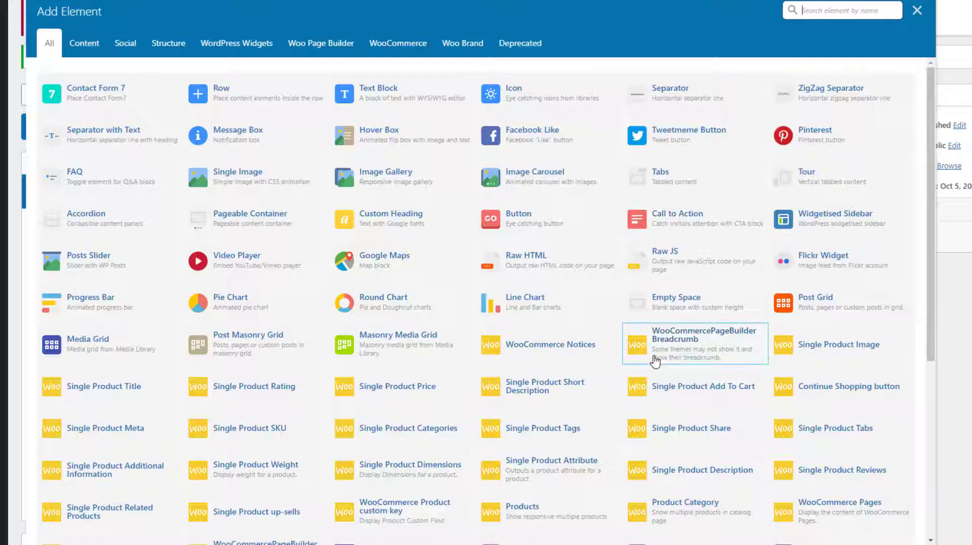
{"action": "left_click", "coordinate": [916, 10]}
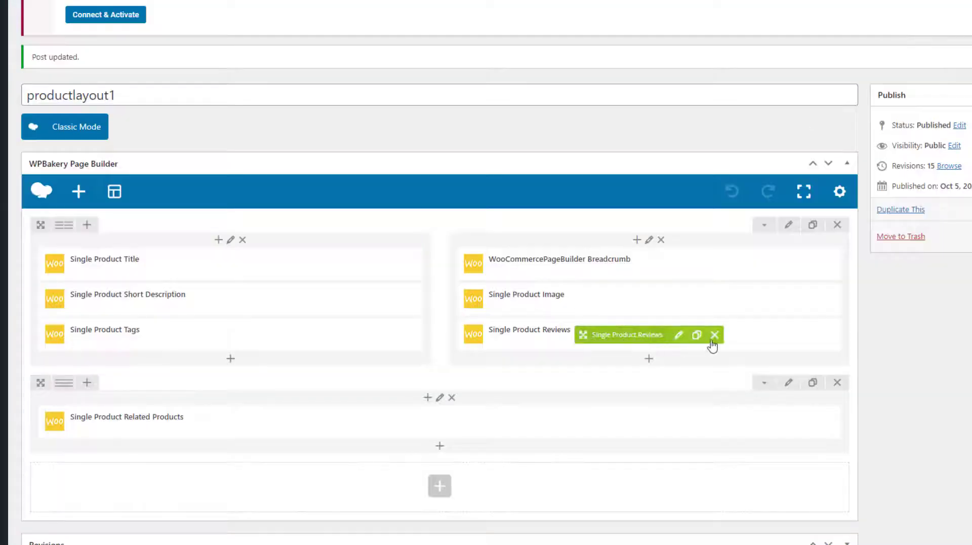
Step: Replace the Single Product Reviews element in the first row's right column with a Single Product Add To Cart element
{"action": "left_click", "coordinate": [714, 335]}
{"action": "left_click", "coordinate": [650, 324]}
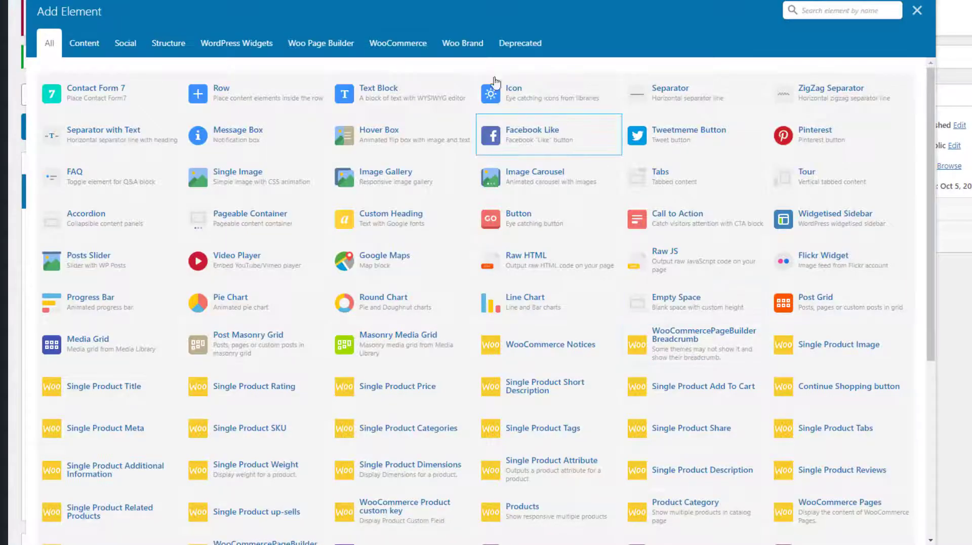
{"action": "left_click", "coordinate": [398, 41]}
{"action": "left_click", "coordinate": [326, 41]}
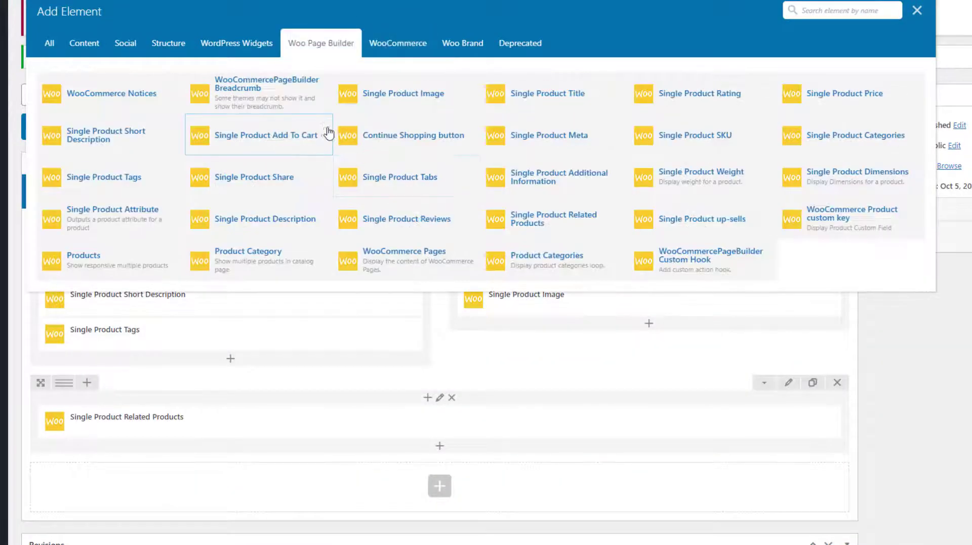
{"action": "left_click", "coordinate": [296, 135]}
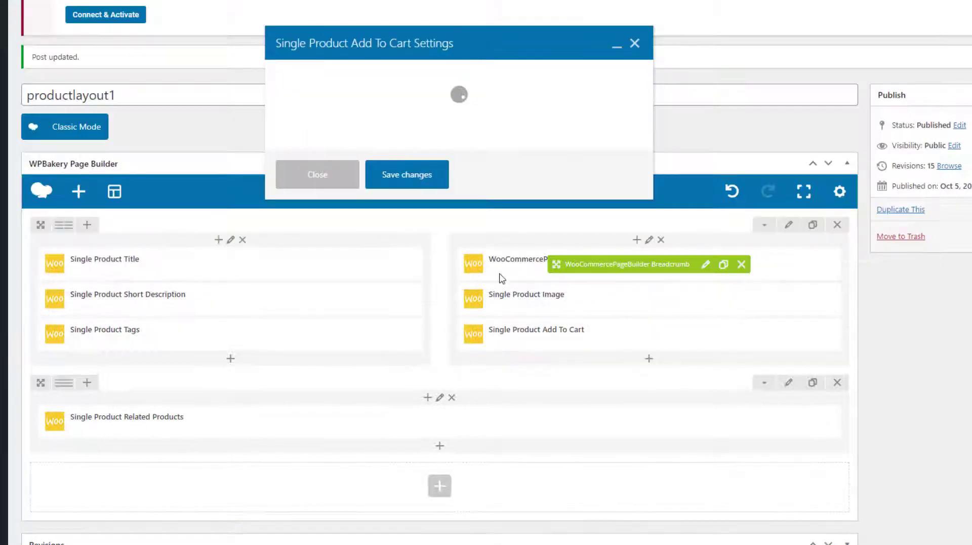
{"action": "left_click", "coordinate": [404, 203]}
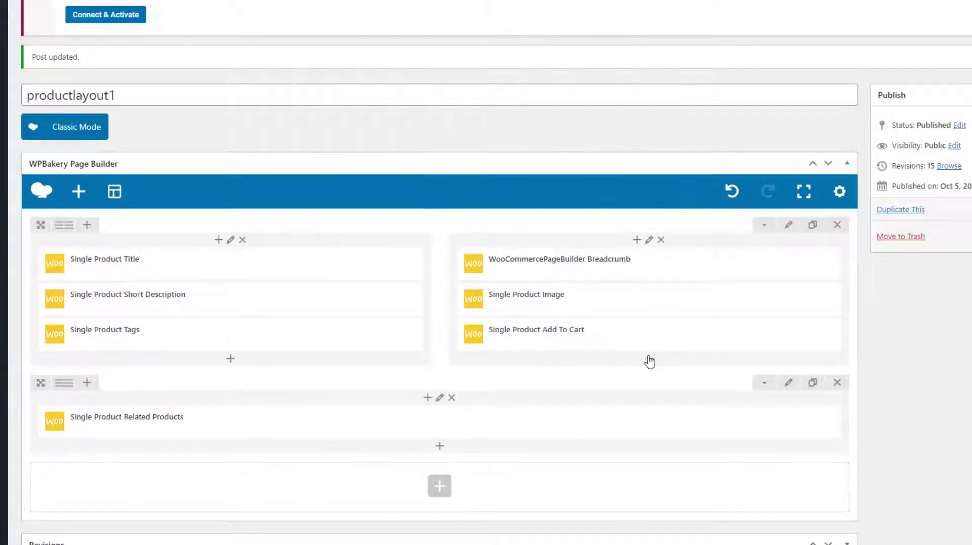
Step: Add a Single Product Share element below the Add To Cart element, keeping its default settings
{"action": "left_click", "coordinate": [648, 358]}
{"action": "left_click", "coordinate": [388, 45]}
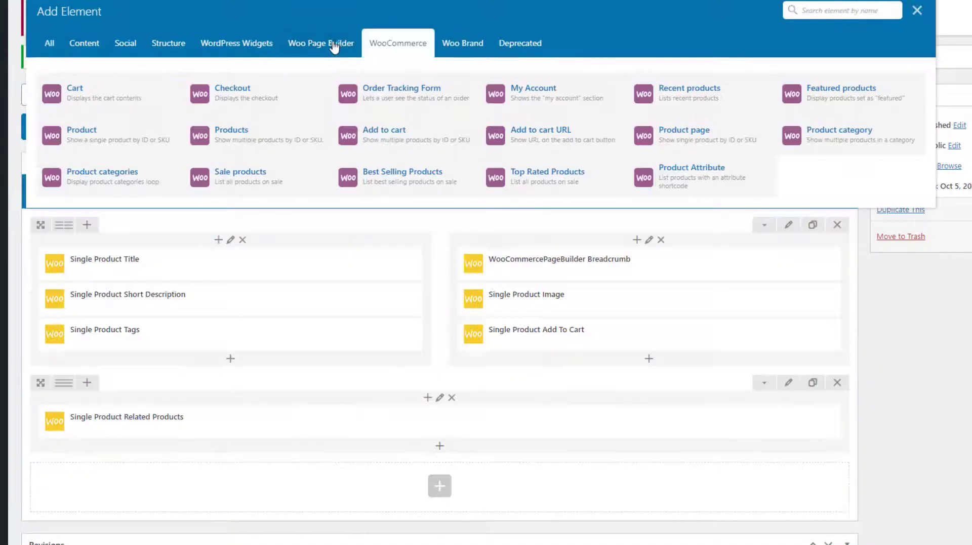
{"action": "left_click", "coordinate": [324, 44]}
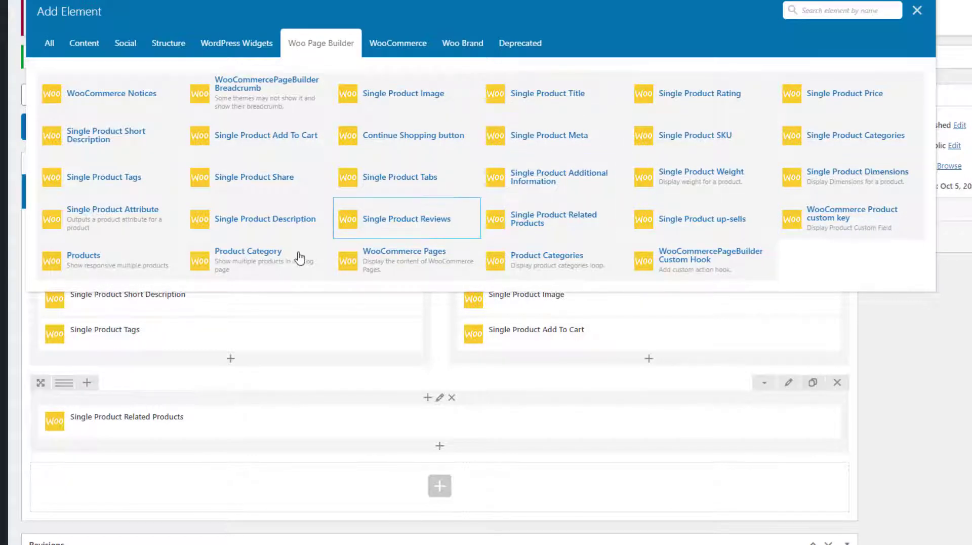
{"action": "left_click", "coordinate": [251, 184]}
{"action": "left_click", "coordinate": [410, 208]}
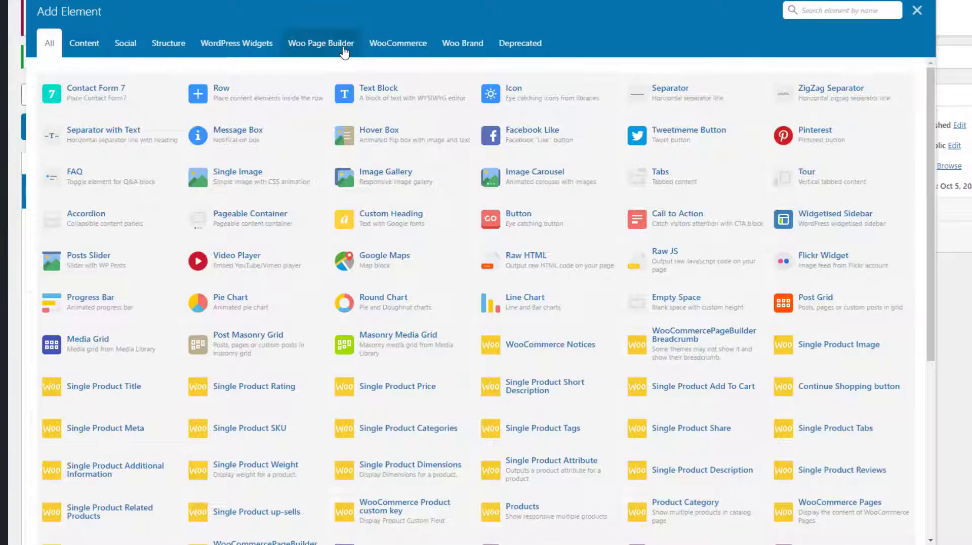
Step: Add a Single Product Tabs element below the tags in the first row's left column, keeping its default settings
{"action": "left_click", "coordinate": [339, 42]}
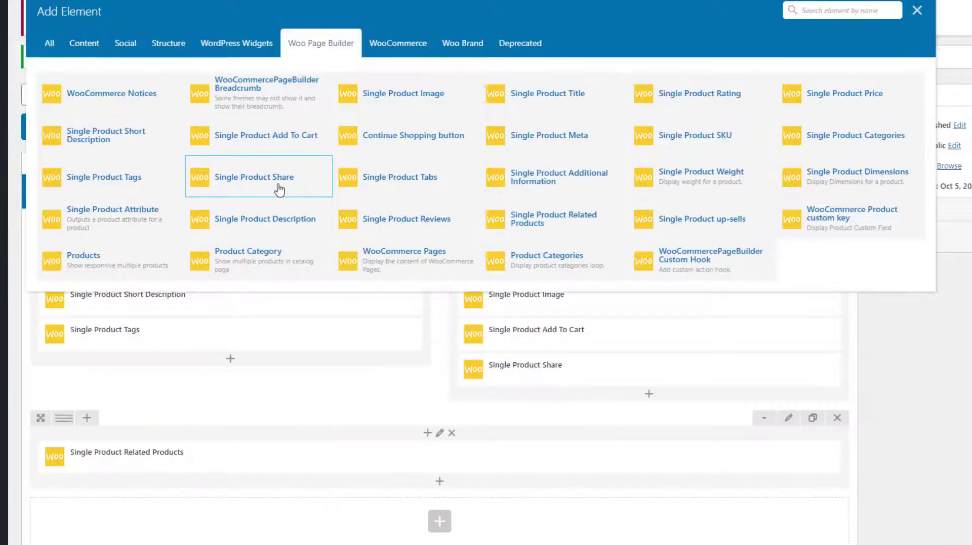
{"action": "left_click", "coordinate": [387, 187]}
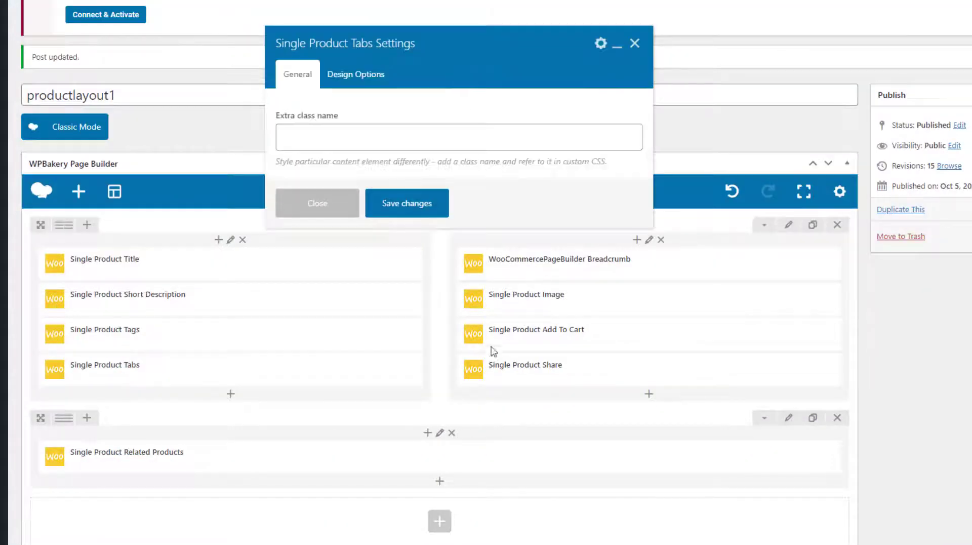
{"action": "left_click", "coordinate": [412, 205]}
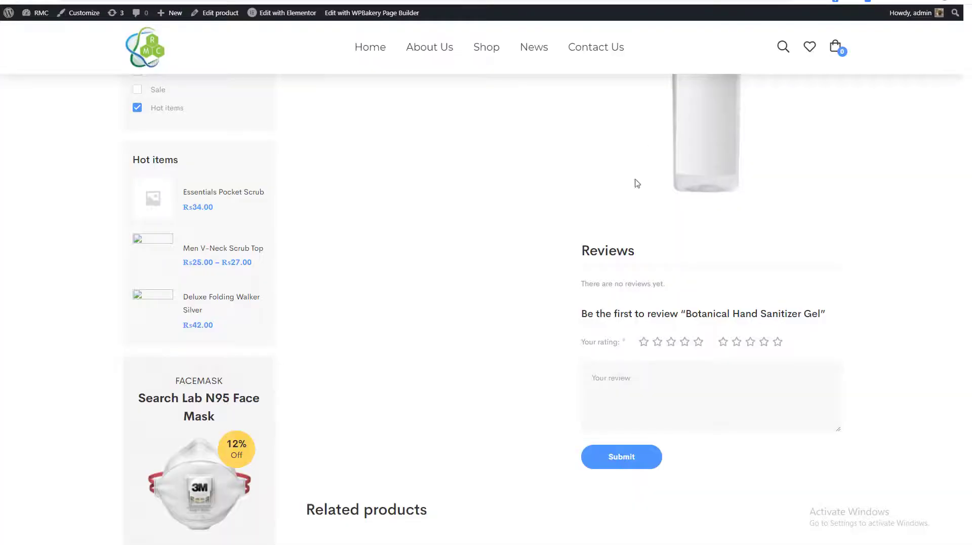
Step: Examine the updated live product page's layout, switching its product tabs to Additional information and back to Description
{"action": "scroll", "coordinate": [636, 183], "scroll_direction": "up", "scroll_amount": 3}
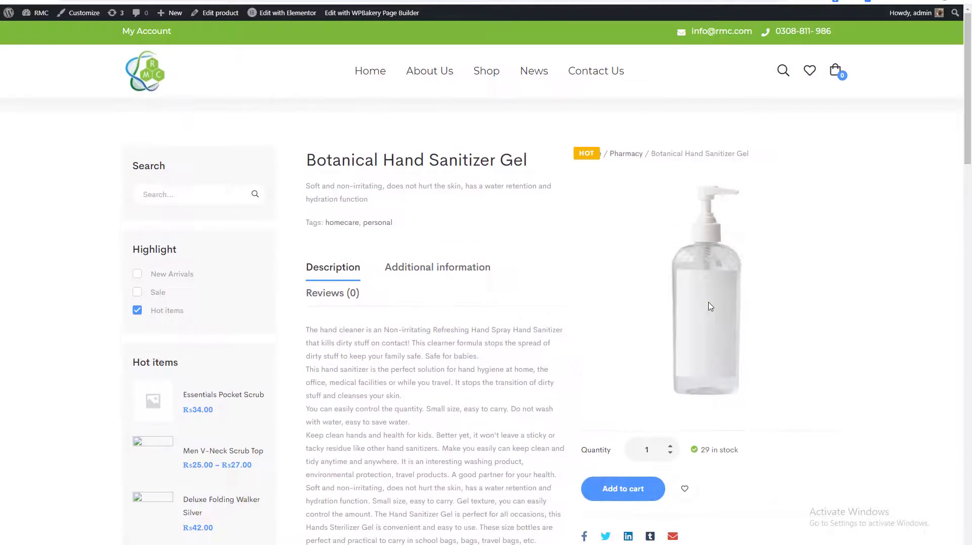
{"action": "scroll", "coordinate": [501, 253], "scroll_direction": "down", "scroll_amount": 3}
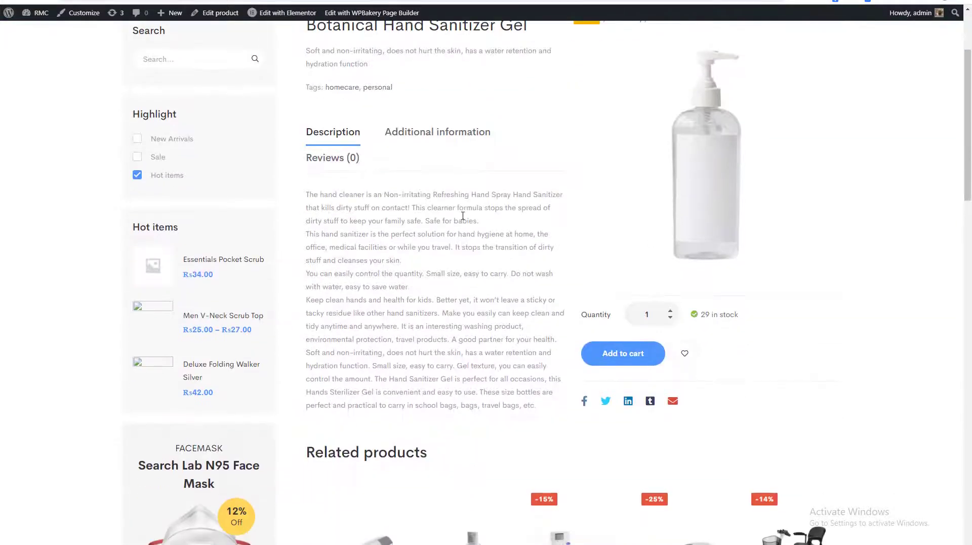
{"action": "scroll", "coordinate": [376, 168], "scroll_direction": "up", "scroll_amount": 3}
{"action": "scroll", "coordinate": [474, 275], "scroll_direction": "down", "scroll_amount": 2}
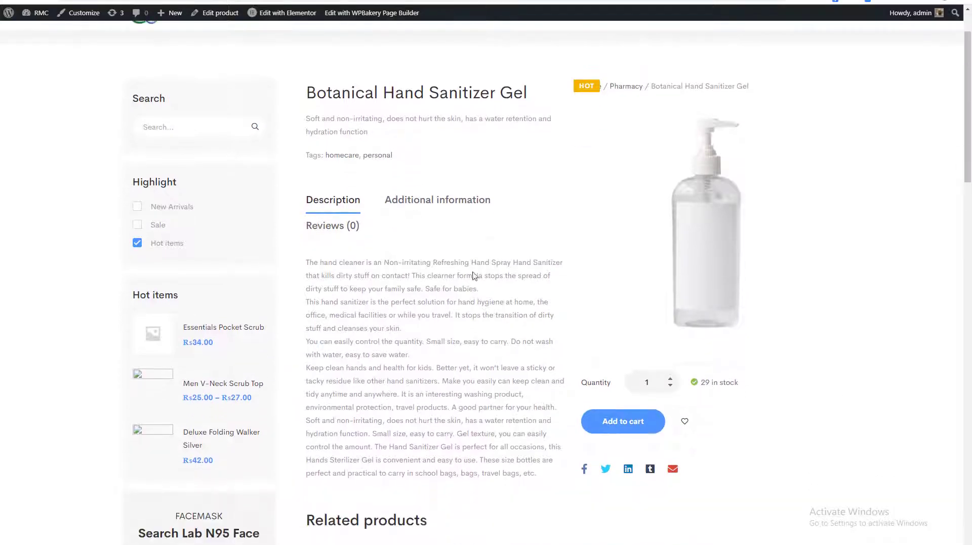
{"action": "left_click", "coordinate": [397, 200]}
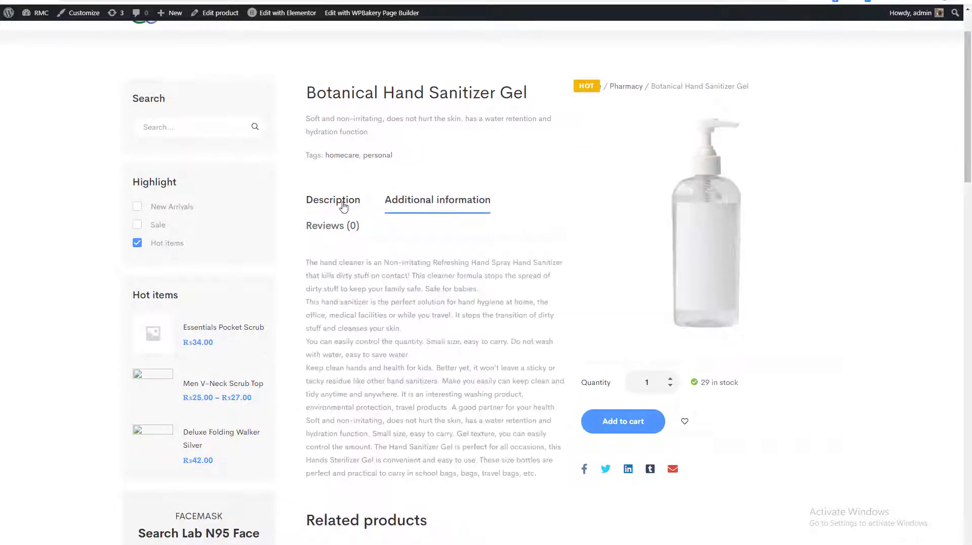
{"action": "left_click", "coordinate": [340, 202]}
{"action": "scroll", "coordinate": [615, 268], "scroll_direction": "down", "scroll_amount": 3}
{"action": "scroll", "coordinate": [620, 267], "scroll_direction": "up", "scroll_amount": 4}
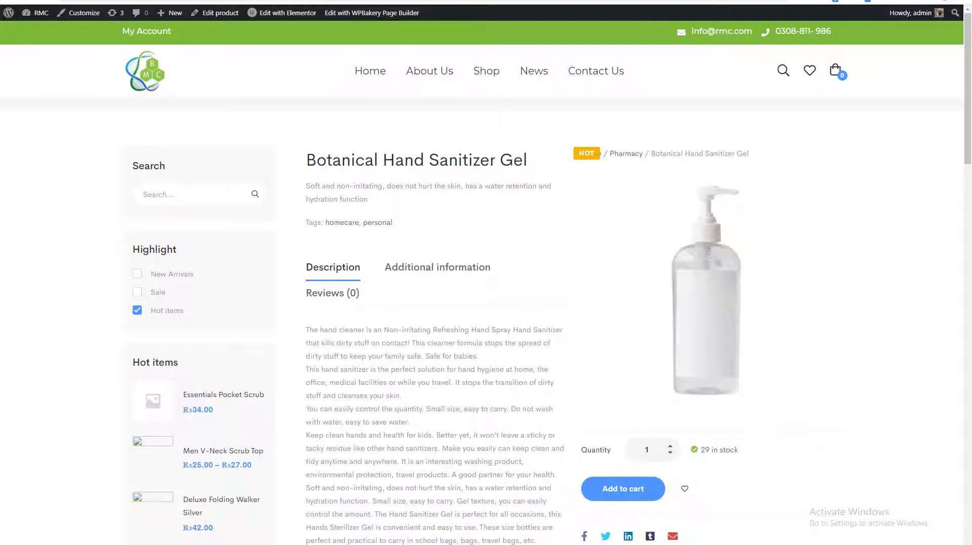
Step: Swap the first row's two columns so the breadcrumb and image column comes first, and update the productlayout1 template
{"action": "key", "text": "ctrl+Tab"}
{"action": "scroll", "coordinate": [582, 228], "scroll_direction": "down", "scroll_amount": 2}
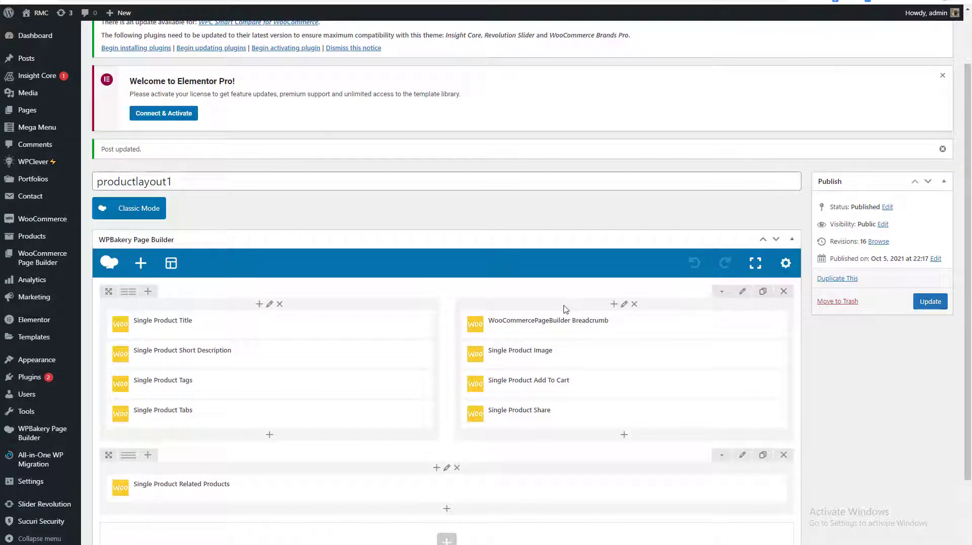
{"action": "left_click_drag", "start_coordinate": [566, 309], "coordinate": [212, 306]}
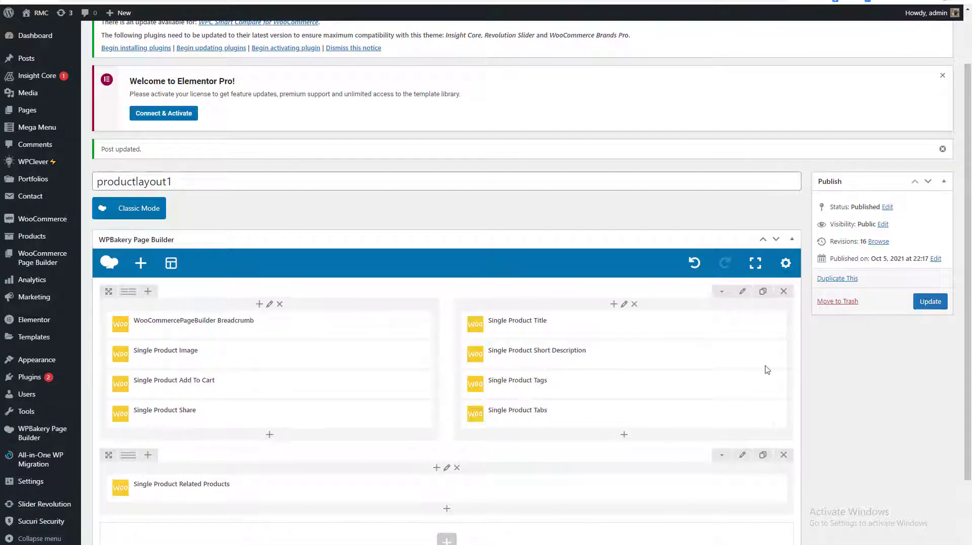
{"action": "left_click", "coordinate": [929, 301]}
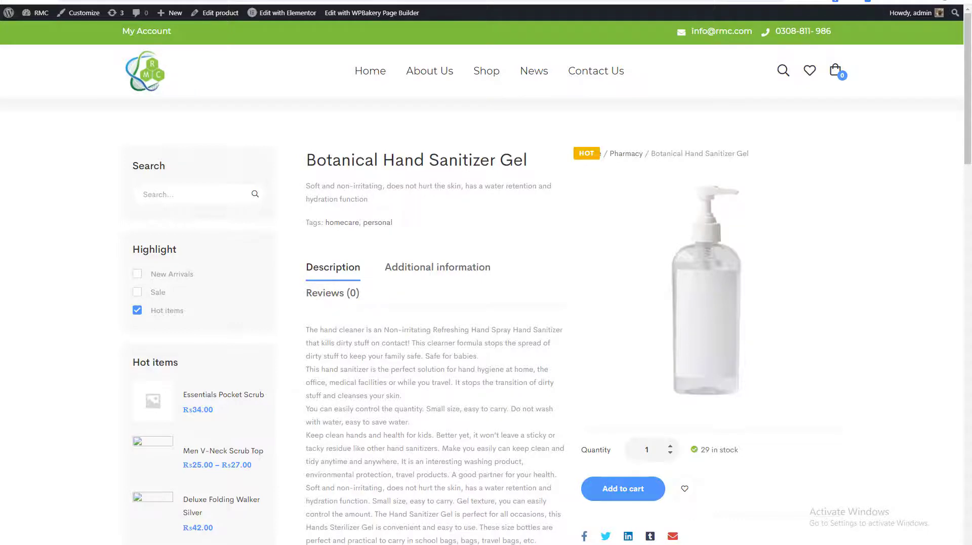
Step: Reload the live product page and examine the swapped columns, the product tabs and the related products section
{"action": "key", "text": "F5"}
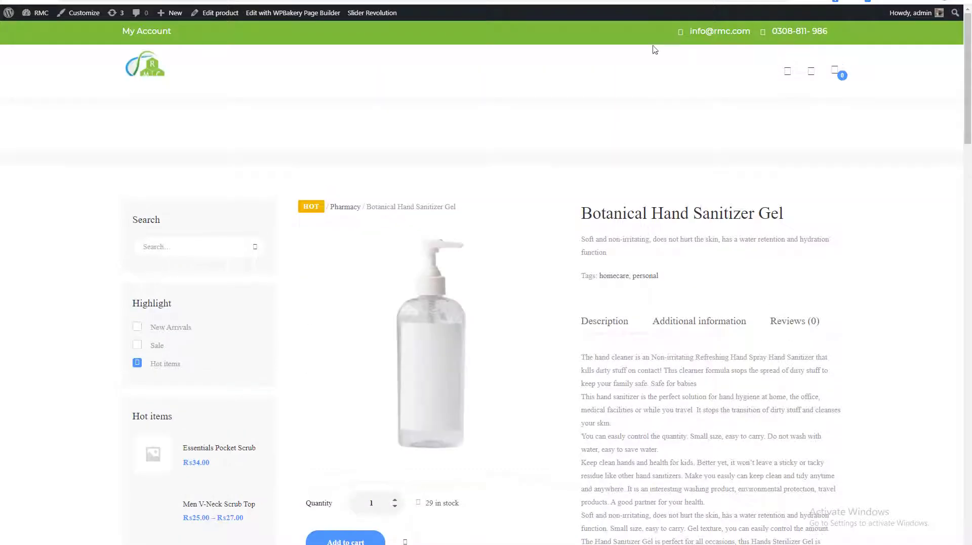
{"action": "scroll", "coordinate": [620, 148], "scroll_direction": "down", "scroll_amount": 3}
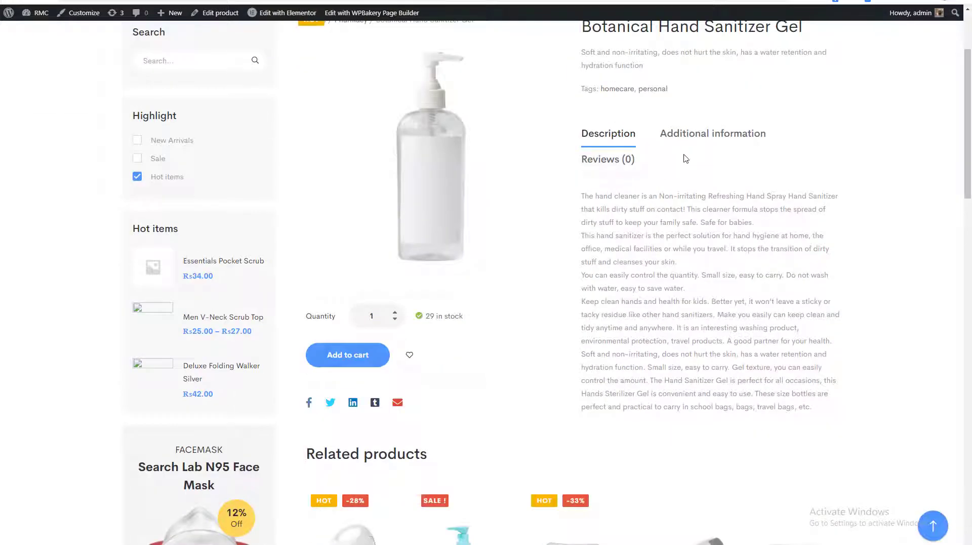
{"action": "left_click", "coordinate": [666, 133]}
{"action": "left_click", "coordinate": [630, 135]}
{"action": "scroll", "coordinate": [501, 223], "scroll_direction": "down", "scroll_amount": 4}
{"action": "scroll", "coordinate": [503, 225], "scroll_direction": "up", "scroll_amount": 3}
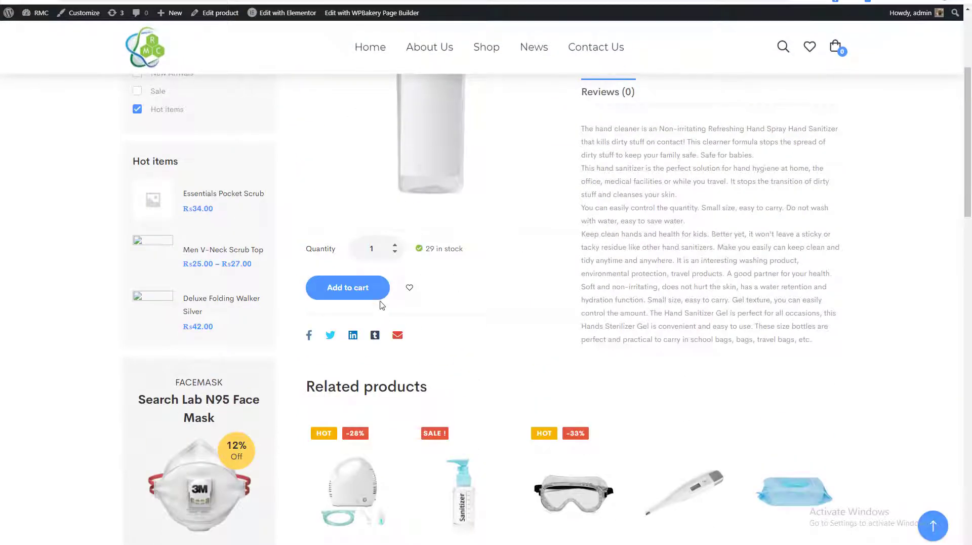
{"action": "scroll", "coordinate": [503, 282], "scroll_direction": "down", "scroll_amount": 3}
{"action": "scroll", "coordinate": [321, 276], "scroll_direction": "up", "scroll_amount": 1}
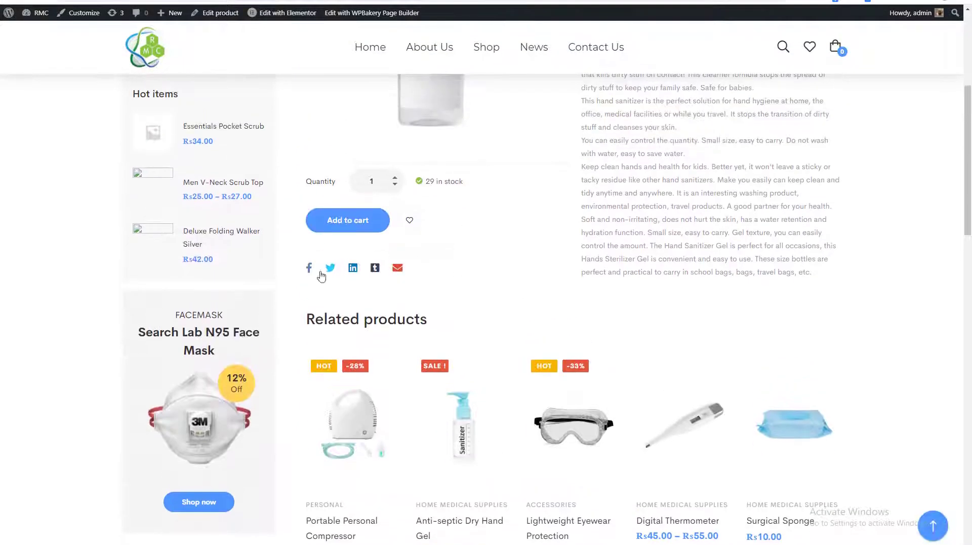
{"action": "scroll", "coordinate": [450, 289], "scroll_direction": "down", "scroll_amount": 4}
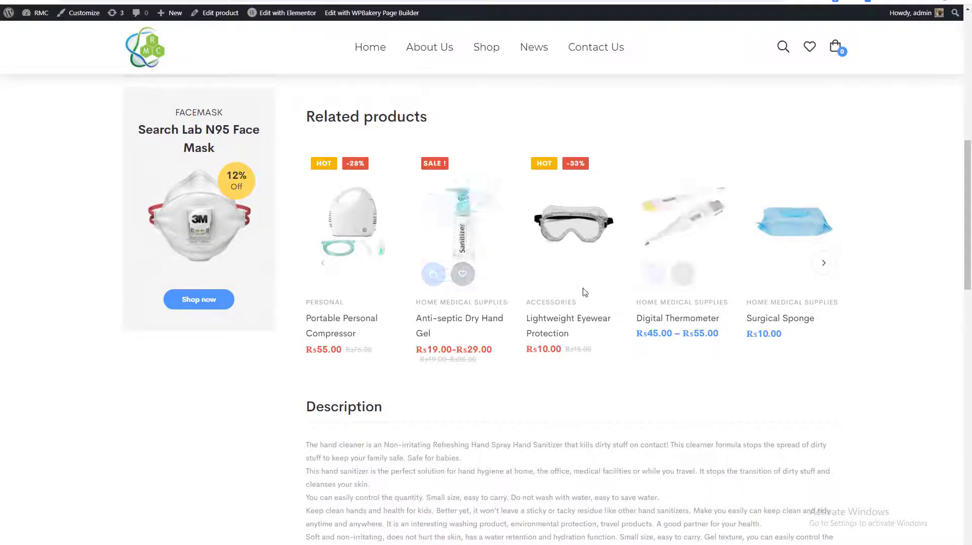
{"action": "scroll", "coordinate": [524, 243], "scroll_direction": "up", "scroll_amount": 5}
{"action": "scroll", "coordinate": [525, 258], "scroll_direction": "up", "scroll_amount": 3}
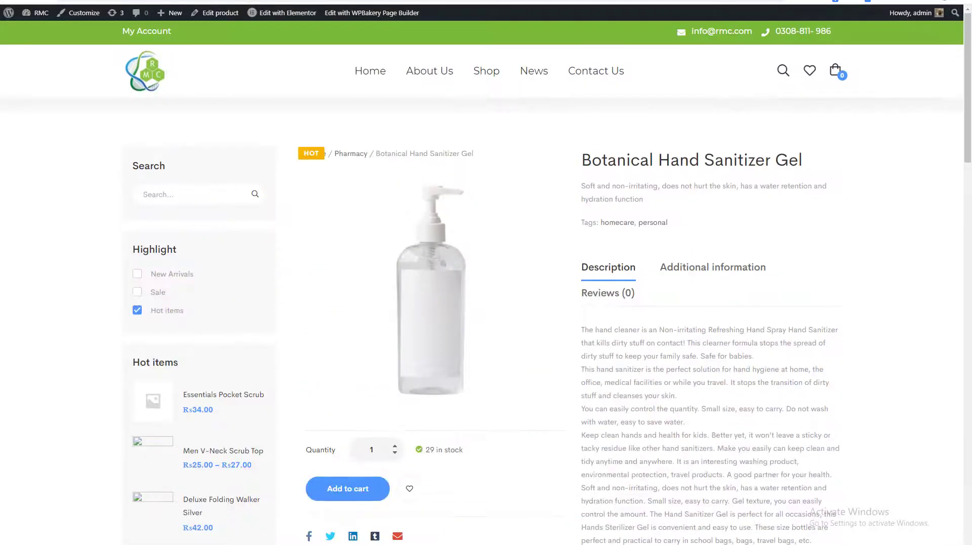
Step: Return to the productlayout1 editor and look through the available Woo Page Builder and WooCommerce elements
{"action": "key", "text": "ctrl+Tab"}
{"action": "scroll", "coordinate": [445, 229], "scroll_direction": "down", "scroll_amount": 2}
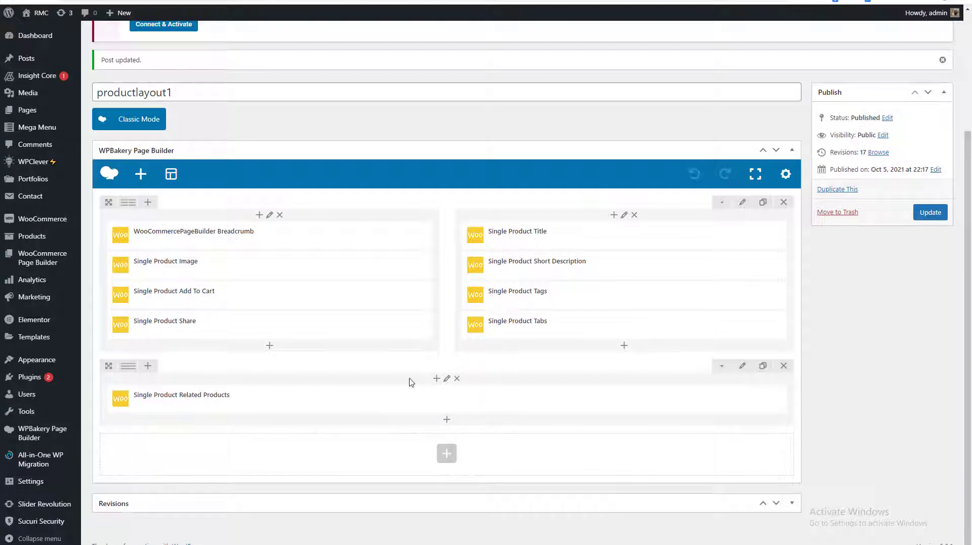
{"action": "left_click", "coordinate": [474, 194]}
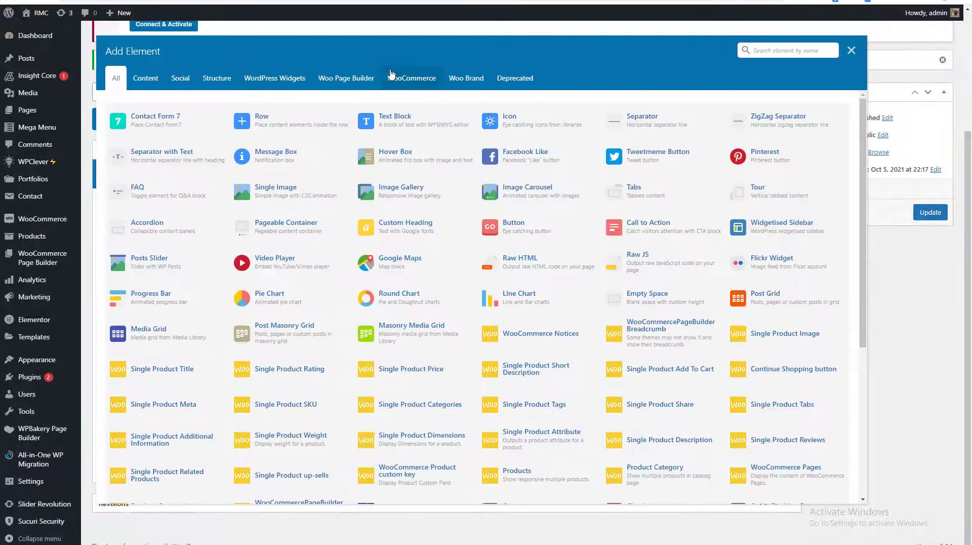
{"action": "left_click", "coordinate": [346, 78]}
{"action": "left_click", "coordinate": [411, 78]}
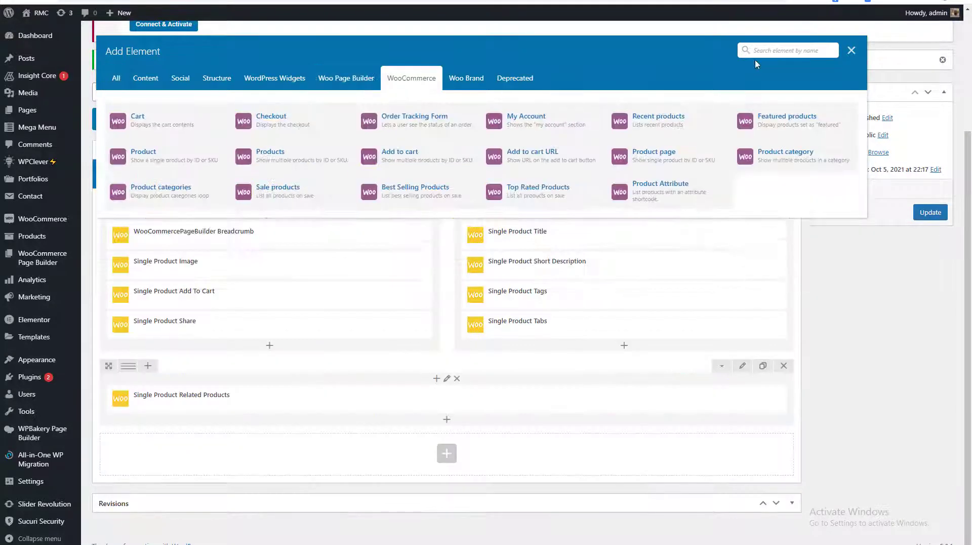
{"action": "left_click", "coordinate": [851, 50]}
Step: Inspect the settings of the Single Product Tags, Add To Cart, Share and Tabs elements in the first row
{"action": "left_click", "coordinate": [655, 294]}
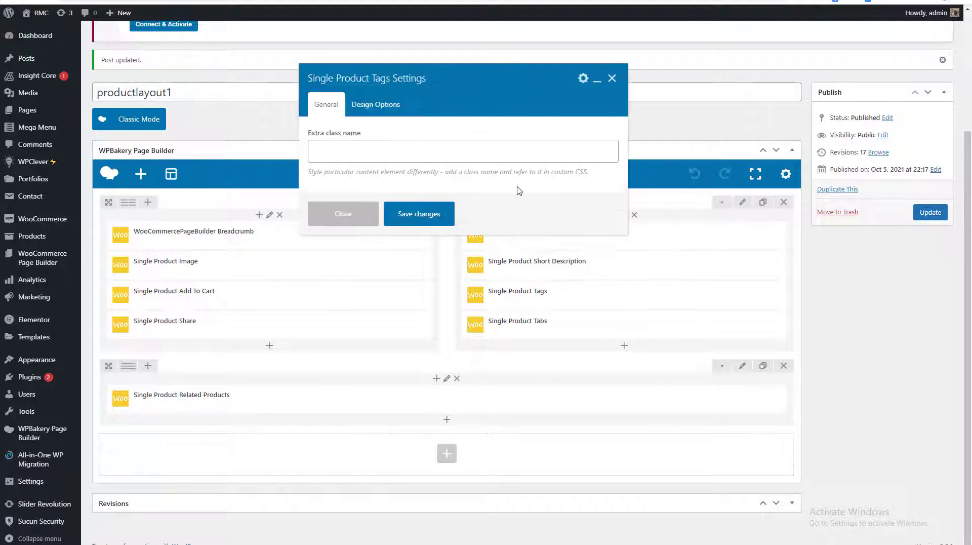
{"action": "left_click", "coordinate": [379, 104]}
{"action": "left_click", "coordinate": [612, 77]}
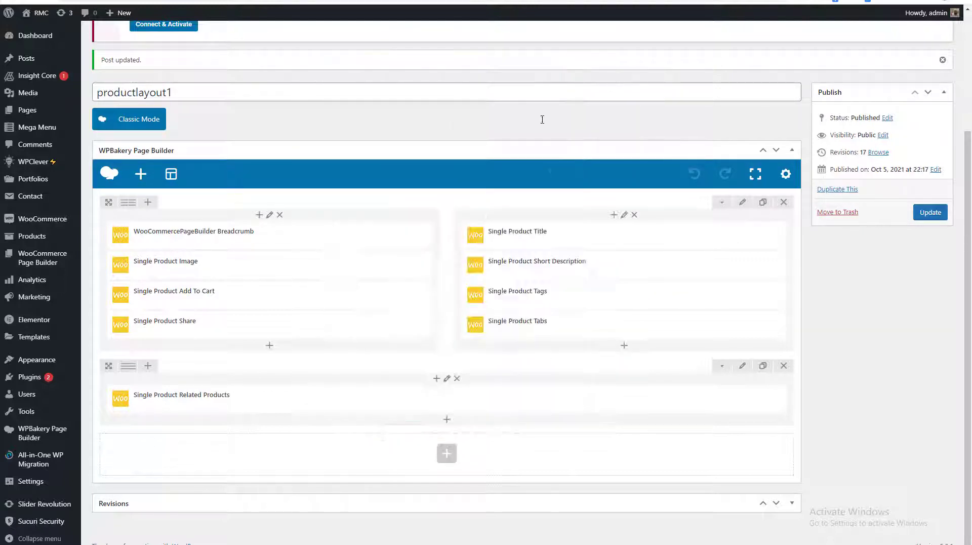
{"action": "left_click", "coordinate": [299, 295]}
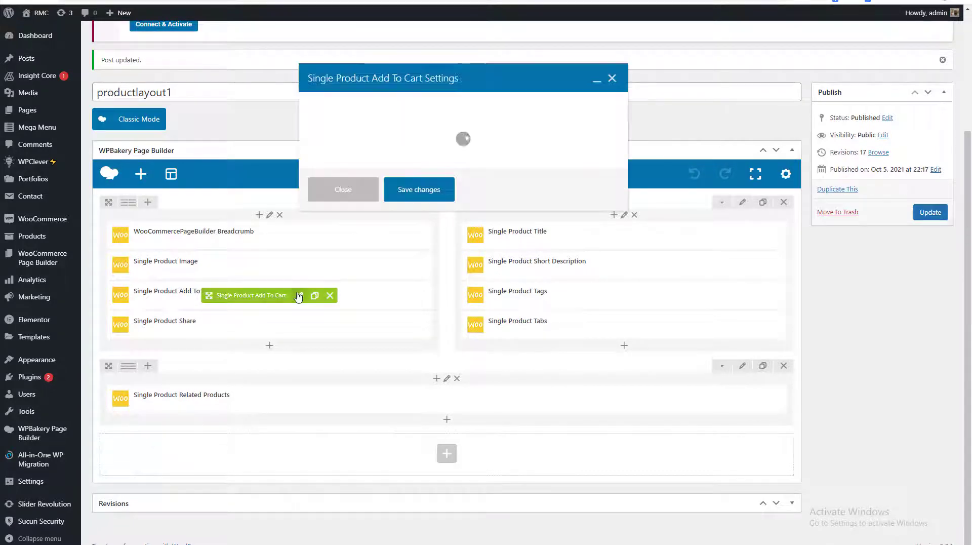
{"action": "left_click", "coordinate": [612, 78]}
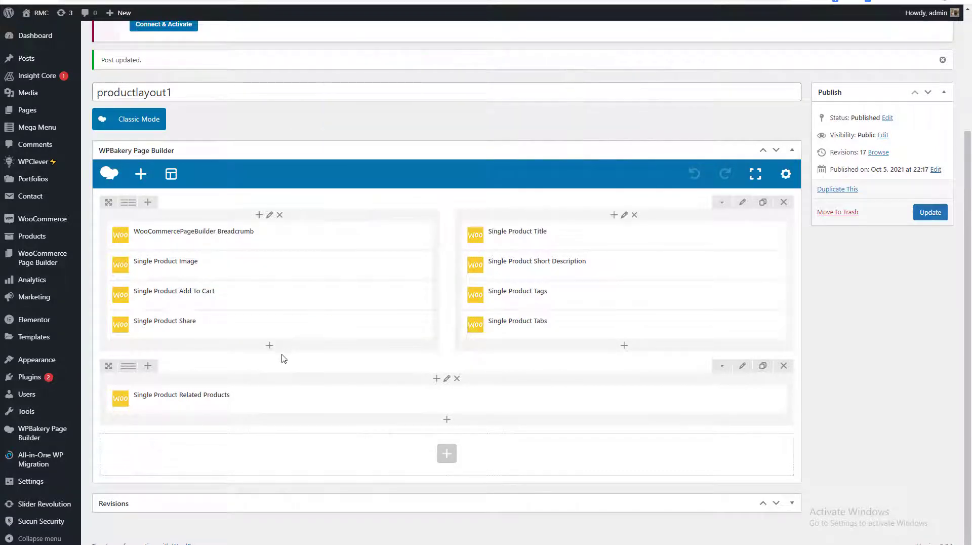
{"action": "left_click", "coordinate": [292, 325]}
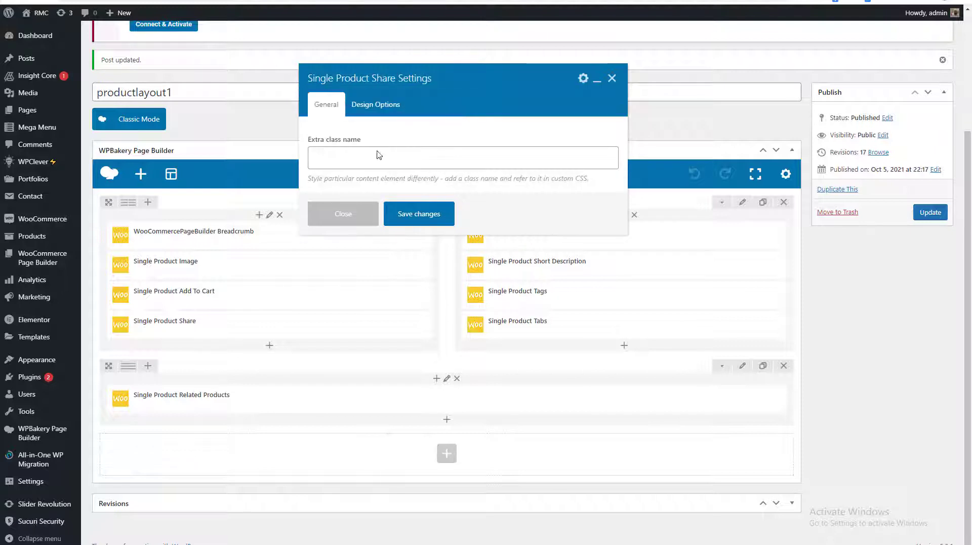
{"action": "left_click", "coordinate": [612, 78]}
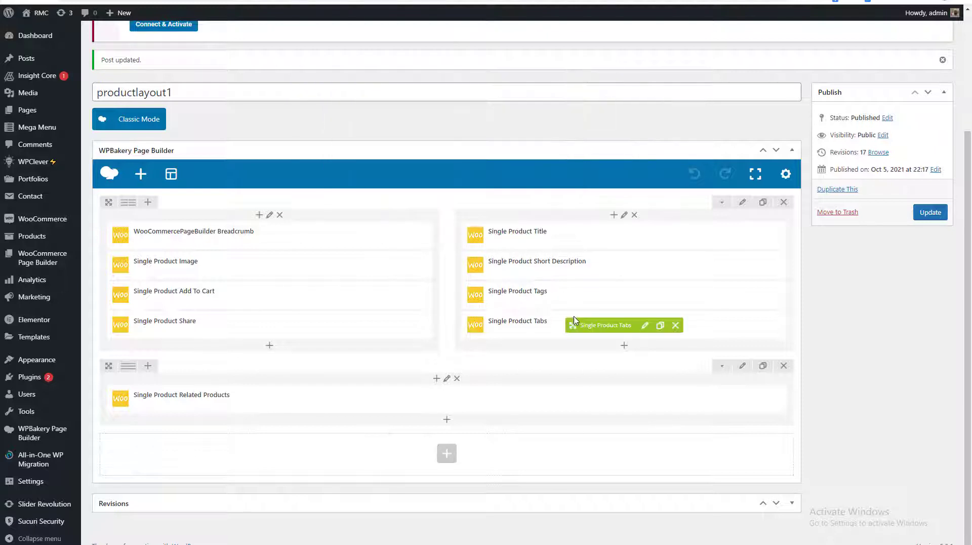
{"action": "left_click", "coordinate": [644, 325]}
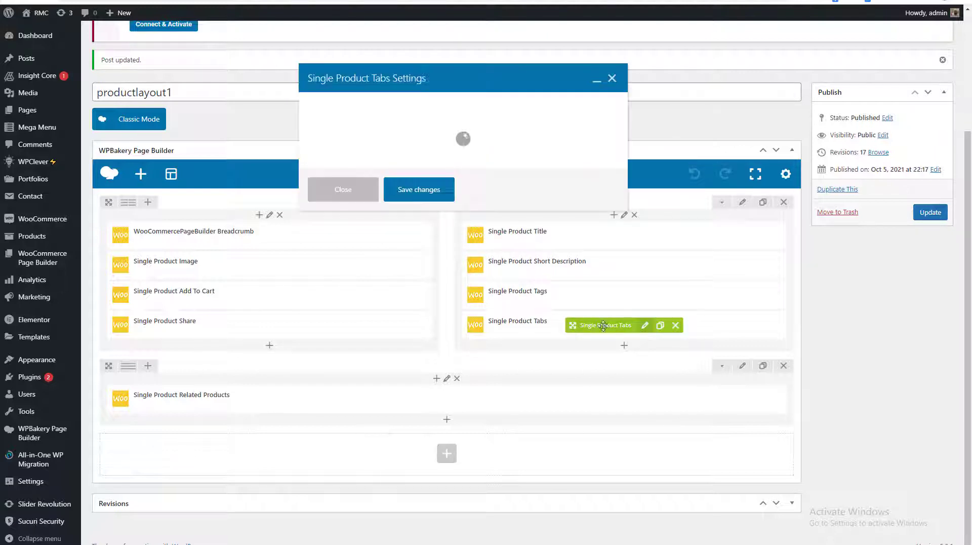
{"action": "left_click", "coordinate": [612, 78]}
Step: Inspect the Single Product Image element's settings, including its available gallery styles
{"action": "left_click", "coordinate": [291, 265]}
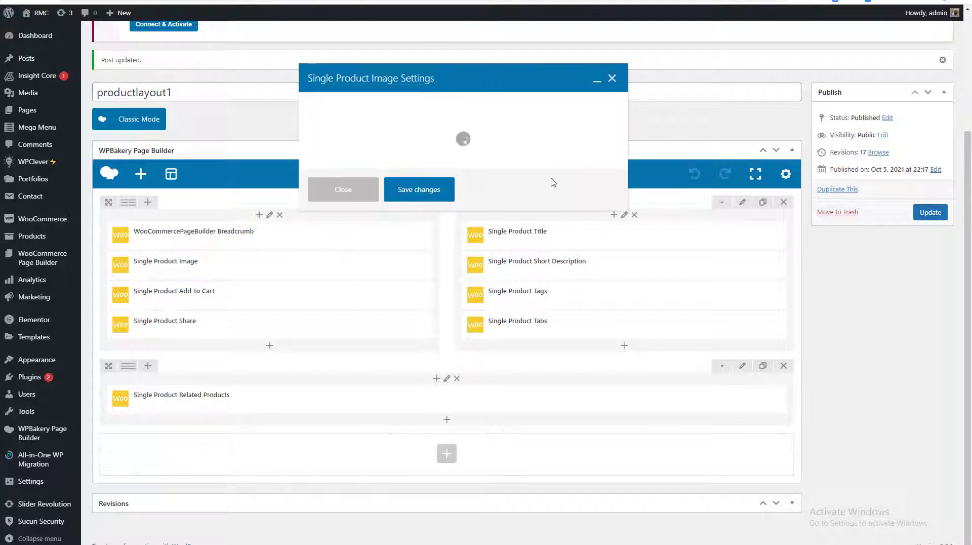
{"action": "left_click", "coordinate": [428, 195]}
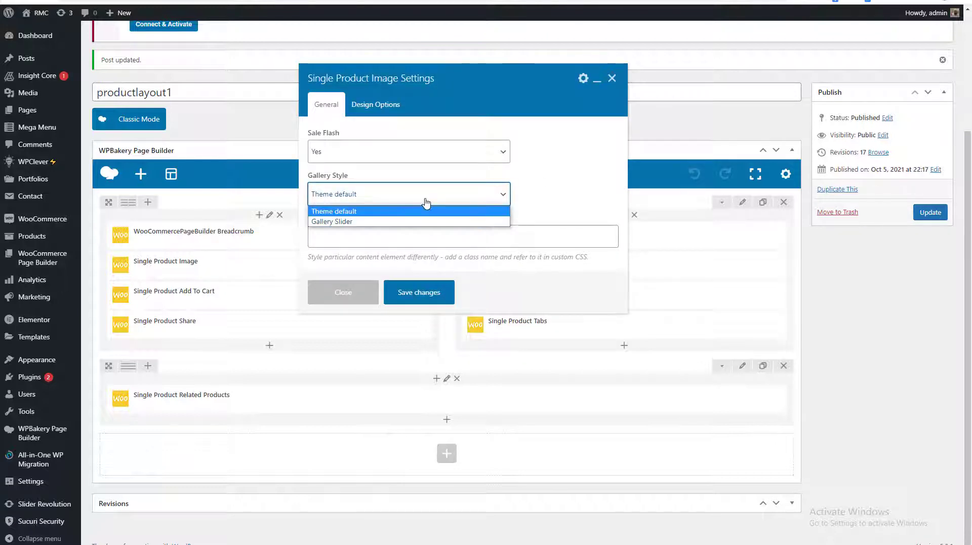
{"action": "left_click", "coordinate": [608, 78]}
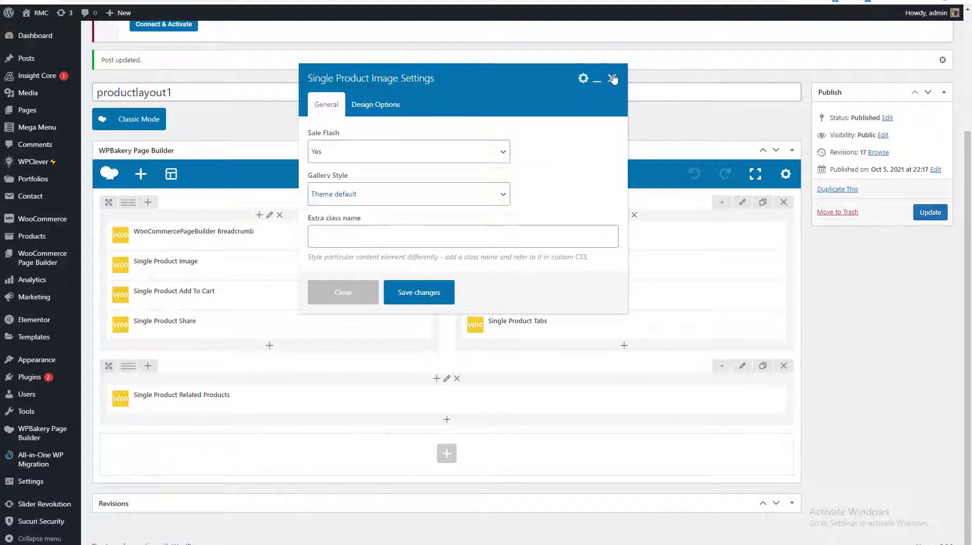
{"action": "left_click", "coordinate": [612, 78]}
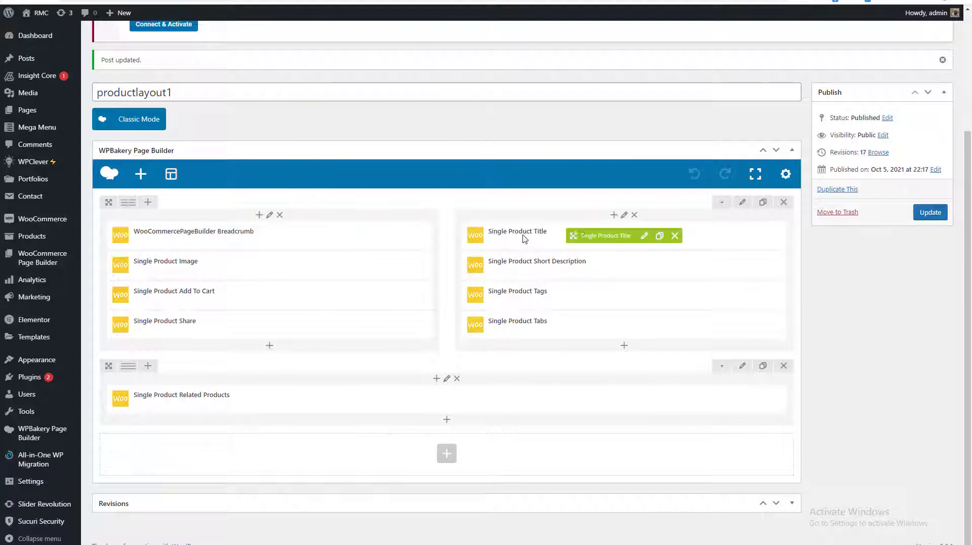
Step: Inspect the Single Product Title element's general settings, from the text alignment choices down to the CSS animation and extra class name
{"action": "left_click", "coordinate": [644, 235]}
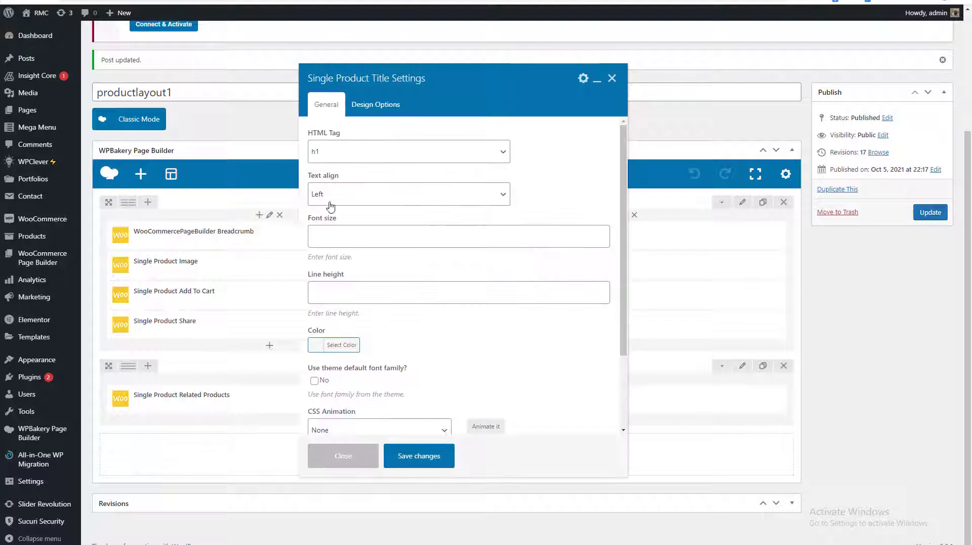
{"action": "left_click", "coordinate": [376, 202]}
{"action": "left_click", "coordinate": [375, 199]}
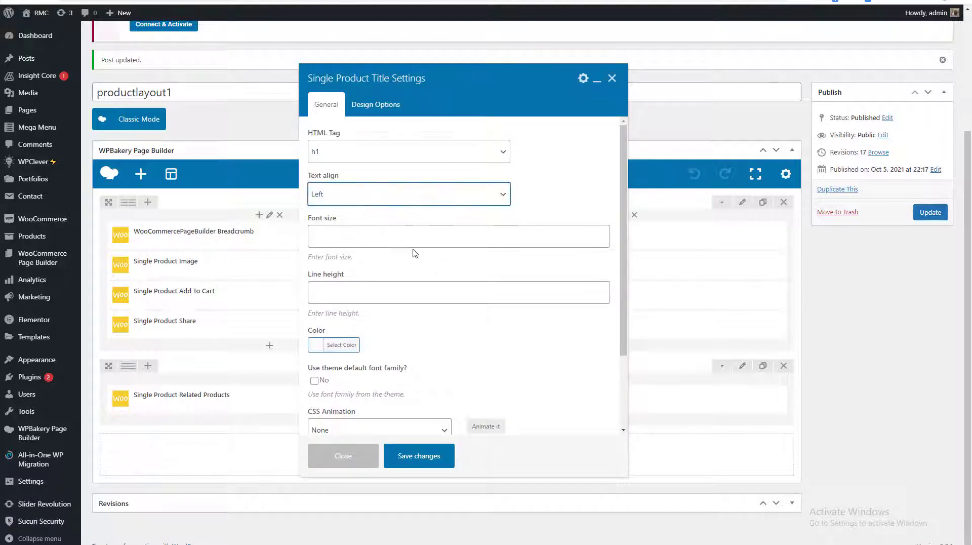
{"action": "scroll", "coordinate": [399, 226], "scroll_direction": "down", "scroll_amount": 2}
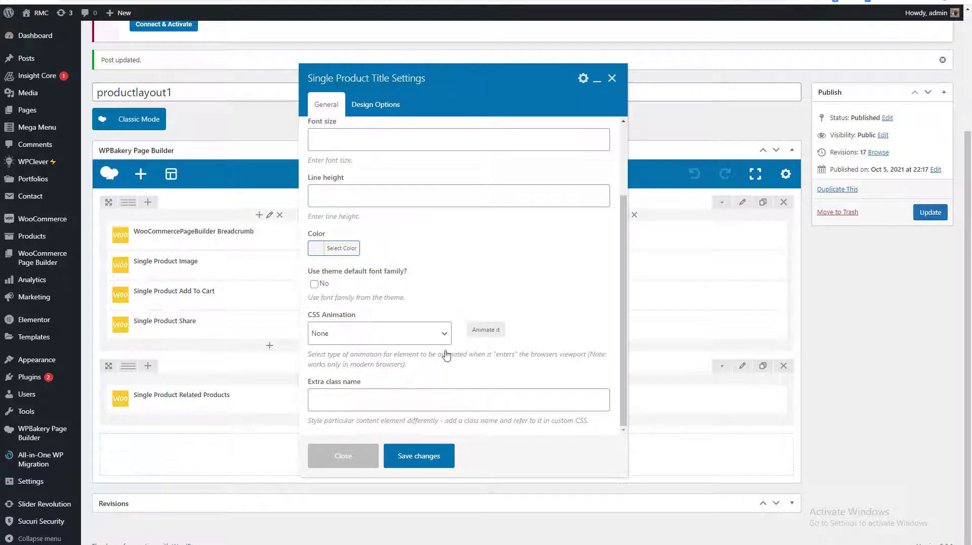
{"action": "left_click", "coordinate": [612, 79]}
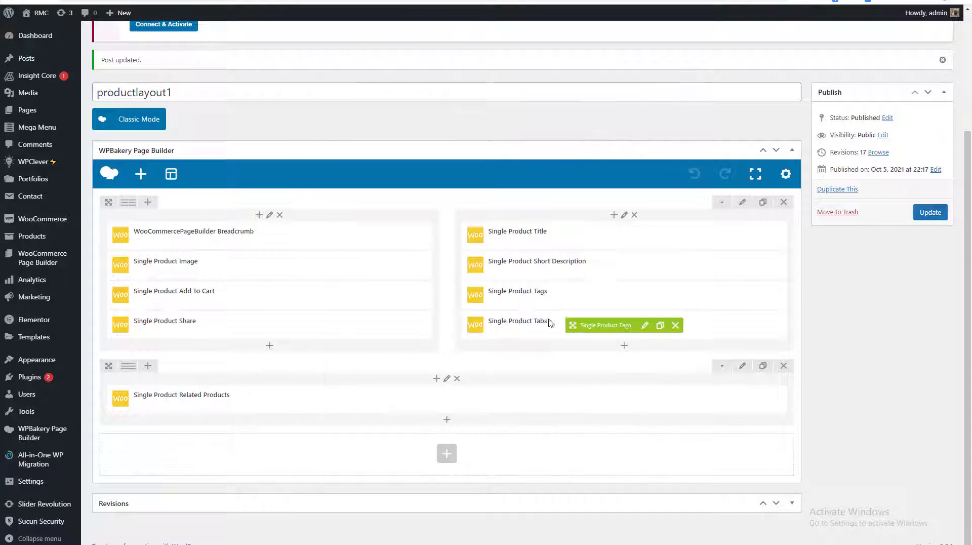
Step: Add a Continue Shopping button element below the tabs in the first row's right column, keeping its default settings
{"action": "left_click", "coordinate": [259, 214]}
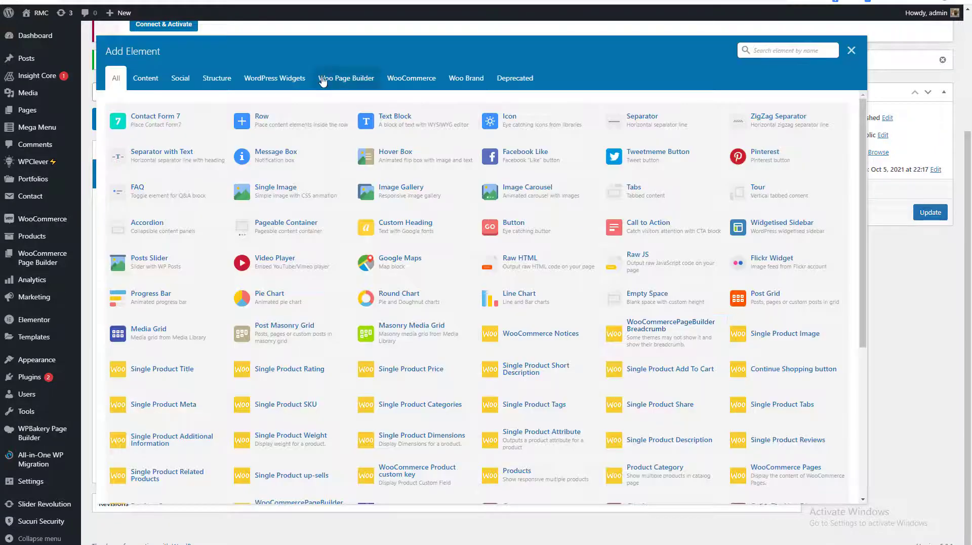
{"action": "left_click", "coordinate": [337, 80]}
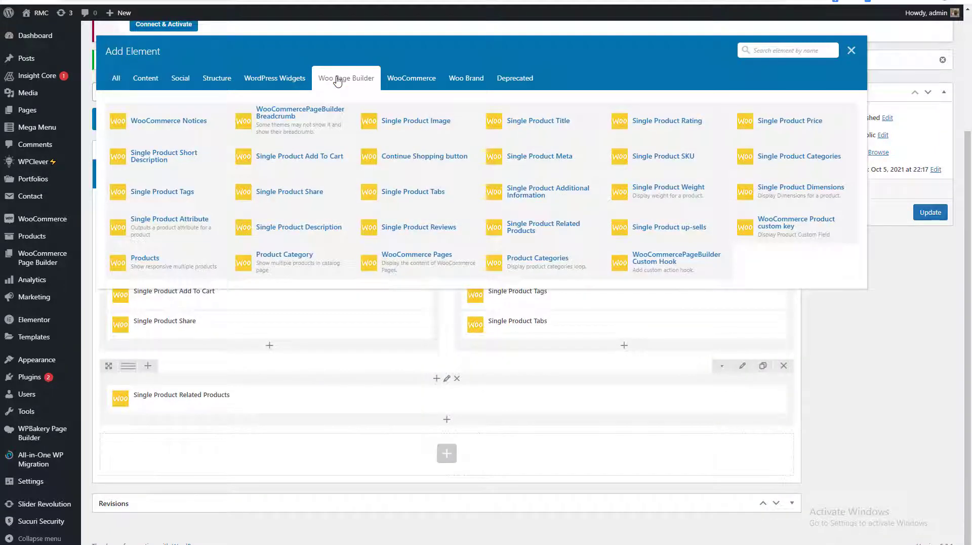
{"action": "left_click", "coordinate": [430, 161]}
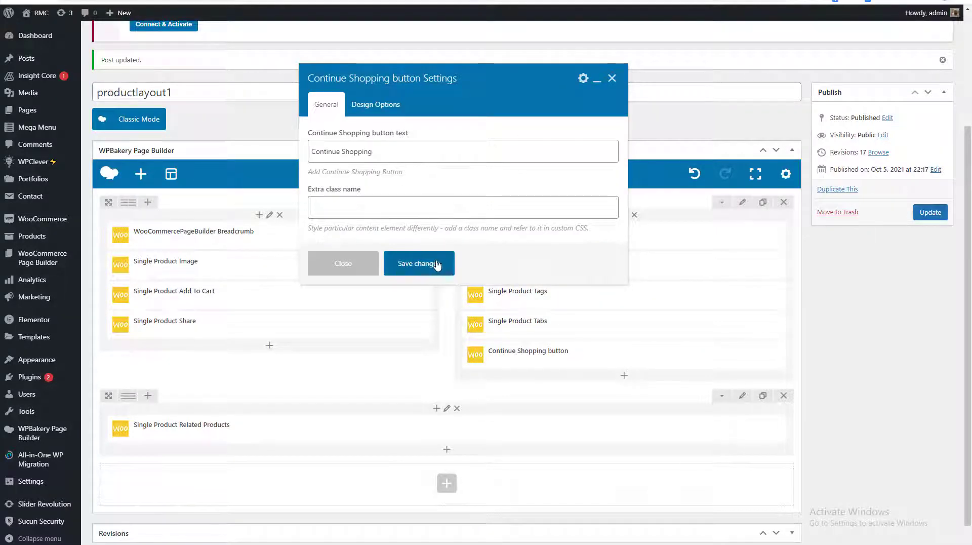
{"action": "left_click", "coordinate": [435, 263]}
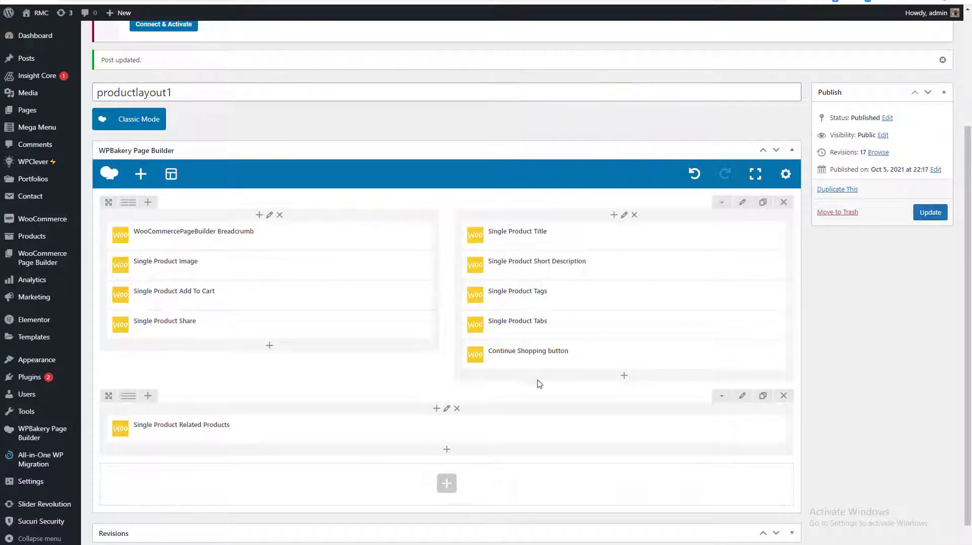
Step: Add a Single Product Meta element below the Share element in the first row's left column, keeping its default settings
{"action": "left_click", "coordinate": [269, 346]}
{"action": "left_click", "coordinate": [354, 79]}
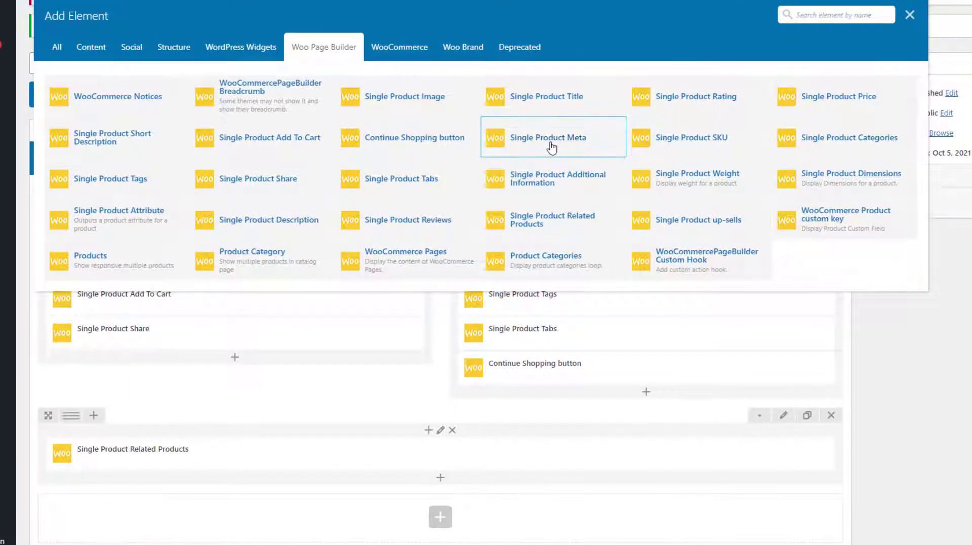
{"action": "left_click", "coordinate": [552, 148]}
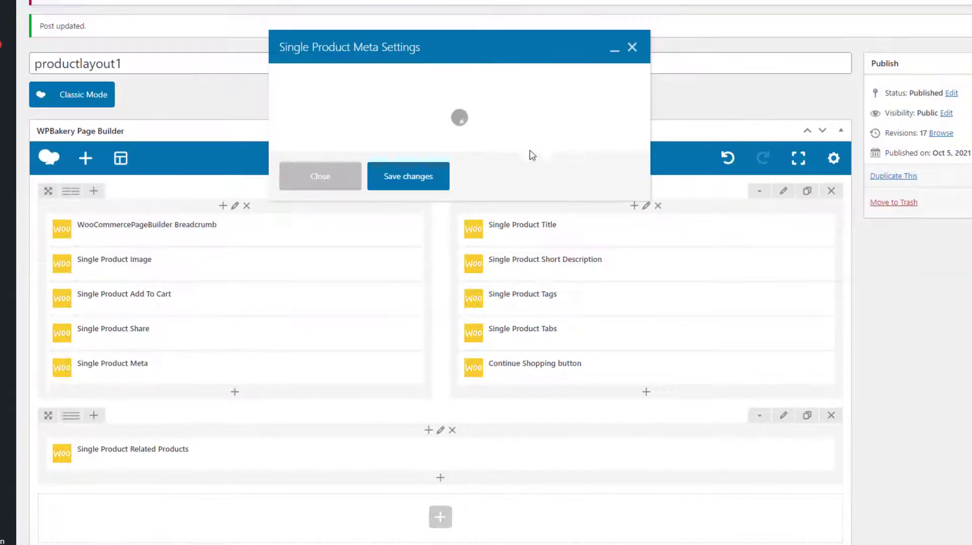
{"action": "left_click", "coordinate": [414, 203]}
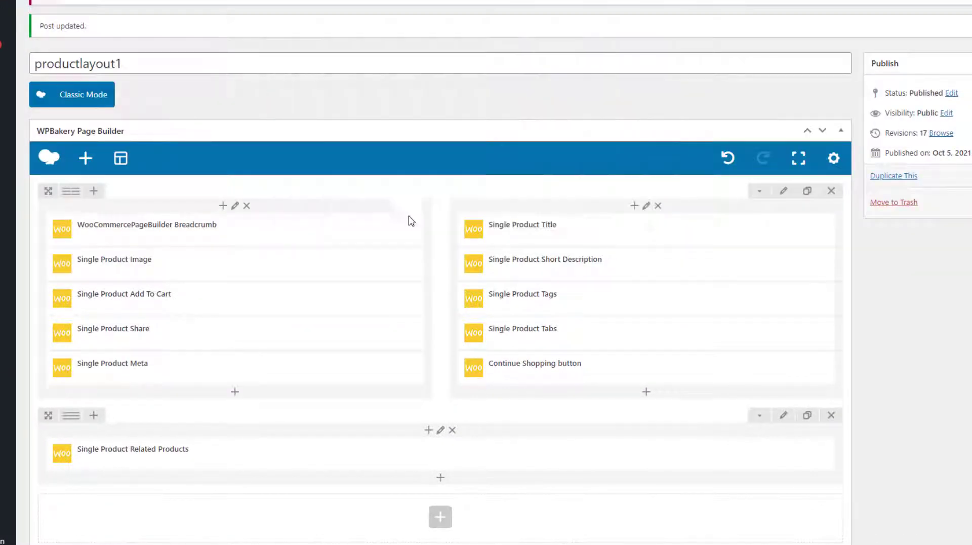
Step: Add a Single Product Dimensions element below the Continue Shopping button in the first row's right column, keeping its default settings
{"action": "left_click", "coordinate": [647, 393]}
{"action": "left_click", "coordinate": [332, 51]}
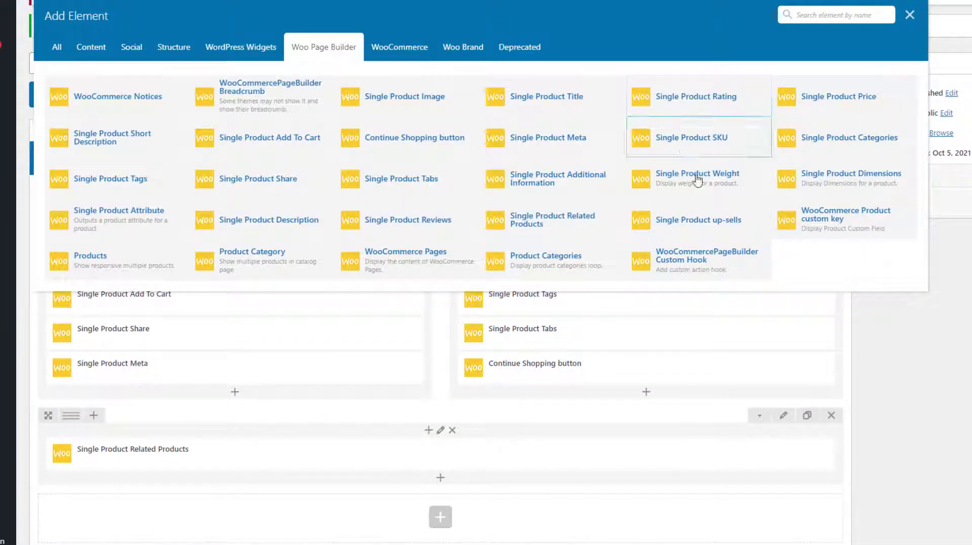
{"action": "left_click", "coordinate": [817, 182]}
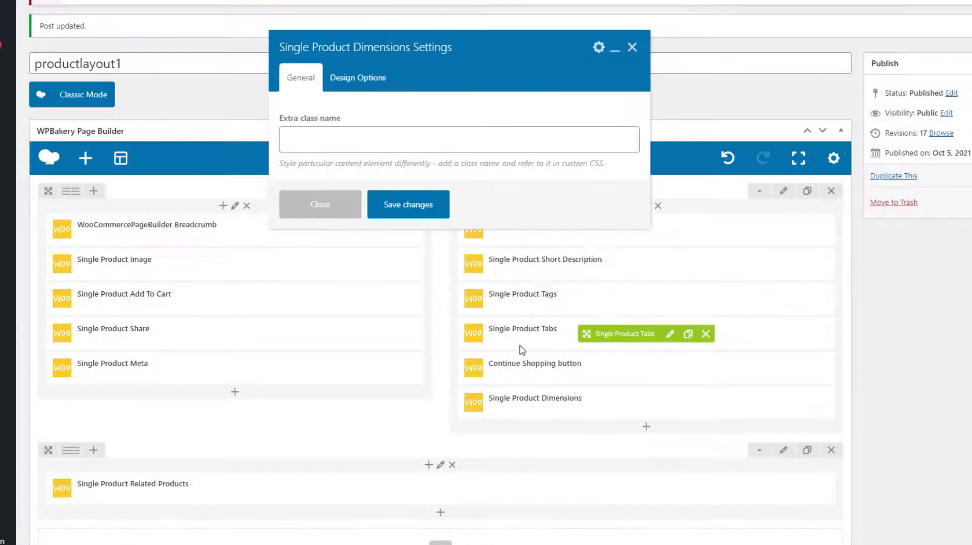
{"action": "left_click", "coordinate": [404, 207]}
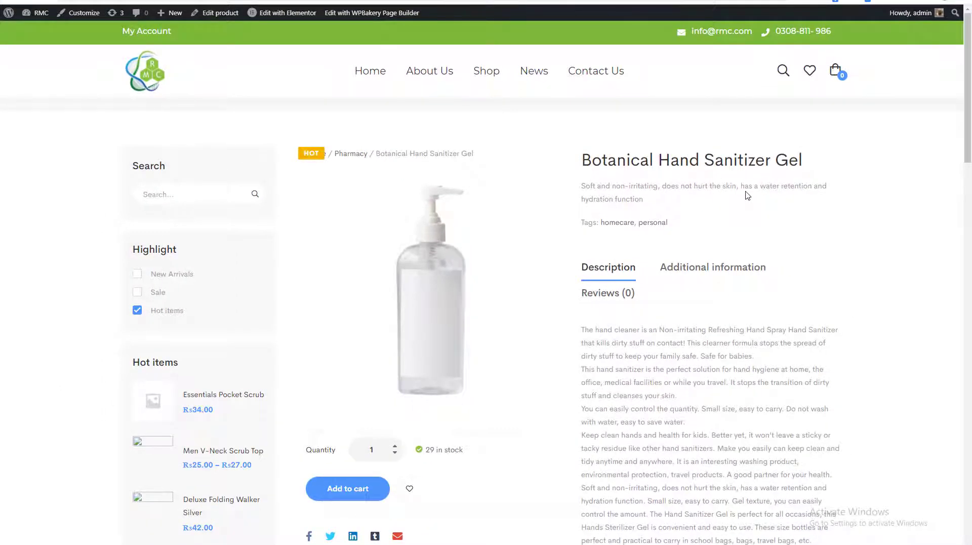
Step: Compare the live Botanical Hand Sanitizer Gel page with the template's elements, from the title down to the description and additional information
{"action": "scroll", "coordinate": [747, 195], "scroll_direction": "down", "scroll_amount": 3}
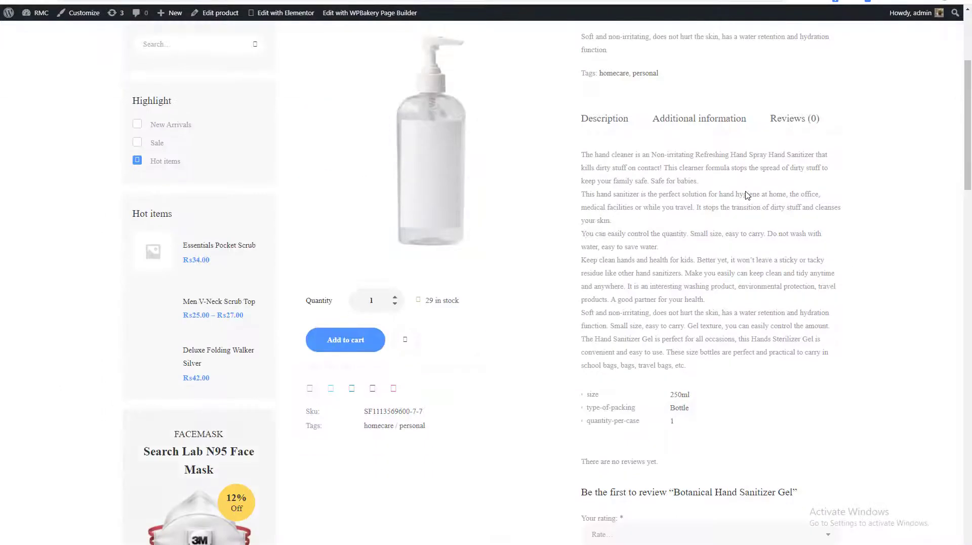
{"action": "scroll", "coordinate": [747, 195], "scroll_direction": "down", "scroll_amount": 2}
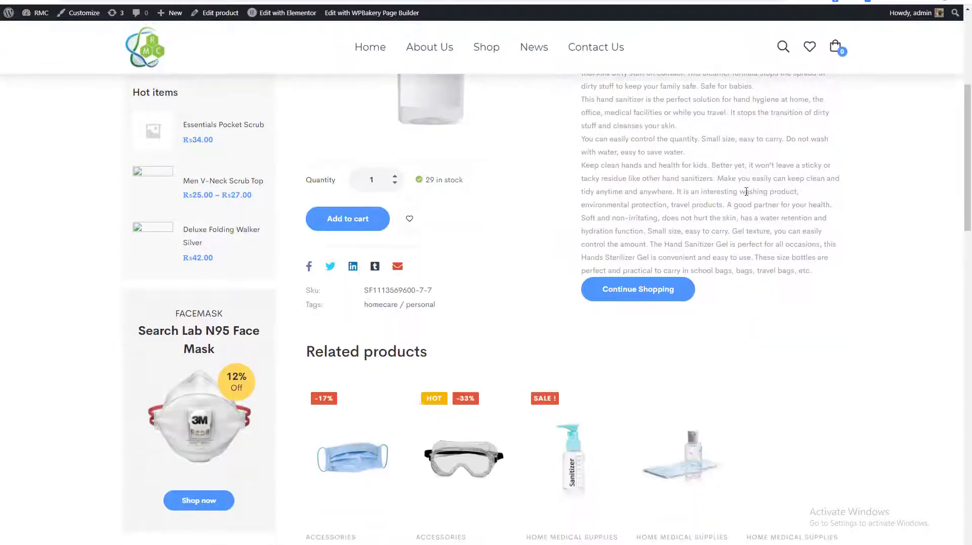
{"action": "key", "text": "ctrl+Tab"}
{"action": "scroll", "coordinate": [545, 171], "scroll_direction": "down", "scroll_amount": 3}
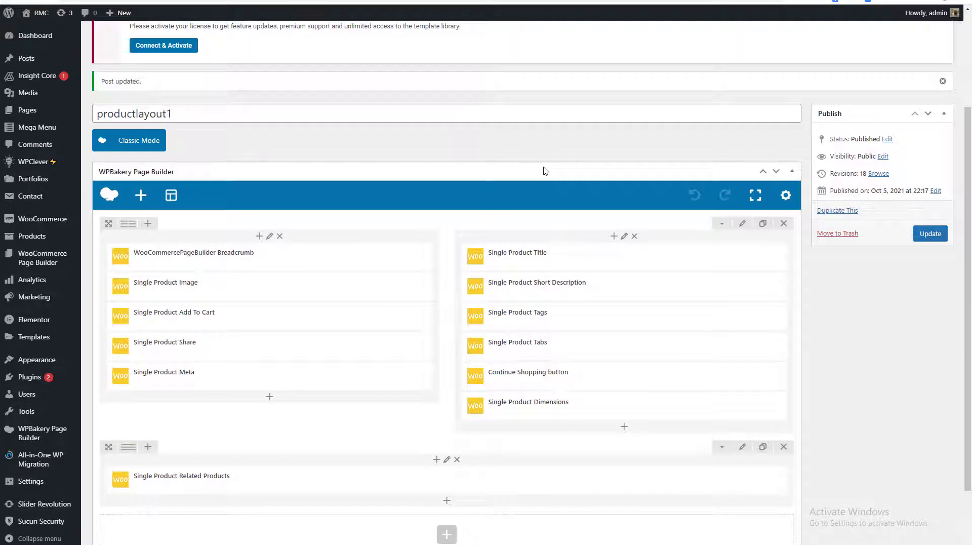
{"action": "key", "text": "ctrl+Tab"}
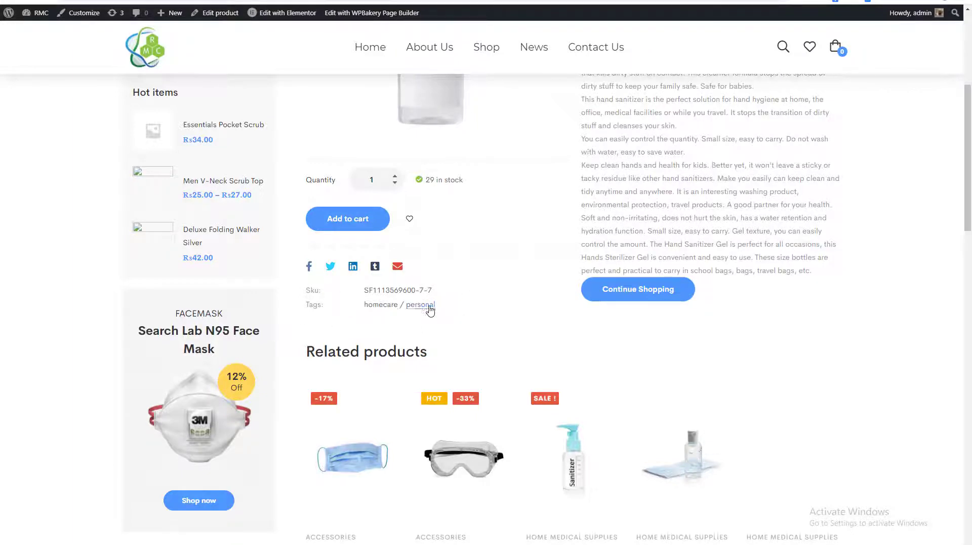
{"action": "key", "text": "ctrl+Tab"}
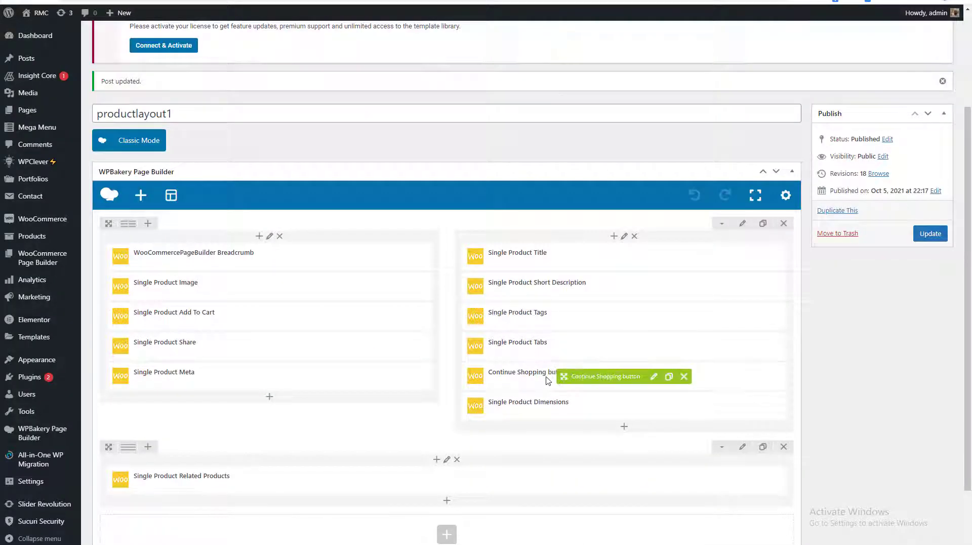
{"action": "key", "text": "ctrl+Tab"}
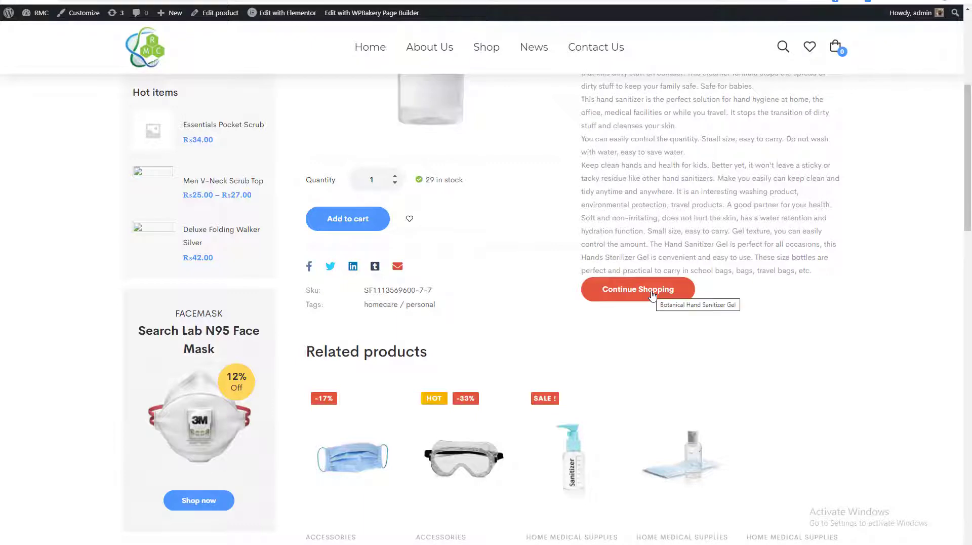
{"action": "scroll", "coordinate": [657, 294], "scroll_direction": "down", "scroll_amount": 3}
{"action": "scroll", "coordinate": [657, 292], "scroll_direction": "down", "scroll_amount": 5}
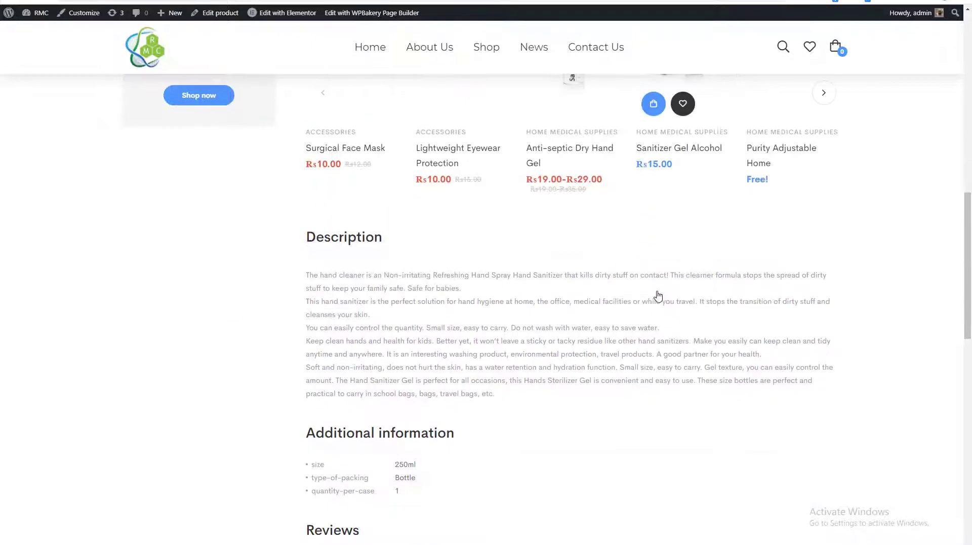
{"action": "scroll", "coordinate": [657, 291], "scroll_direction": "up", "scroll_amount": 8}
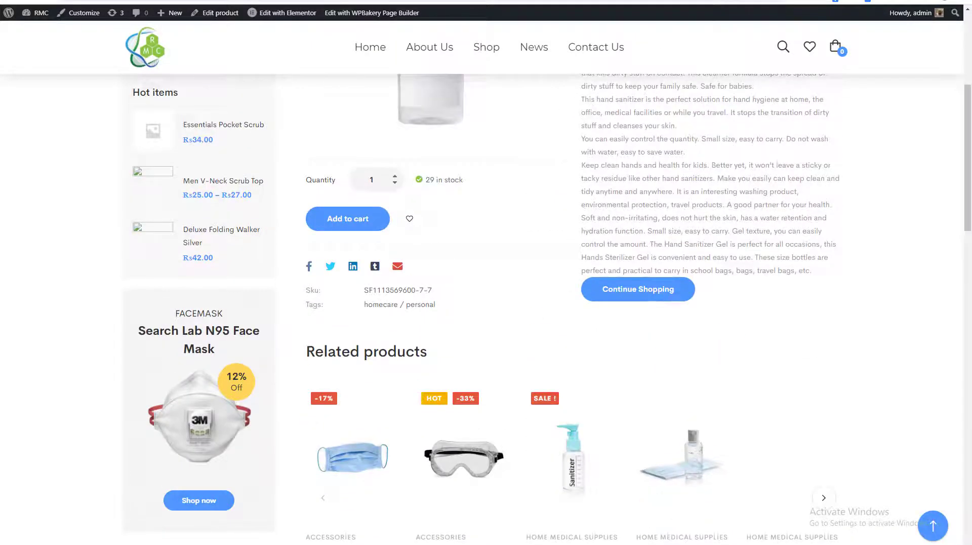
Step: Open the Single Product Dimensions element's settings and close them without changes
{"action": "key", "text": "ctrl+Tab"}
{"action": "left_click", "coordinate": [654, 406]}
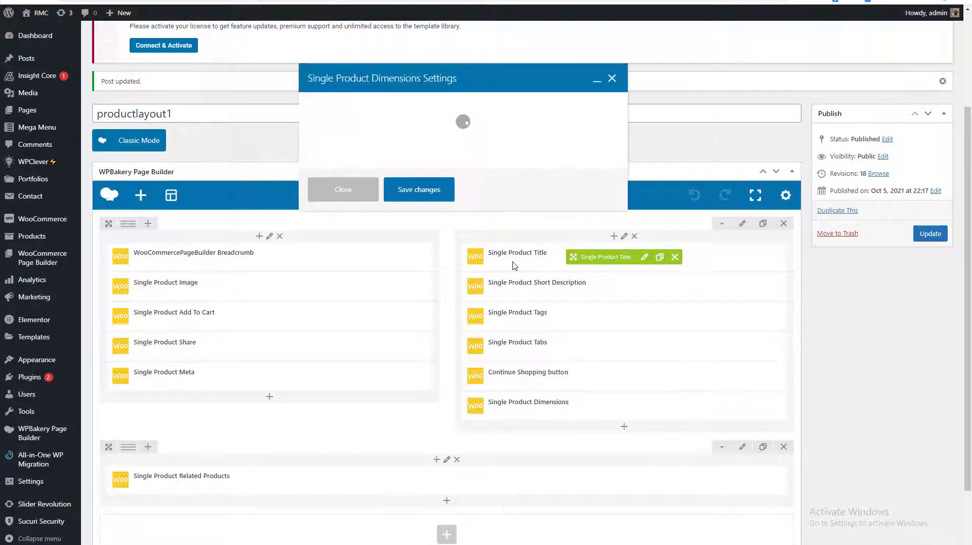
{"action": "left_click", "coordinate": [612, 80]}
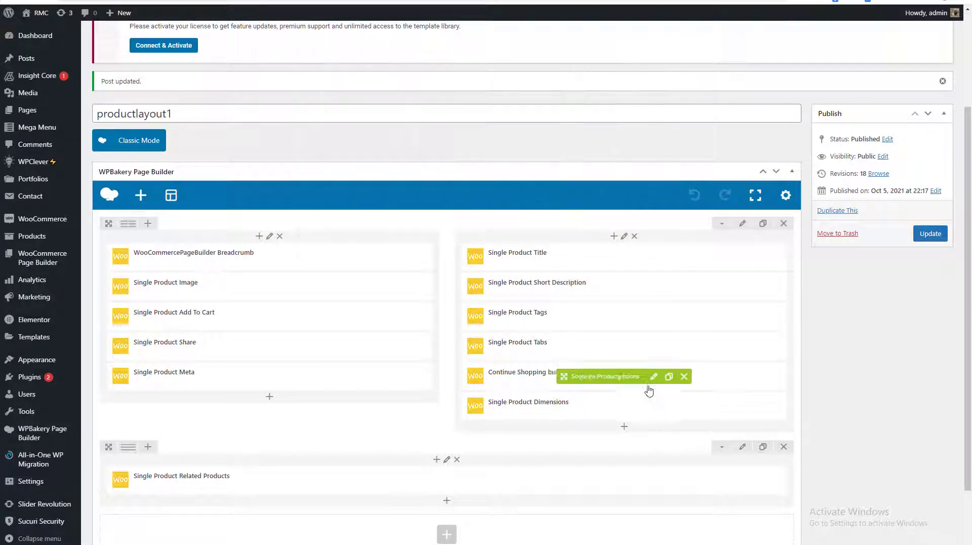
Step: Reload the live product page and check the area around the Continue Shopping button and the related products
{"action": "key", "text": "ctrl+Tab"}
{"action": "scroll", "coordinate": [668, 164], "scroll_direction": "up", "scroll_amount": 3}
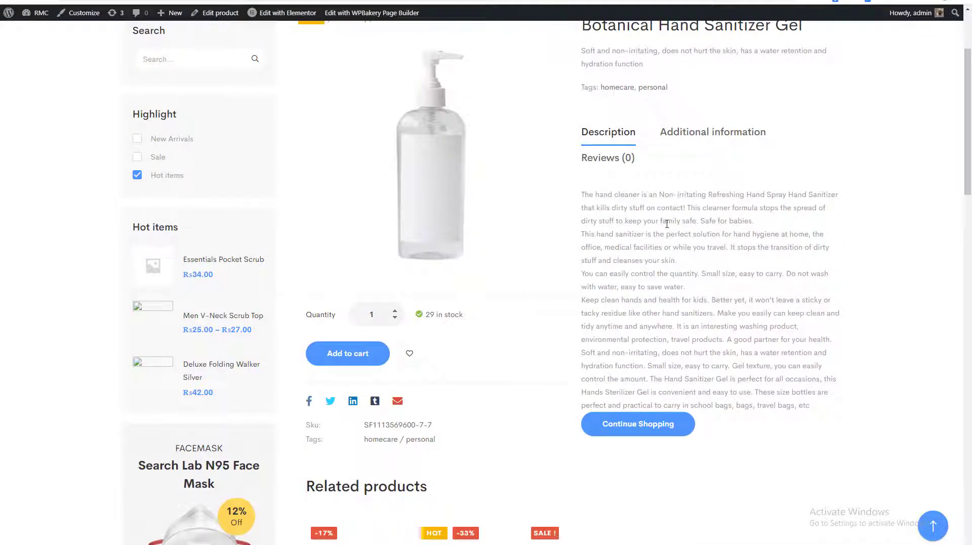
{"action": "key", "text": "F5"}
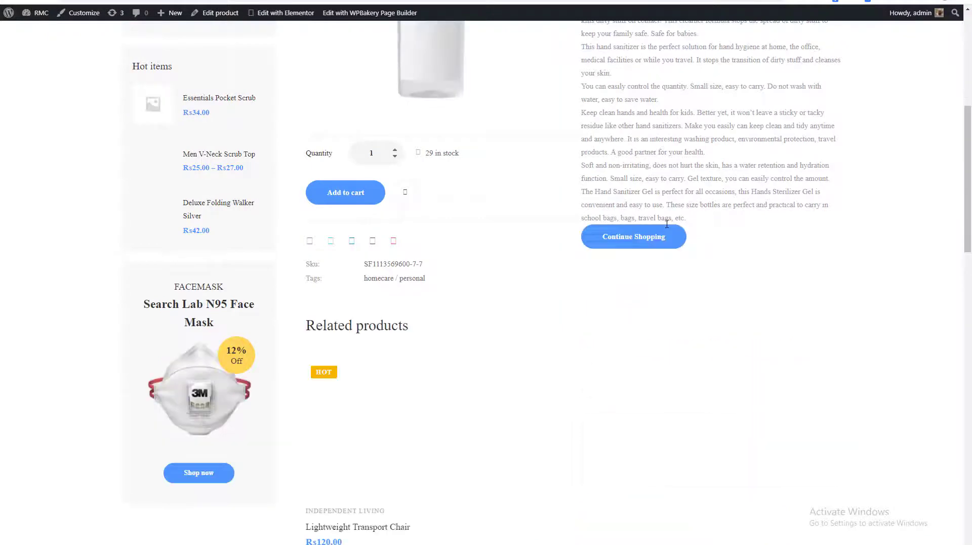
{"action": "scroll", "coordinate": [666, 222], "scroll_direction": "down", "scroll_amount": 3}
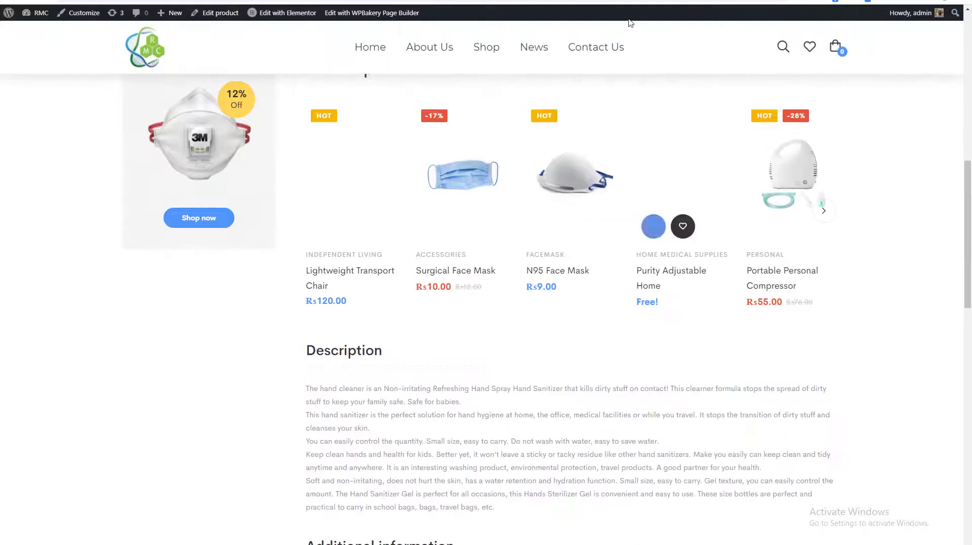
Step: Replace the Single Product Dimensions element with a Single Product Attribute element set to the color attribute
{"action": "key", "text": "ctrl+Tab"}
{"action": "left_click", "coordinate": [691, 411]}
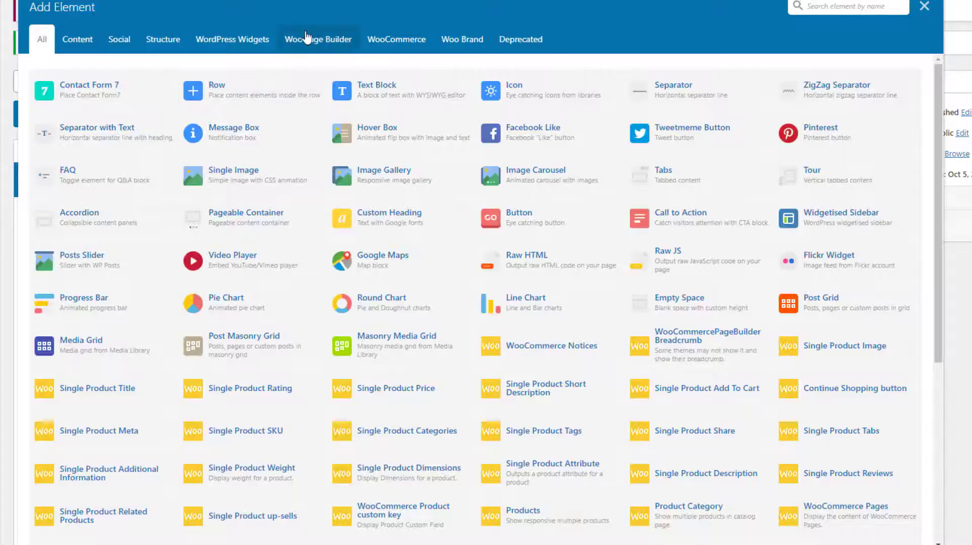
{"action": "left_click", "coordinate": [308, 39]}
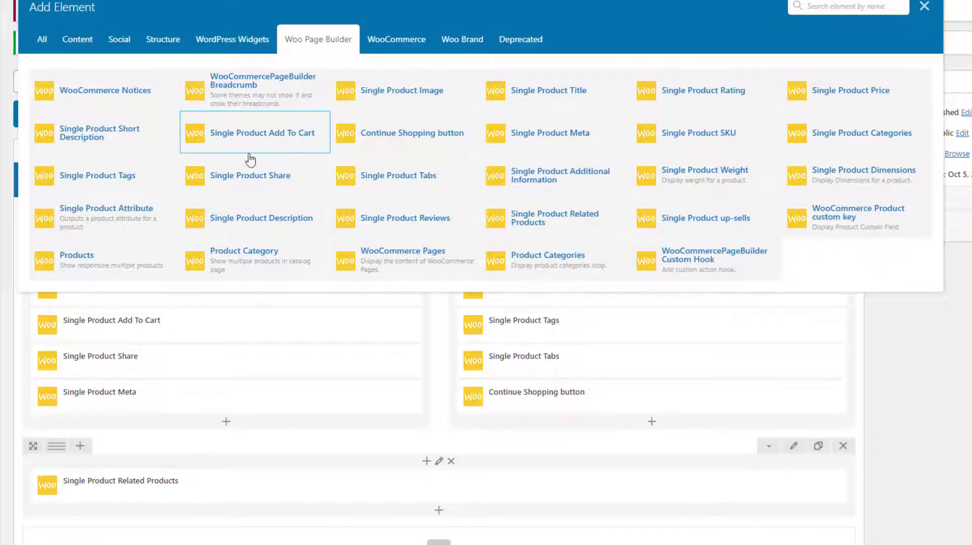
{"action": "left_click", "coordinate": [106, 215]}
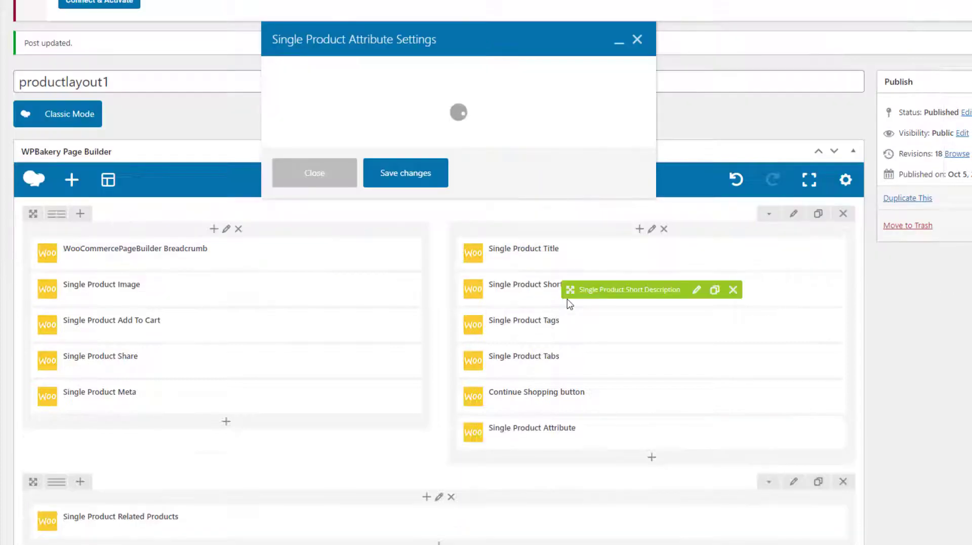
{"action": "left_click", "coordinate": [326, 128]}
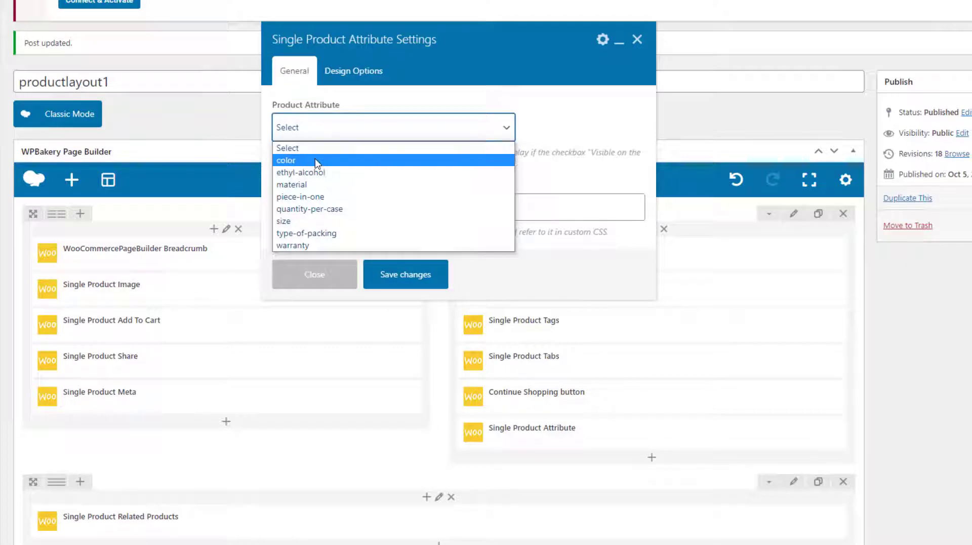
{"action": "left_click", "coordinate": [315, 158]}
{"action": "left_click", "coordinate": [411, 273]}
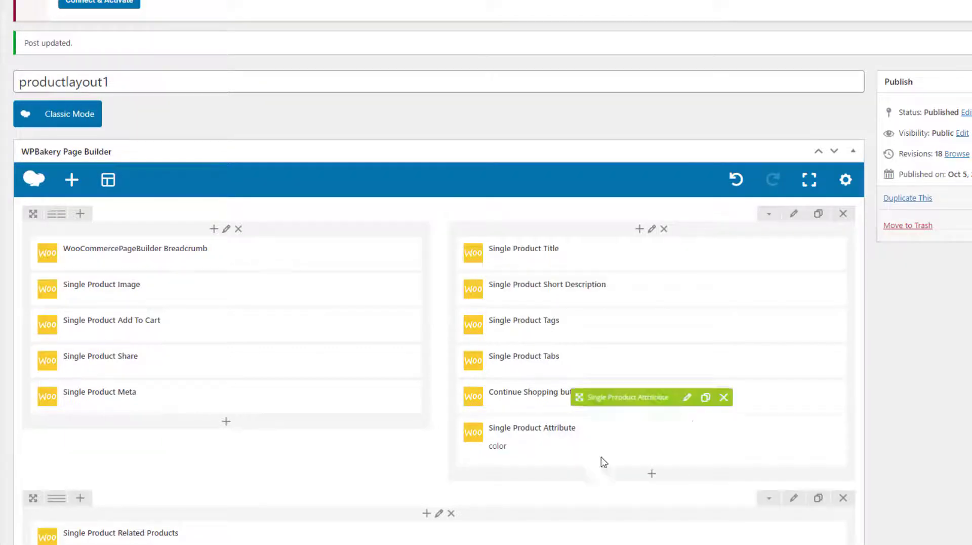
Step: Add a Product Categories element below the Single Product Attribute in the first row's right column, keeping its default settings
{"action": "left_click", "coordinate": [652, 473]}
{"action": "left_click", "coordinate": [318, 41]}
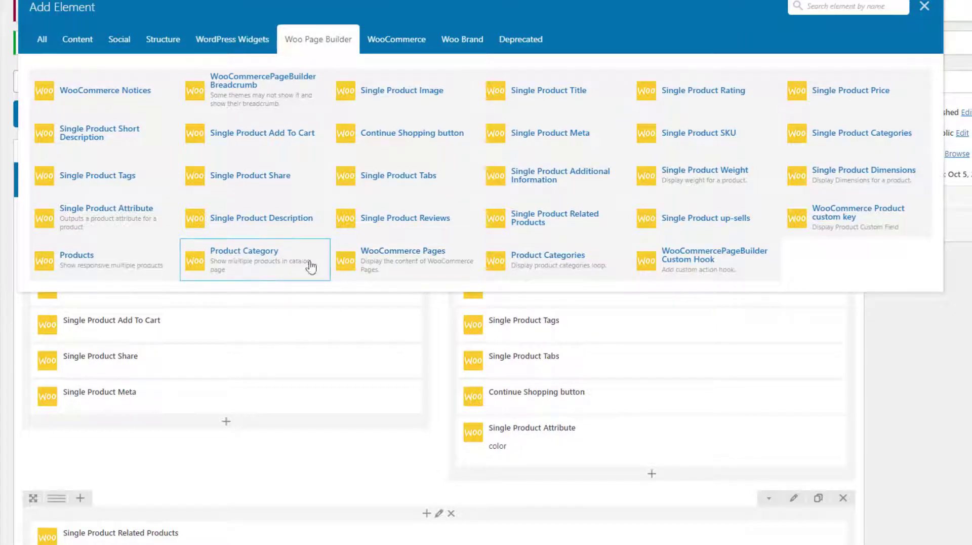
{"action": "left_click", "coordinate": [517, 263]}
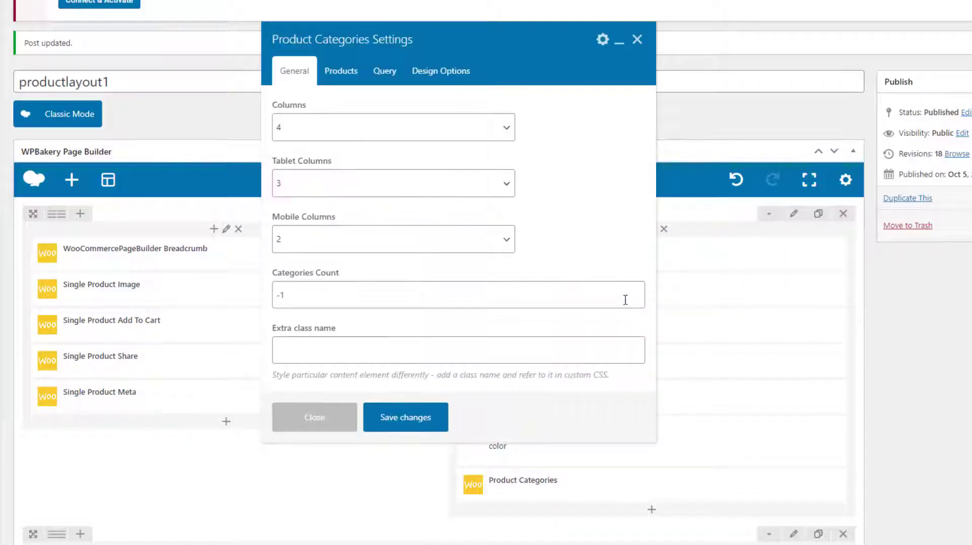
{"action": "left_click", "coordinate": [427, 418]}
Step: Add a new row above the Single Product Related Products row and move the Product Categories element into it
{"action": "scroll", "coordinate": [392, 473], "scroll_direction": "down", "scroll_amount": 2}
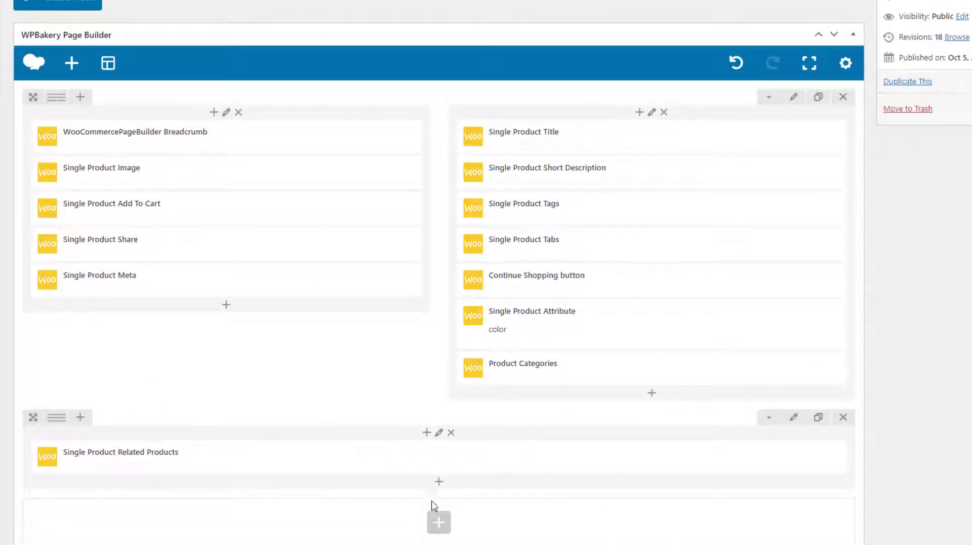
{"action": "left_click", "coordinate": [437, 522]}
{"action": "left_click", "coordinate": [238, 88]}
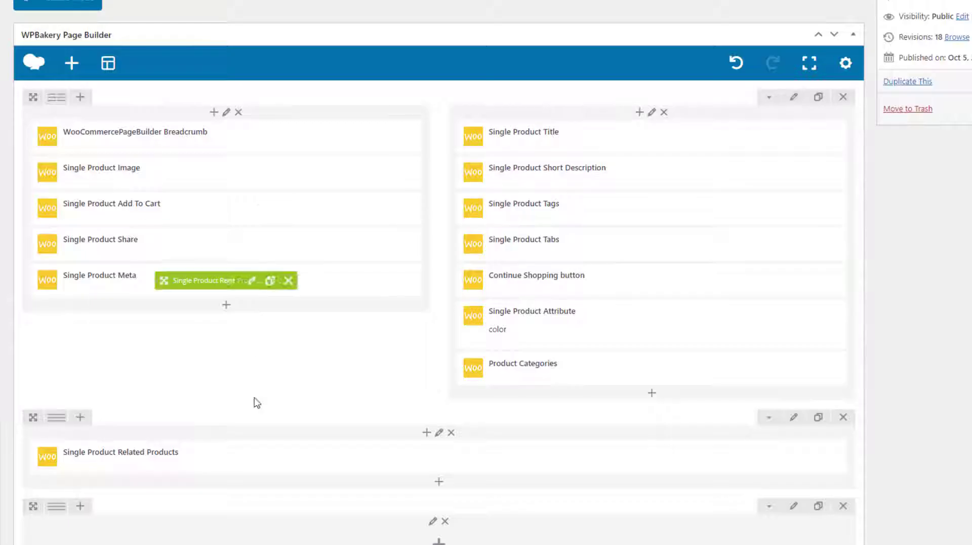
{"action": "left_click_drag", "start_coordinate": [31, 507], "coordinate": [297, 441]}
{"action": "left_click_drag", "start_coordinate": [617, 369], "coordinate": [574, 435]}
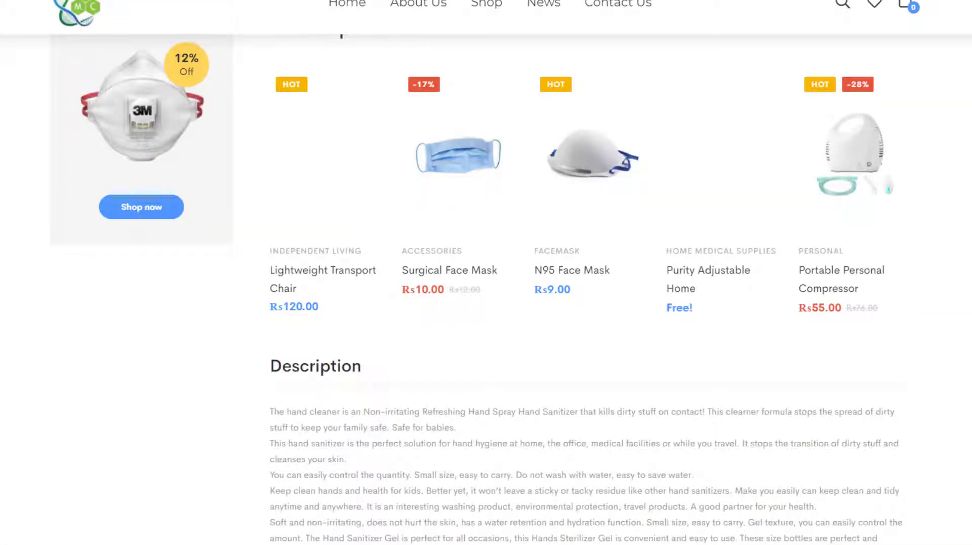
Step: Check how the product categories are laid out on the live product page
{"action": "scroll", "coordinate": [676, 149], "scroll_direction": "up", "scroll_amount": 4}
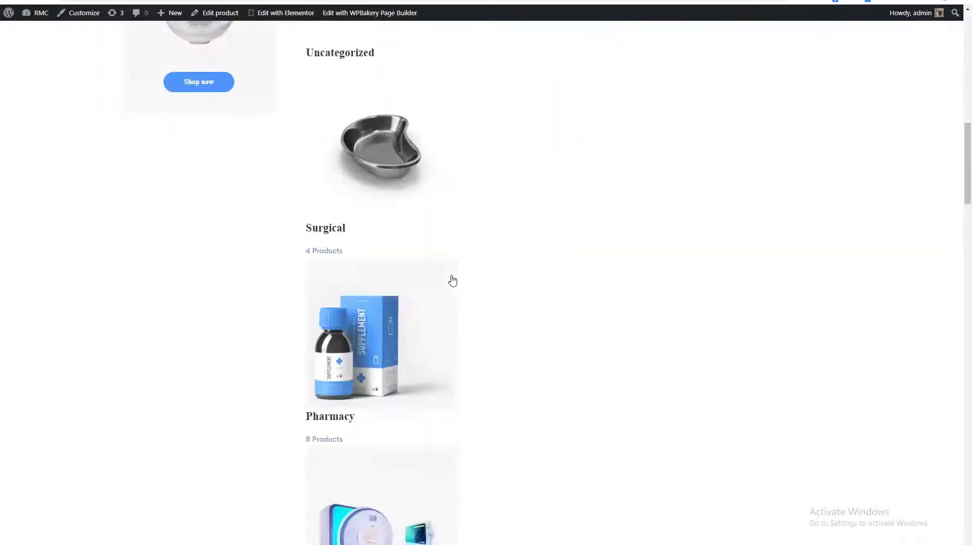
{"action": "scroll", "coordinate": [340, 318], "scroll_direction": "down", "scroll_amount": 10}
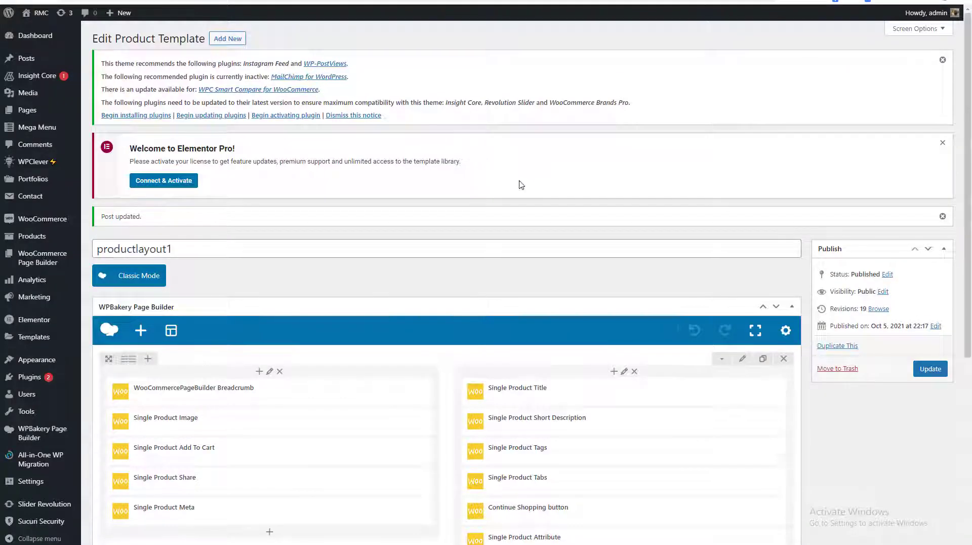
Step: Inspect the Product Categories element's general, products, query and design option settings in the template
{"action": "scroll", "coordinate": [520, 183], "scroll_direction": "down", "scroll_amount": 6}
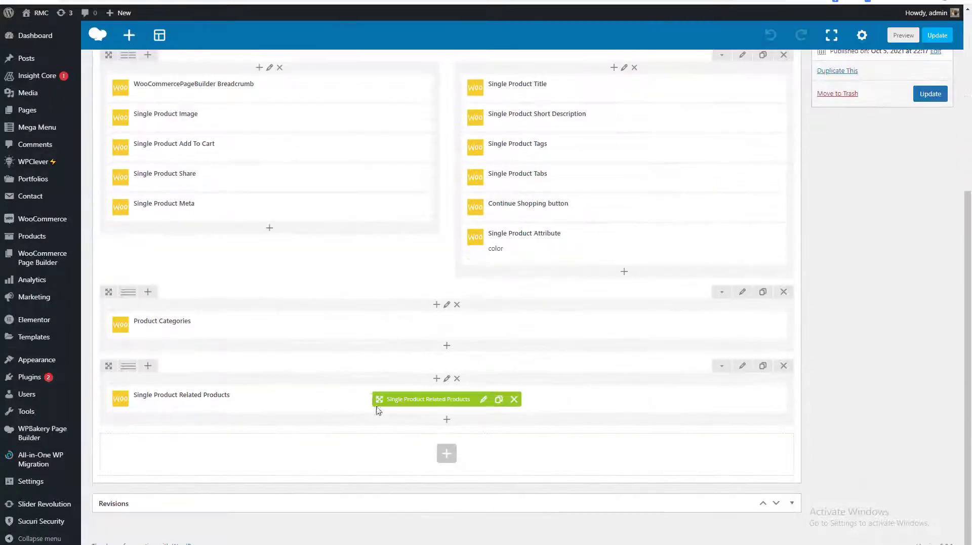
{"action": "left_click", "coordinate": [468, 324]}
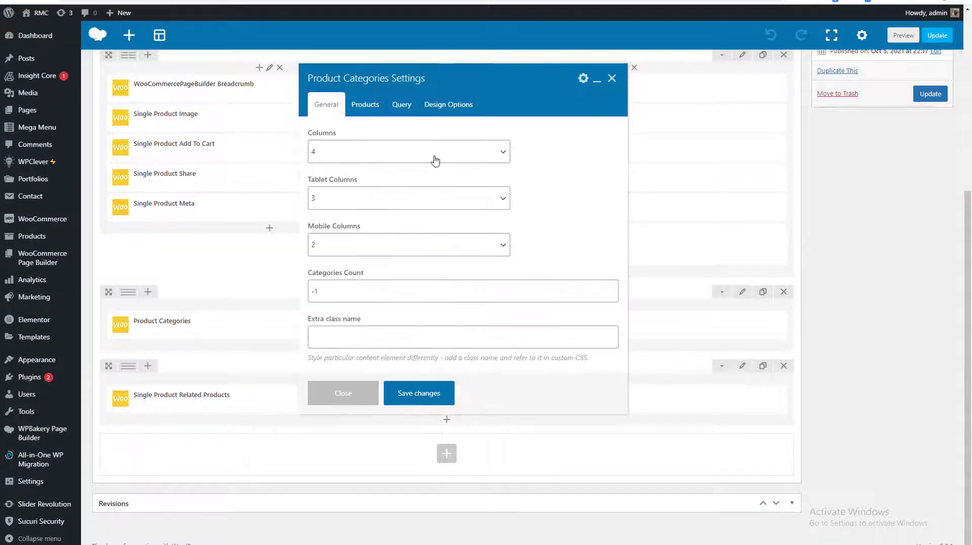
{"action": "left_click", "coordinate": [377, 160]}
{"action": "left_click", "coordinate": [382, 160]}
{"action": "left_click", "coordinate": [375, 107]}
{"action": "left_click", "coordinate": [408, 110]}
{"action": "left_click", "coordinate": [452, 107]}
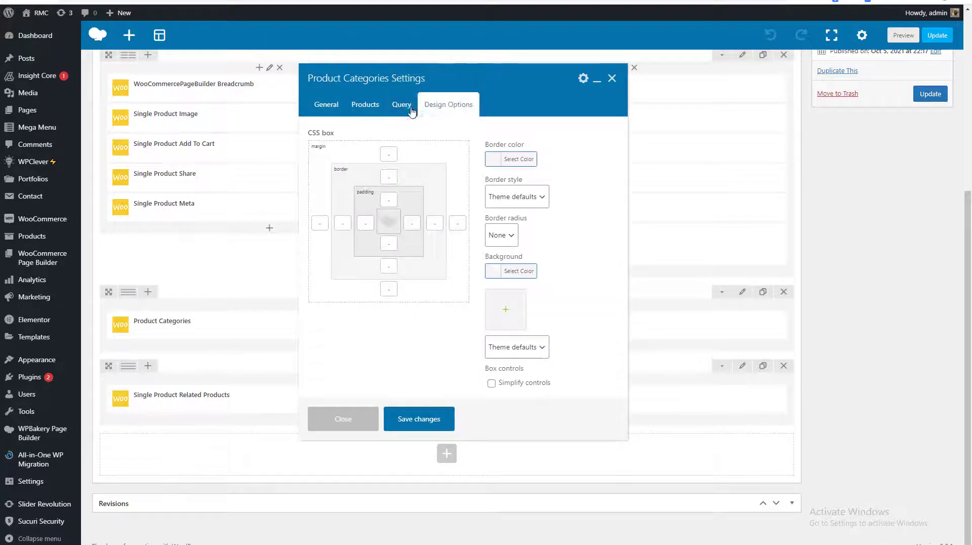
{"action": "left_click", "coordinate": [411, 108]}
{"action": "left_click", "coordinate": [375, 111]}
{"action": "left_click", "coordinate": [336, 111]}
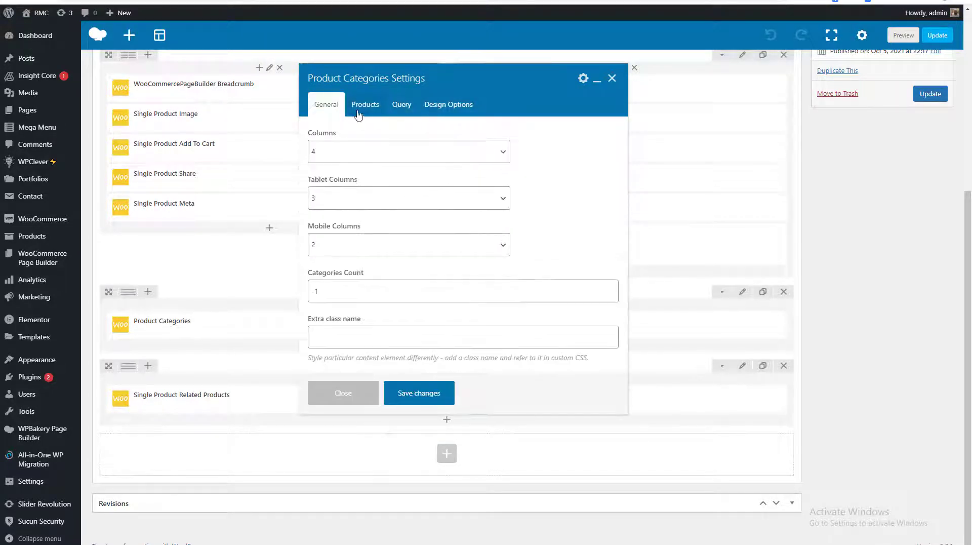
Step: Review the mobile, tablet and desktop column choices of the Product Categories element, keeping Columns at 4
{"action": "left_click", "coordinate": [342, 245]}
{"action": "left_click", "coordinate": [343, 245]}
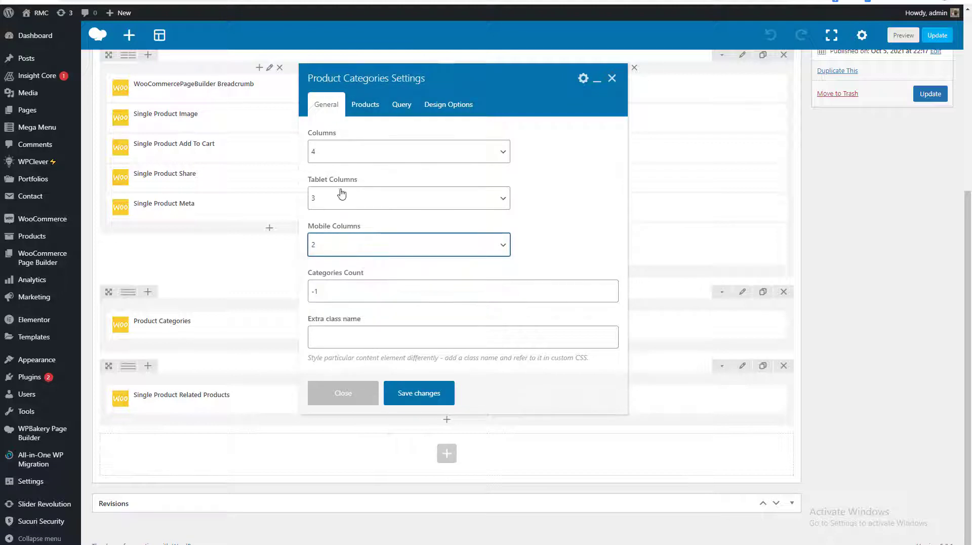
{"action": "left_click", "coordinate": [342, 194]}
{"action": "left_click", "coordinate": [343, 152]}
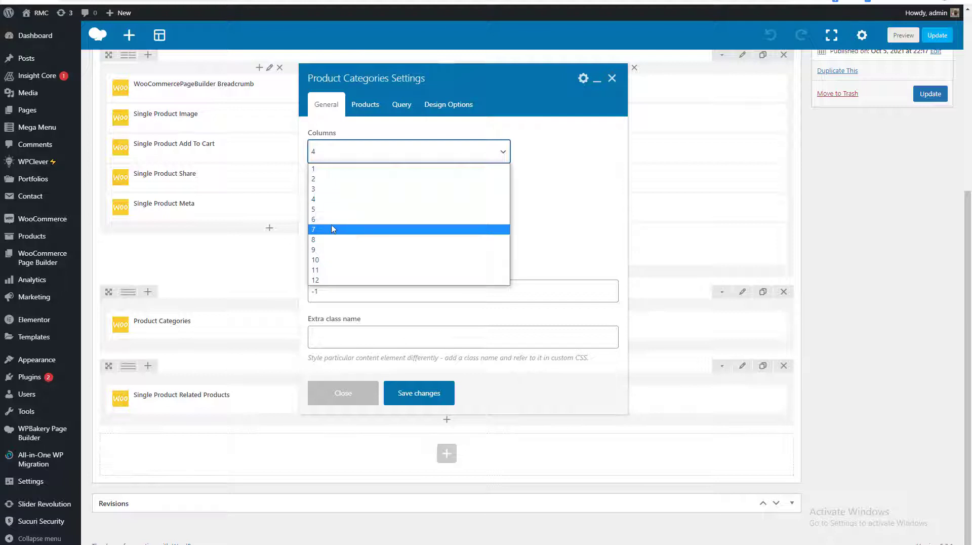
{"action": "left_click", "coordinate": [344, 200]}
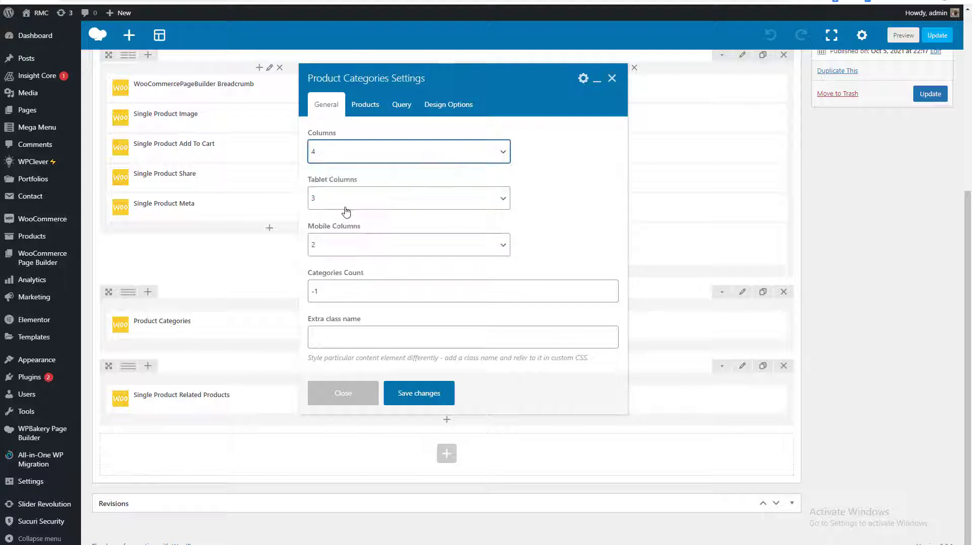
Step: Review the Product Categories element's column and row gaps, and set its query Order to ASC
{"action": "left_click", "coordinate": [377, 106]}
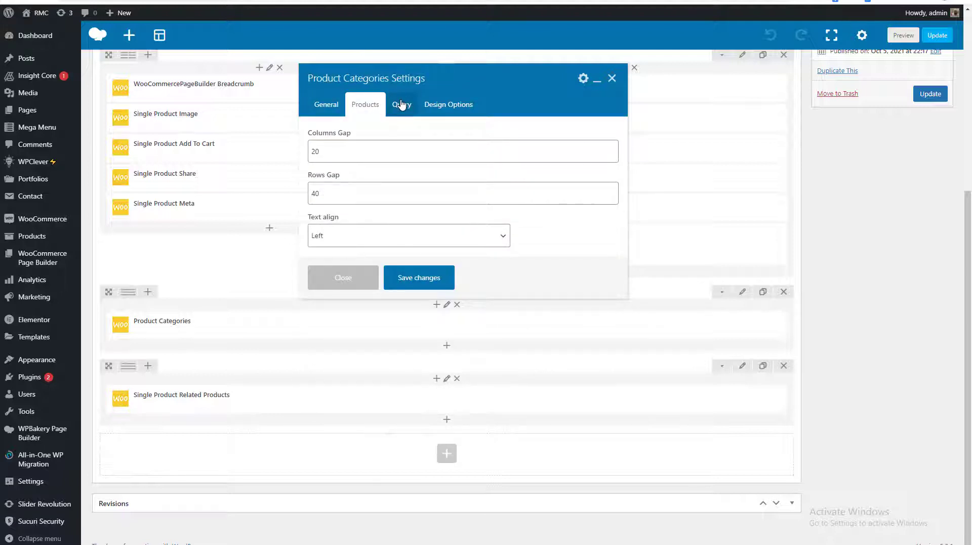
{"action": "left_click", "coordinate": [328, 187]}
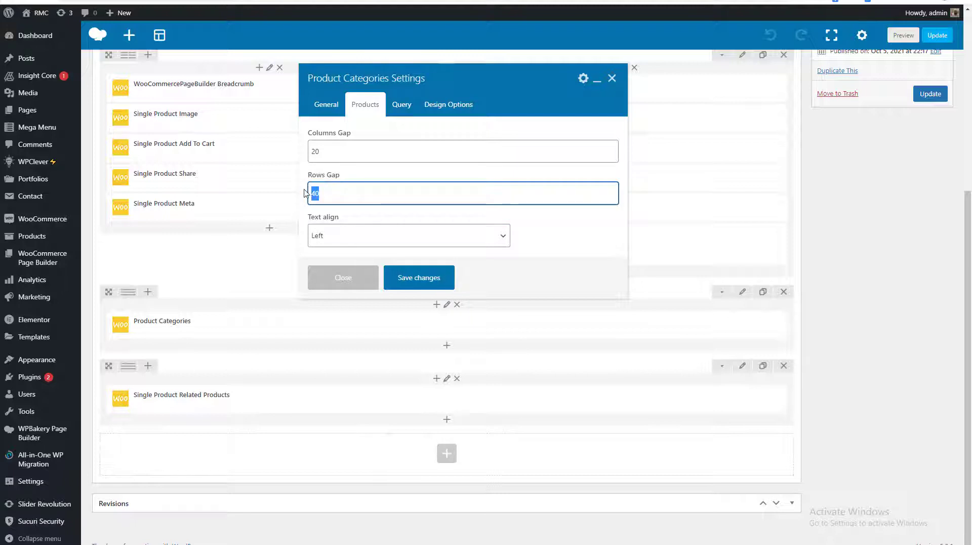
{"action": "left_click", "coordinate": [399, 106]}
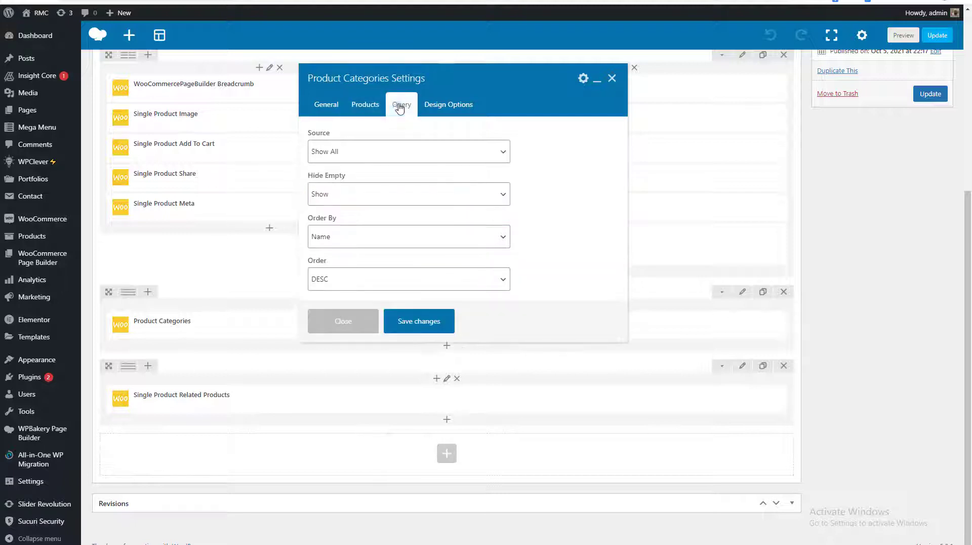
{"action": "left_click", "coordinate": [321, 286]}
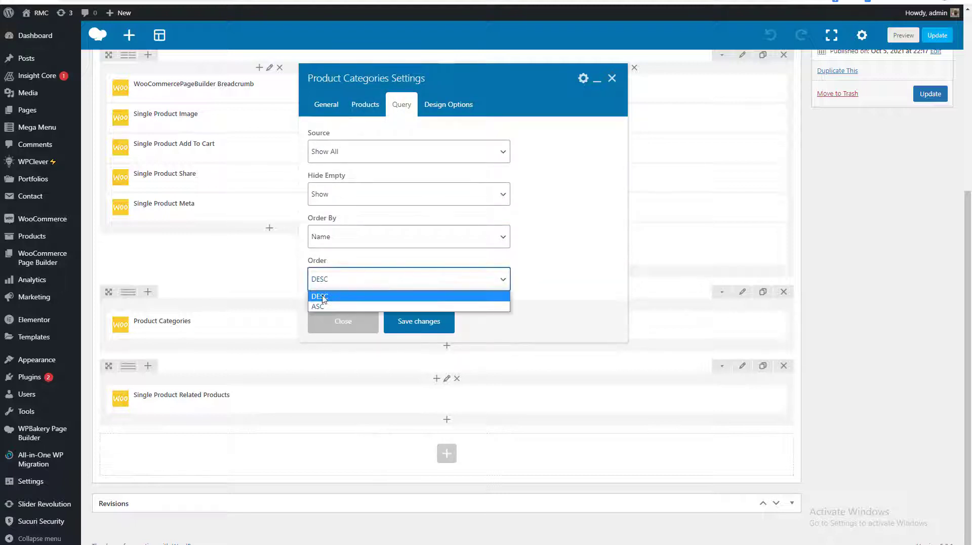
{"action": "left_click", "coordinate": [323, 303]}
Step: Set the Product Categories element's Columns to 5, save its settings and update the template
{"action": "left_click", "coordinate": [452, 107]}
{"action": "left_click", "coordinate": [326, 106]}
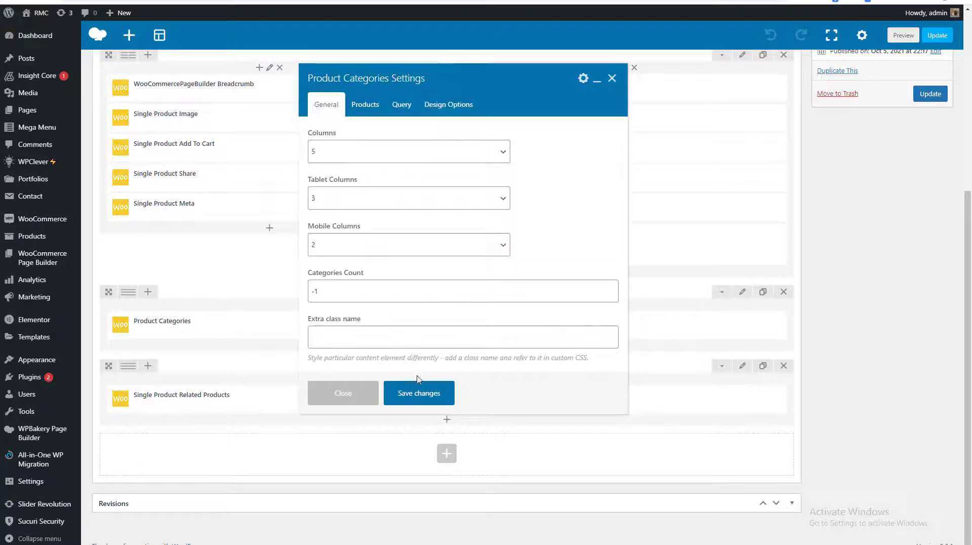
{"action": "left_click", "coordinate": [423, 393]}
{"action": "scroll", "coordinate": [824, 254], "scroll_direction": "up", "scroll_amount": 3}
{"action": "left_click", "coordinate": [930, 229]}
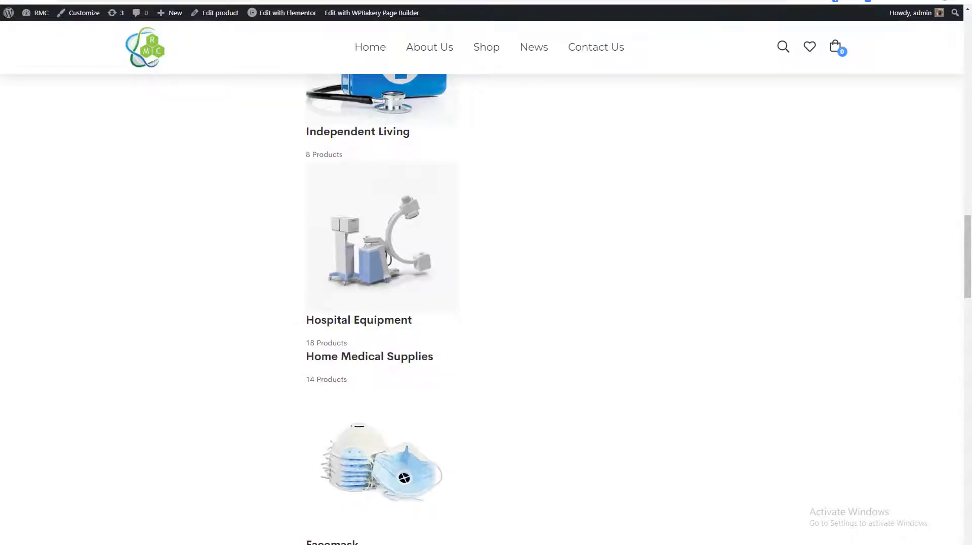
Step: Reload the live product page, check the product categories layout and view the Accessories category page
{"action": "key", "text": "F5"}
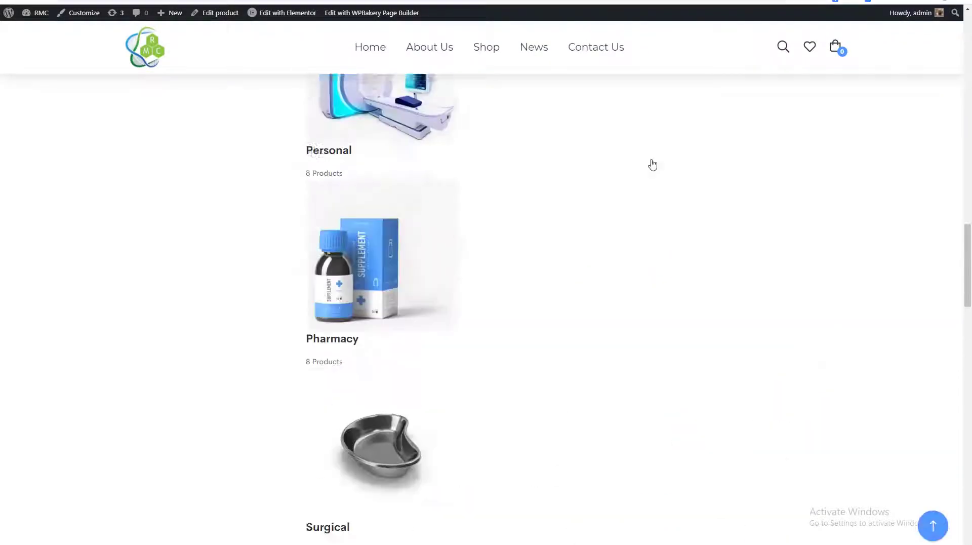
{"action": "scroll", "coordinate": [653, 165], "scroll_direction": "up", "scroll_amount": 20}
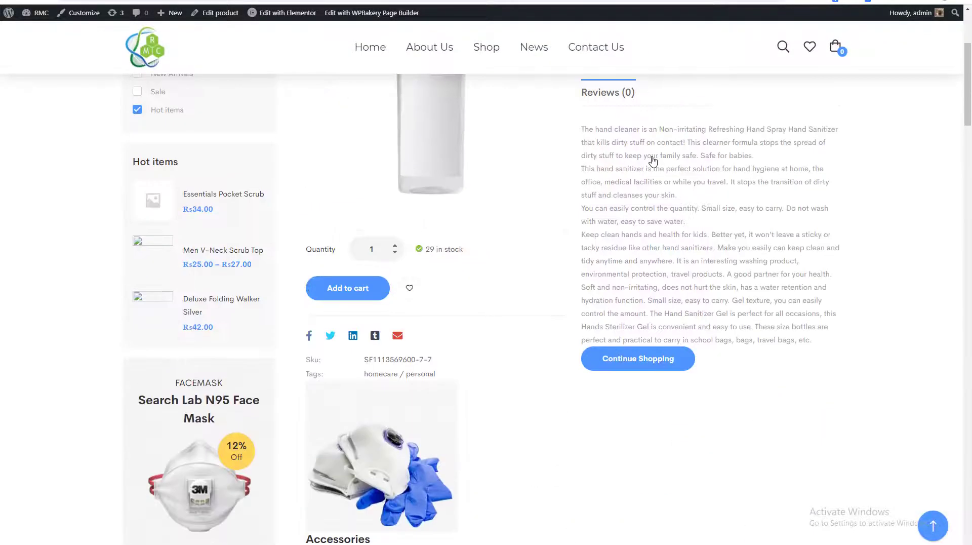
{"action": "scroll", "coordinate": [652, 155], "scroll_direction": "down", "scroll_amount": 4}
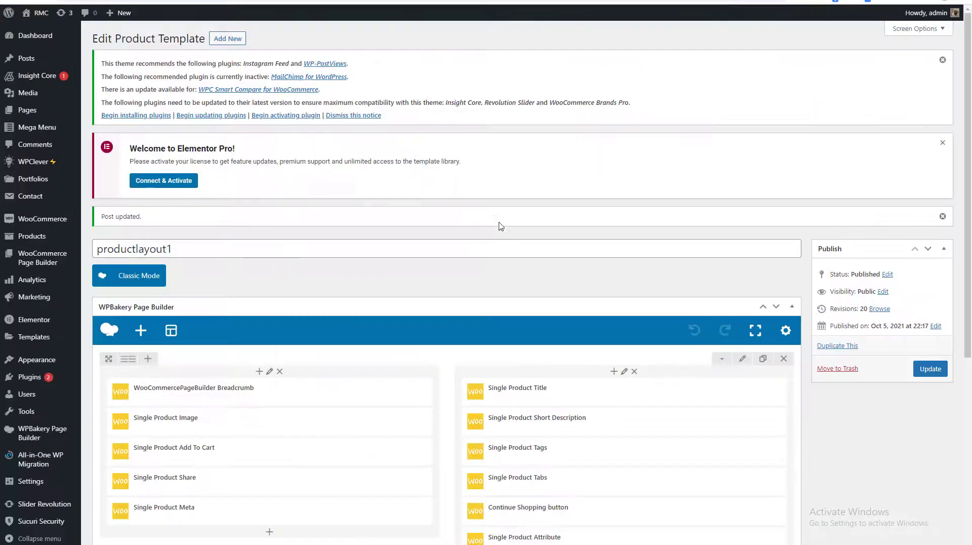
{"action": "scroll", "coordinate": [500, 227], "scroll_direction": "down", "scroll_amount": 6}
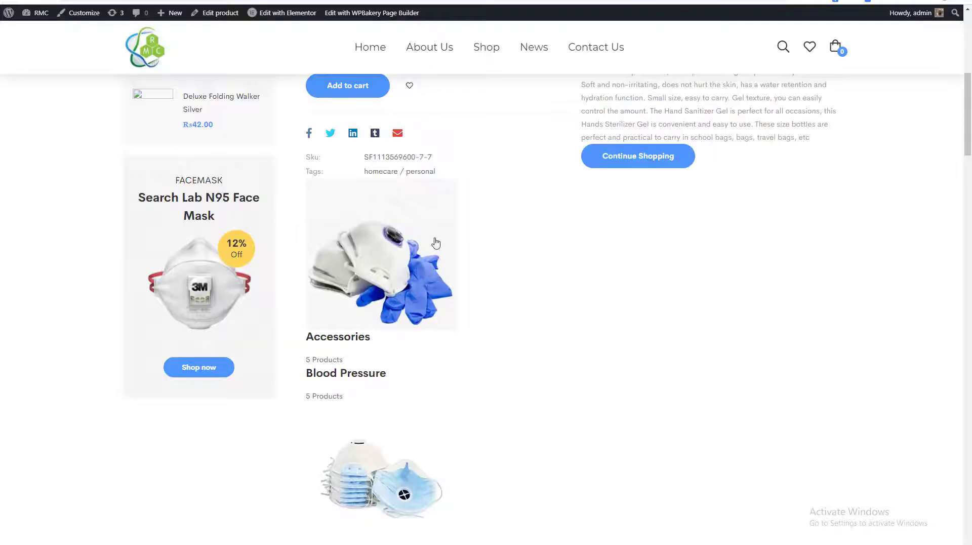
{"action": "scroll", "coordinate": [333, 220], "scroll_direction": "down", "scroll_amount": 4}
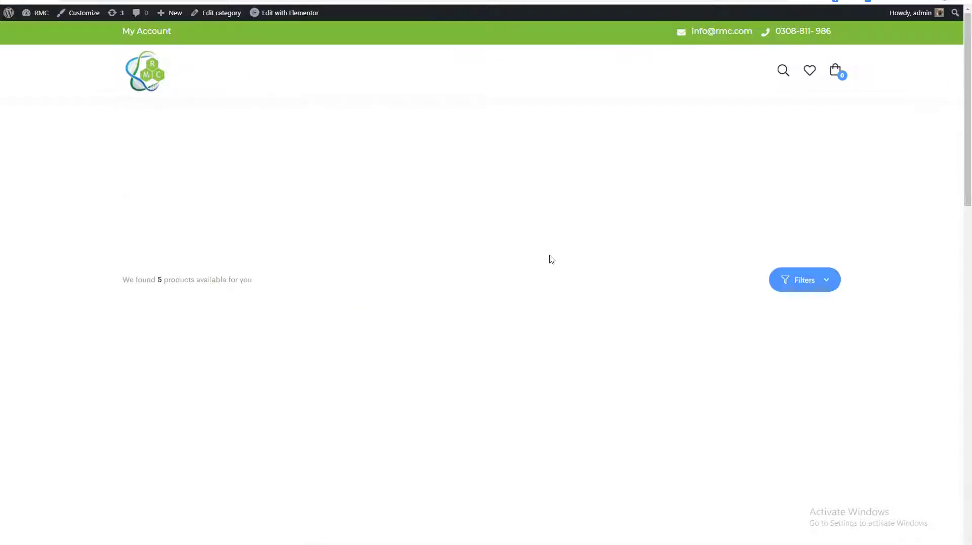
{"action": "scroll", "coordinate": [550, 257], "scroll_direction": "down", "scroll_amount": 3}
{"action": "scroll", "coordinate": [554, 256], "scroll_direction": "up", "scroll_amount": 3}
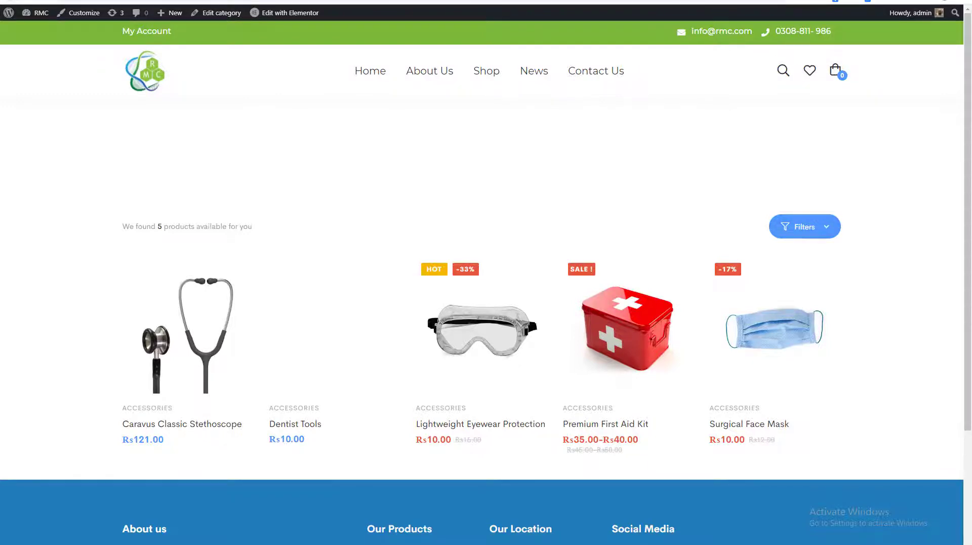
Step: Return to the template and add a WooCommerce Notices element below Single Product Meta
{"action": "key", "text": "ctrl+Tab"}
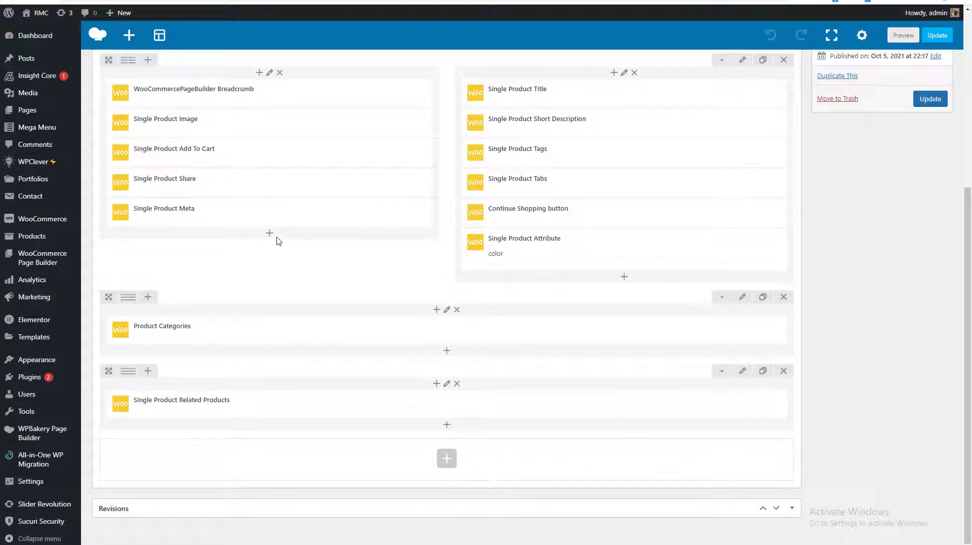
{"action": "left_click", "coordinate": [332, 136]}
{"action": "left_click", "coordinate": [338, 71]}
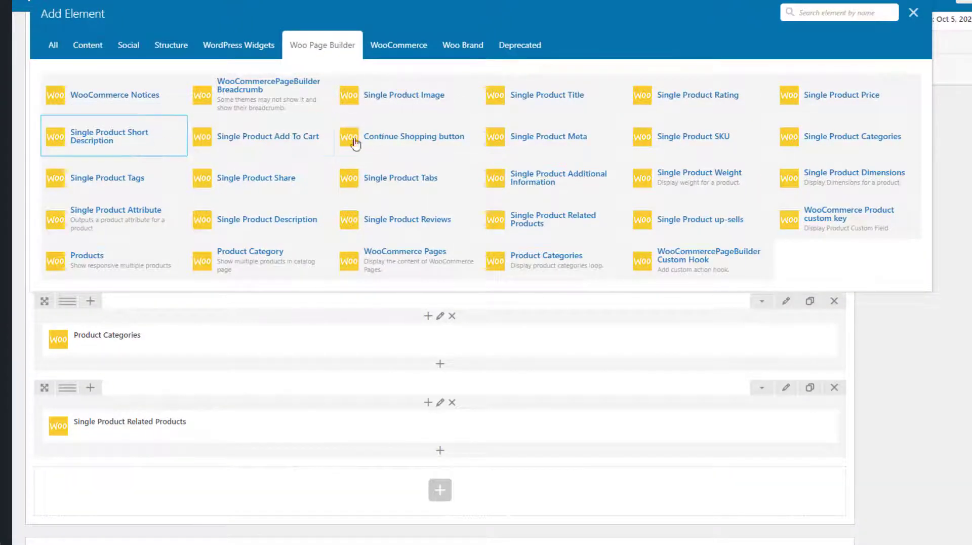
{"action": "left_click", "coordinate": [146, 98]}
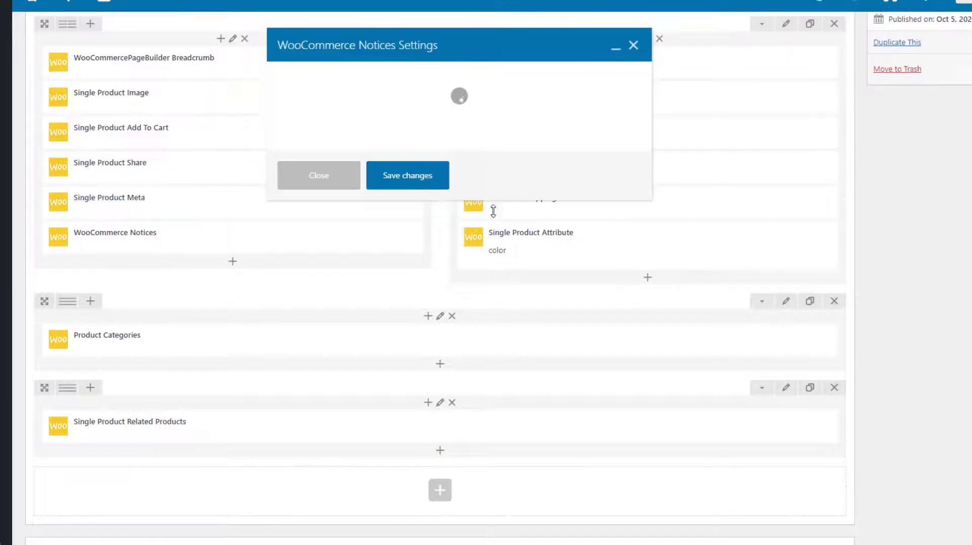
{"action": "left_click", "coordinate": [400, 215]}
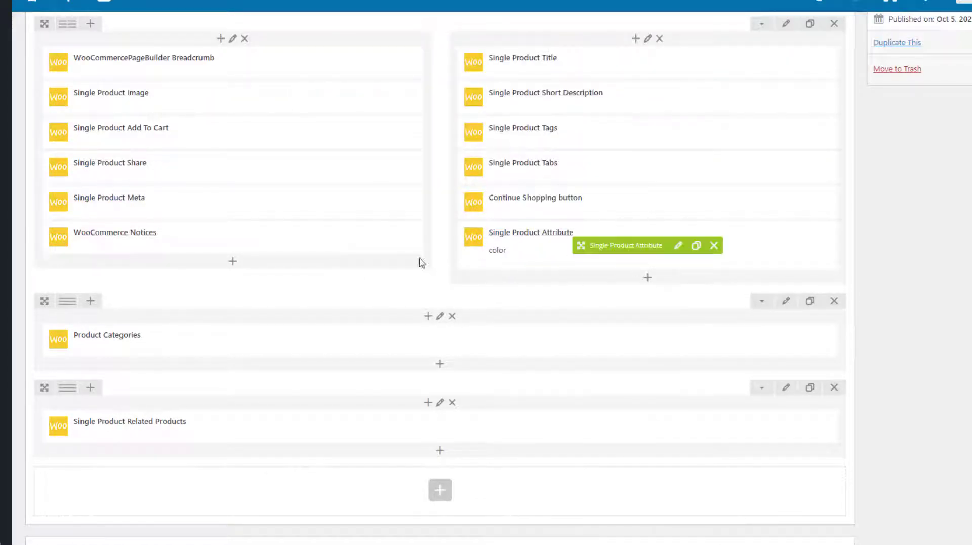
Step: Search the element library for "acc" and "my", and add a WooCommerce Pages element below WooCommerce Notices
{"action": "left_click", "coordinate": [231, 262]}
{"action": "left_click", "coordinate": [322, 44]}
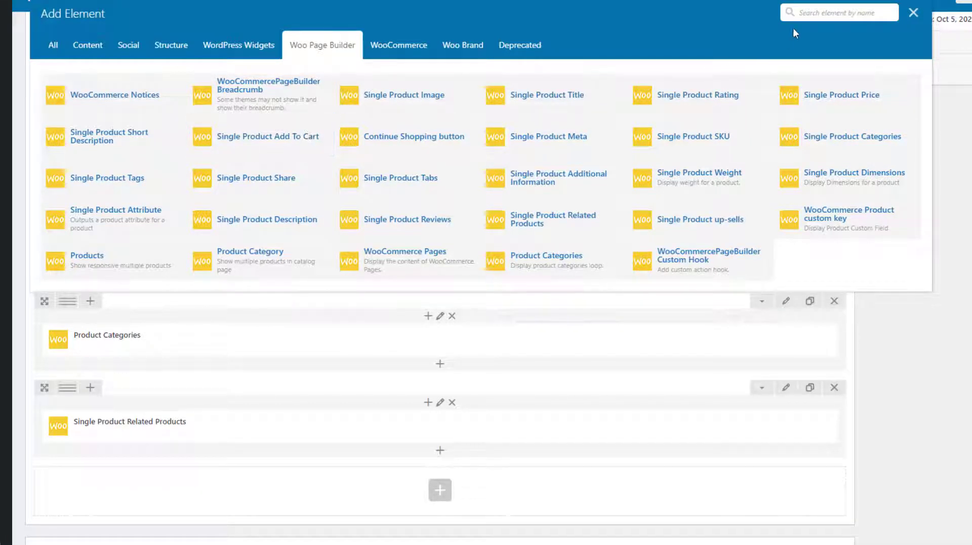
{"action": "type", "text": "acc"}
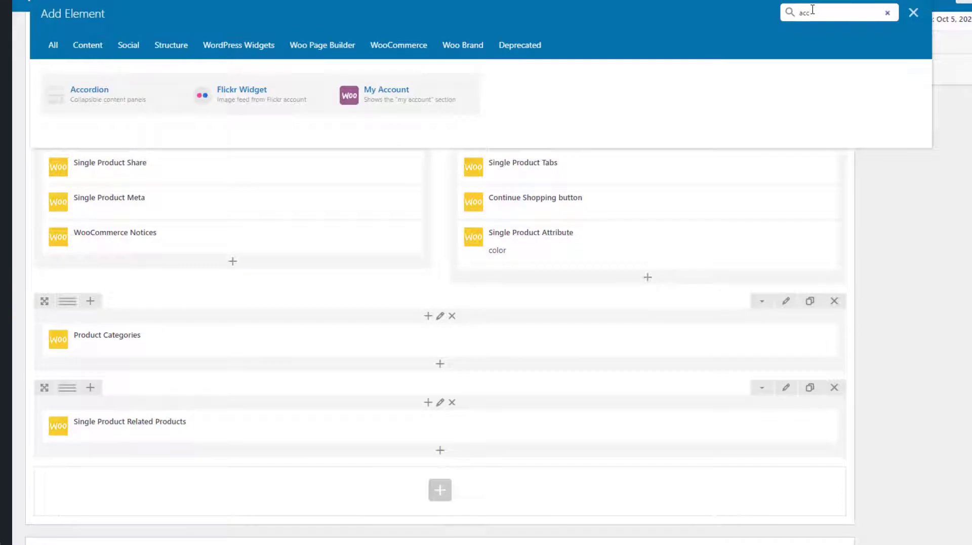
{"action": "type", "text": "my"}
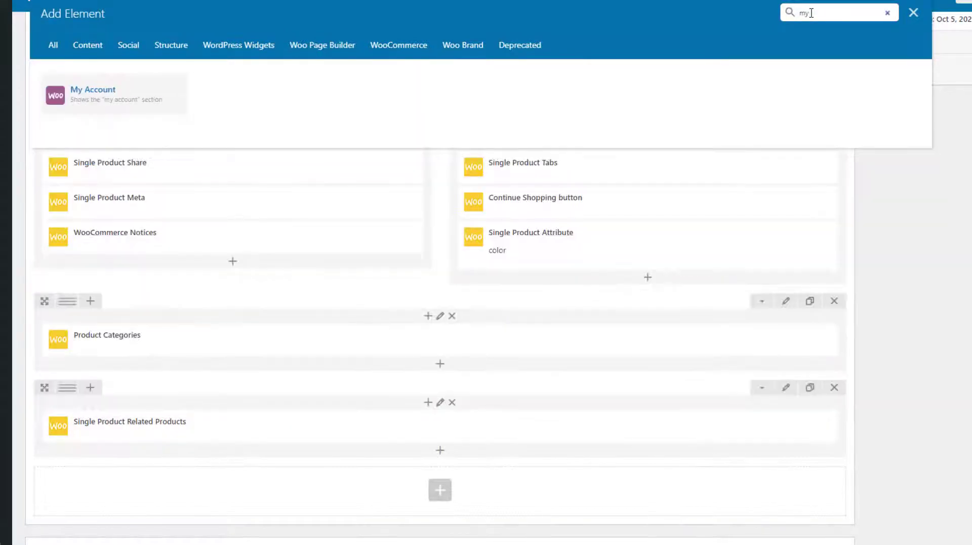
{"action": "double_click", "coordinate": [811, 12]}
{"action": "key", "text": "BackSpace"}
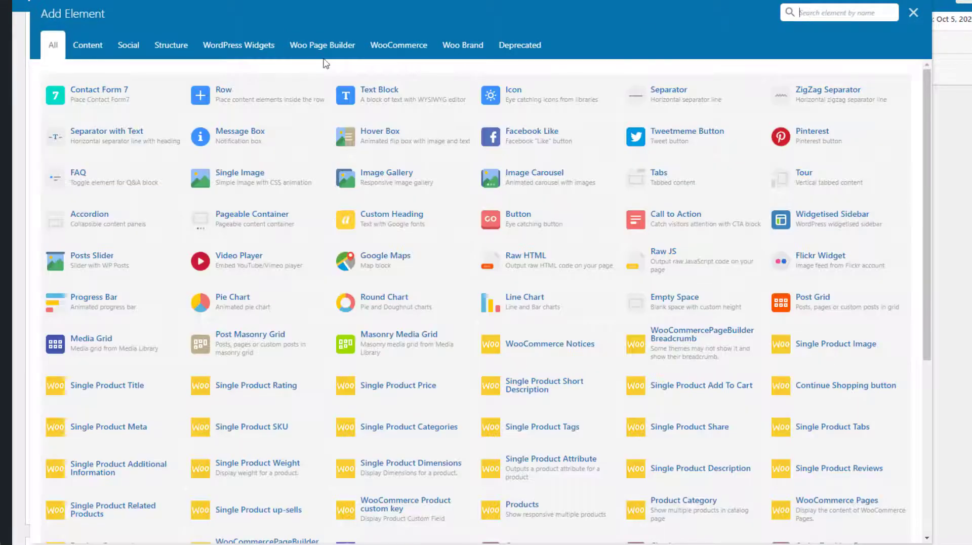
{"action": "left_click", "coordinate": [296, 45]}
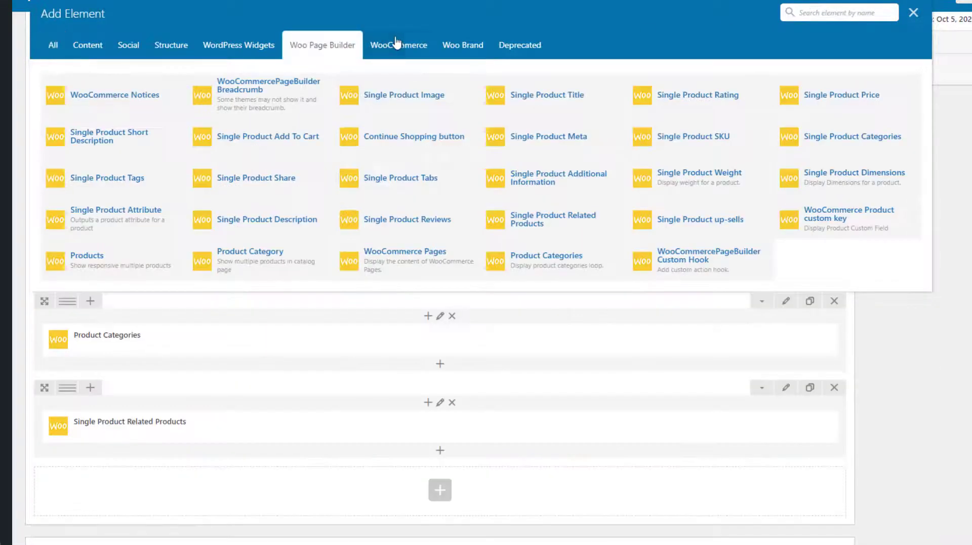
{"action": "left_click", "coordinate": [418, 275]}
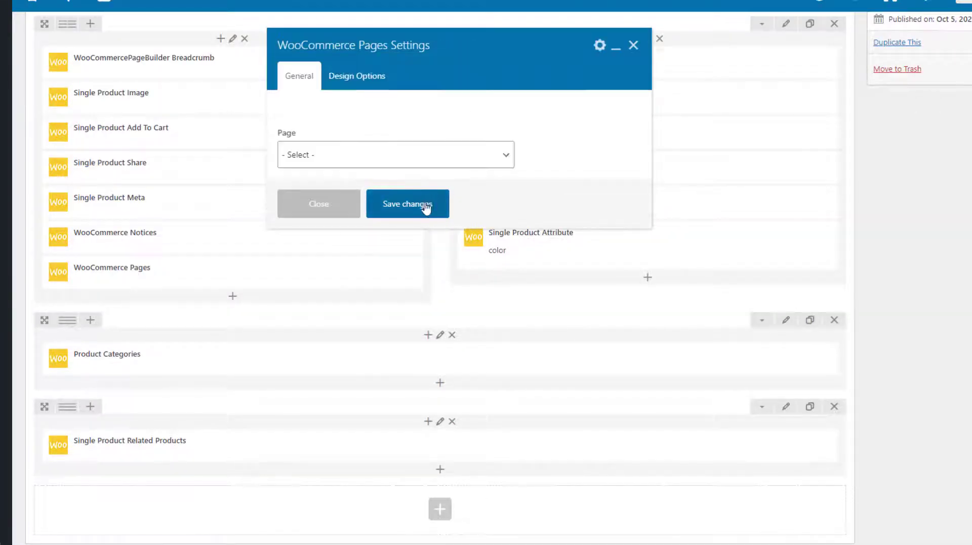
{"action": "left_click", "coordinate": [425, 207]}
Step: Add Single Product Tabs and Single Product Additional Information elements below the Single Product Attribute element
{"action": "left_click", "coordinate": [650, 277]}
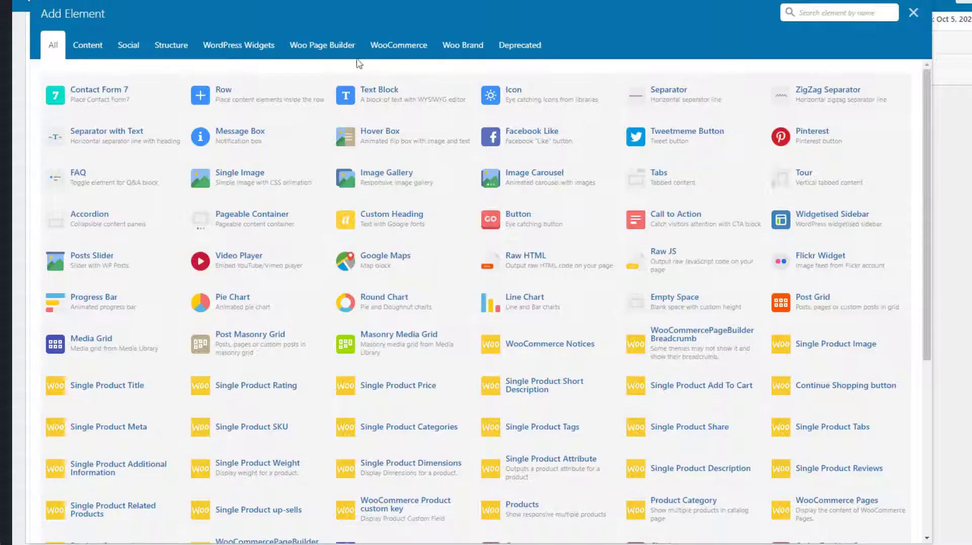
{"action": "left_click", "coordinate": [329, 51]}
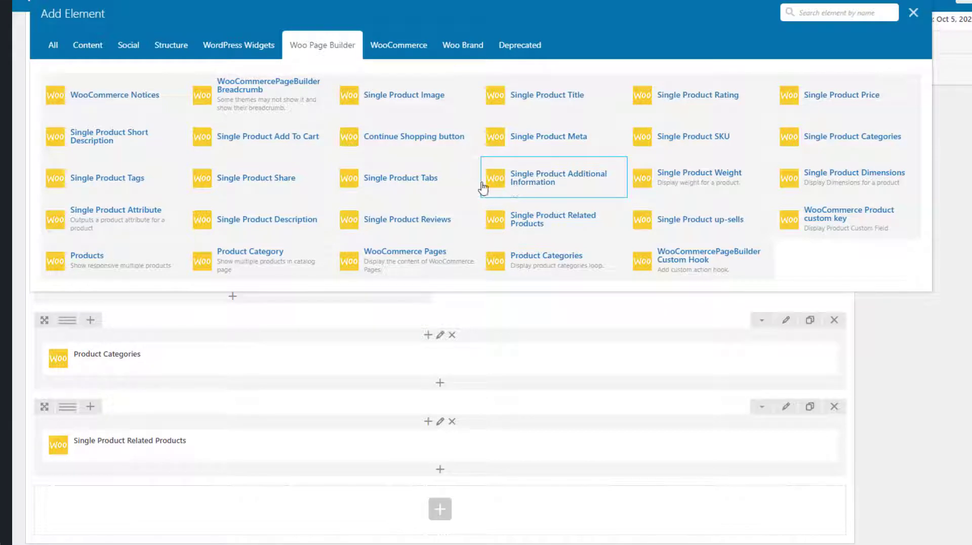
{"action": "left_click", "coordinate": [399, 182]}
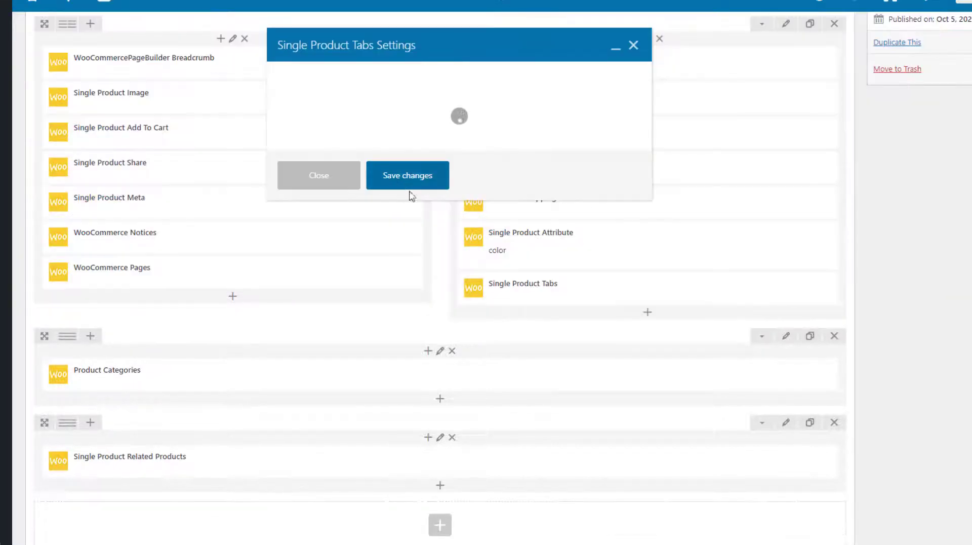
{"action": "left_click", "coordinate": [425, 201]}
{"action": "left_click", "coordinate": [646, 312]}
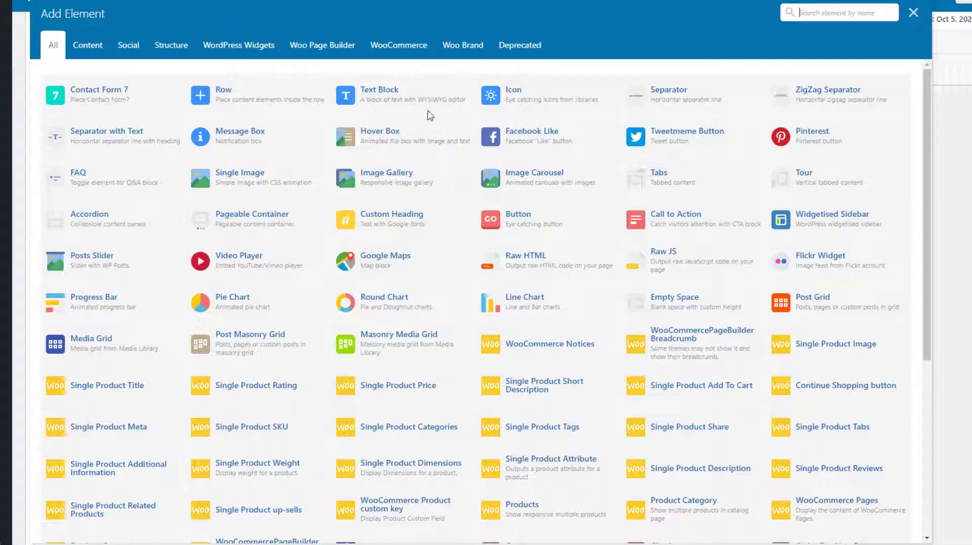
{"action": "left_click", "coordinate": [322, 41]}
{"action": "left_click", "coordinate": [542, 178]}
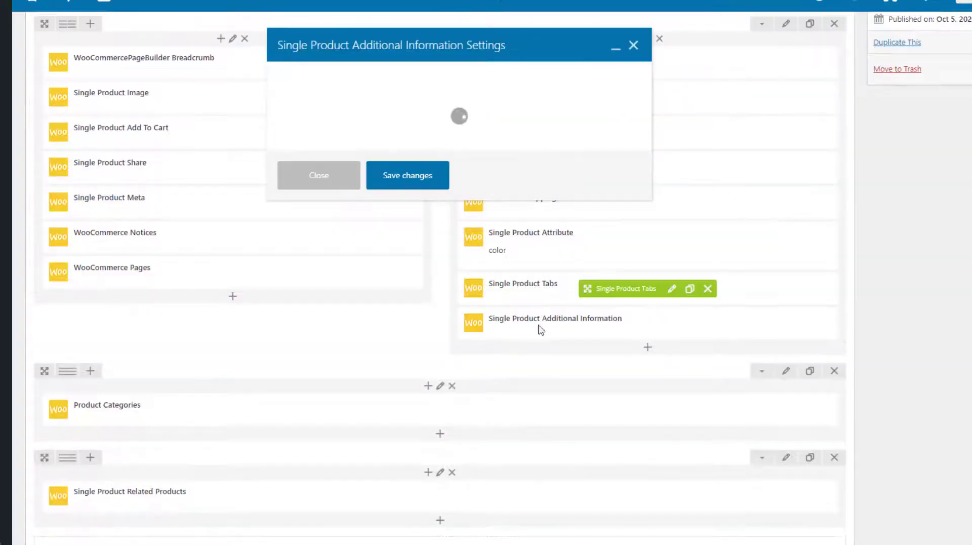
{"action": "left_click", "coordinate": [425, 202]}
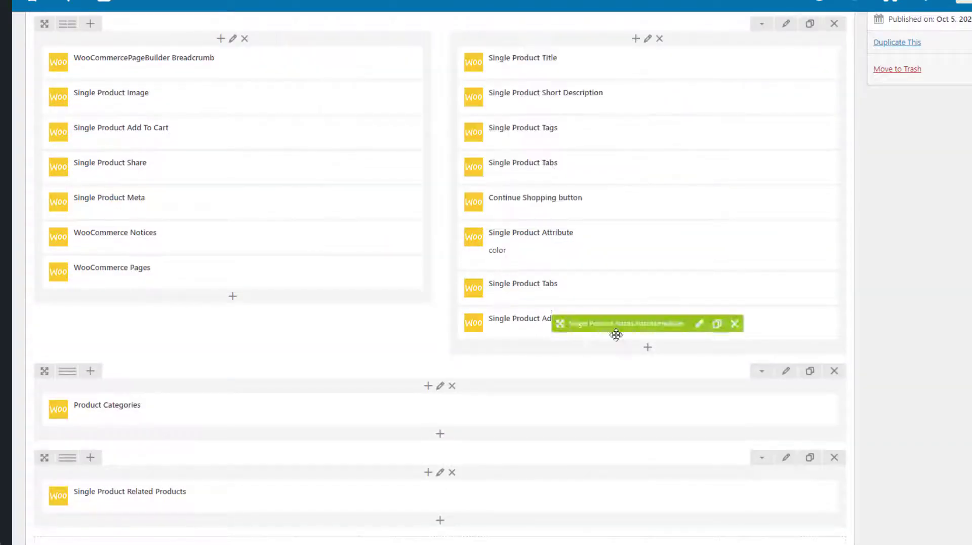
Step: Look through the WooCommerce and Woo Page Builder element collections without adding an element
{"action": "left_click", "coordinate": [234, 297]}
{"action": "left_click", "coordinate": [395, 47]}
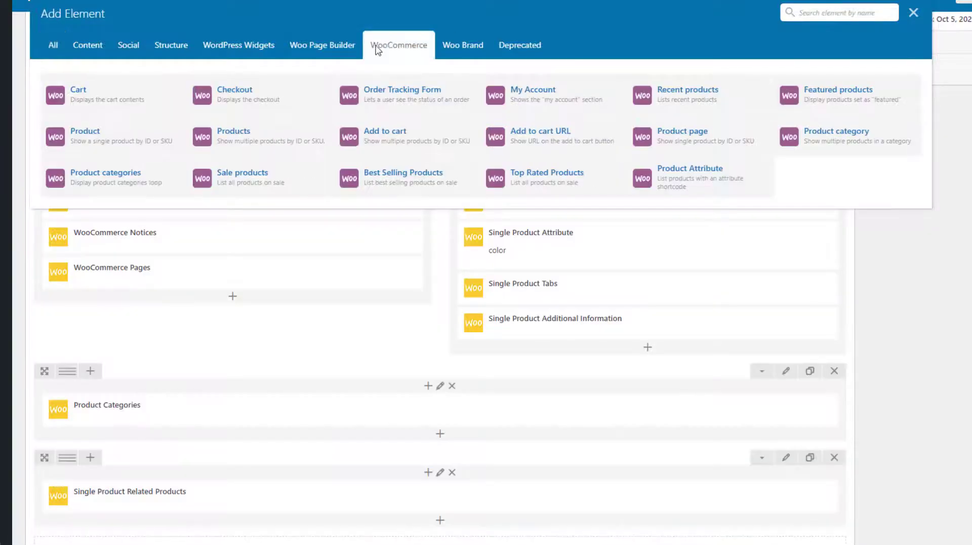
{"action": "left_click", "coordinate": [322, 45]}
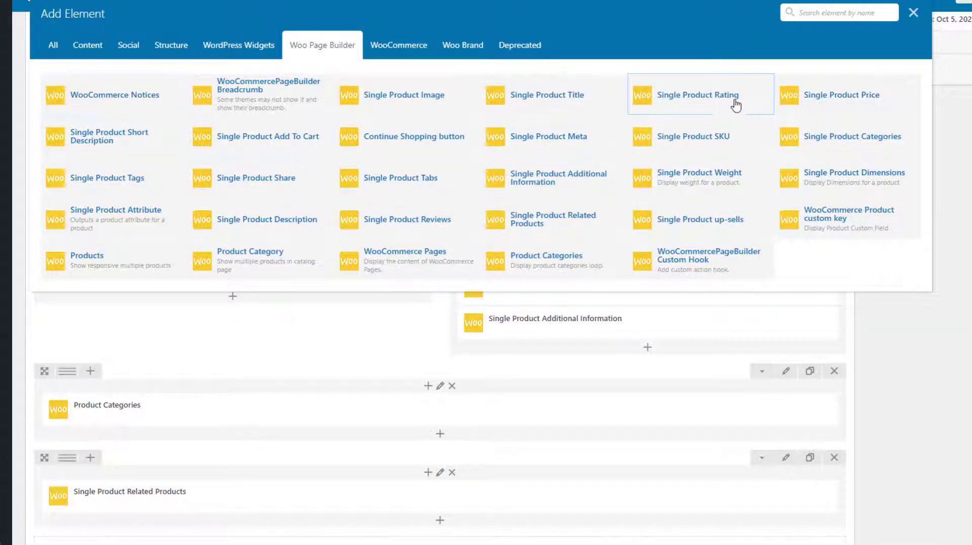
{"action": "left_click", "coordinate": [912, 13]}
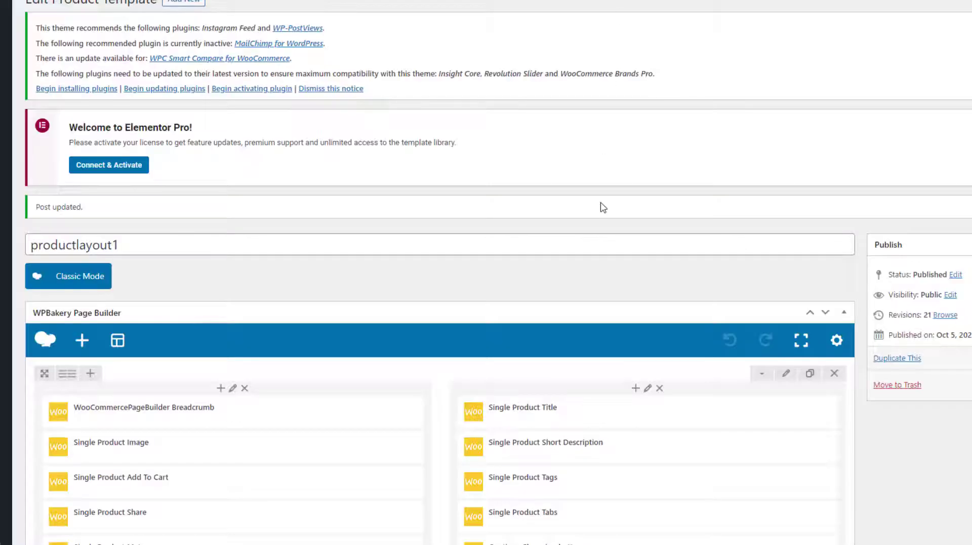
Step: Delete the row containing the Product Categories element and update the template
{"action": "scroll", "coordinate": [598, 223], "scroll_direction": "down", "scroll_amount": 6}
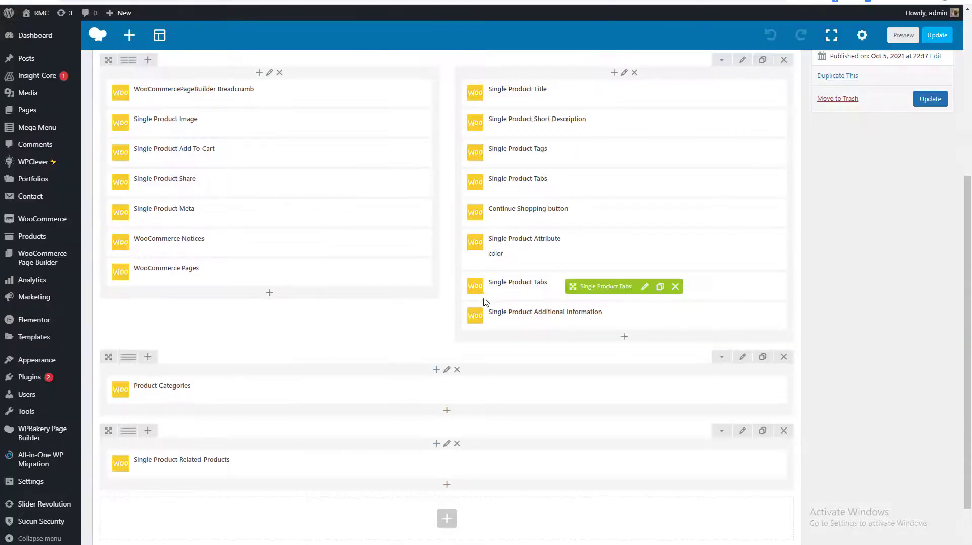
{"action": "scroll", "coordinate": [488, 299], "scroll_direction": "down", "scroll_amount": 2}
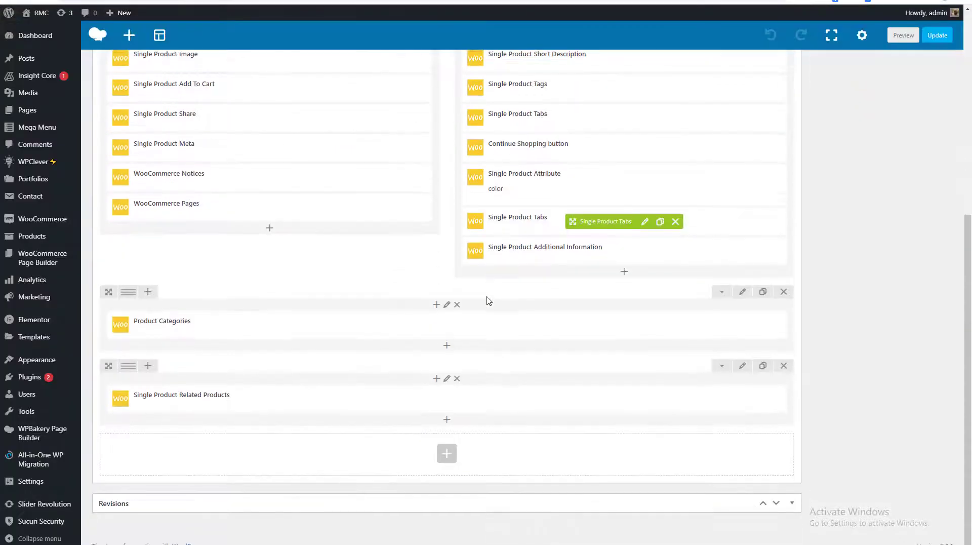
{"action": "left_click", "coordinate": [784, 291]}
{"action": "scroll", "coordinate": [803, 314], "scroll_direction": "up", "scroll_amount": 6}
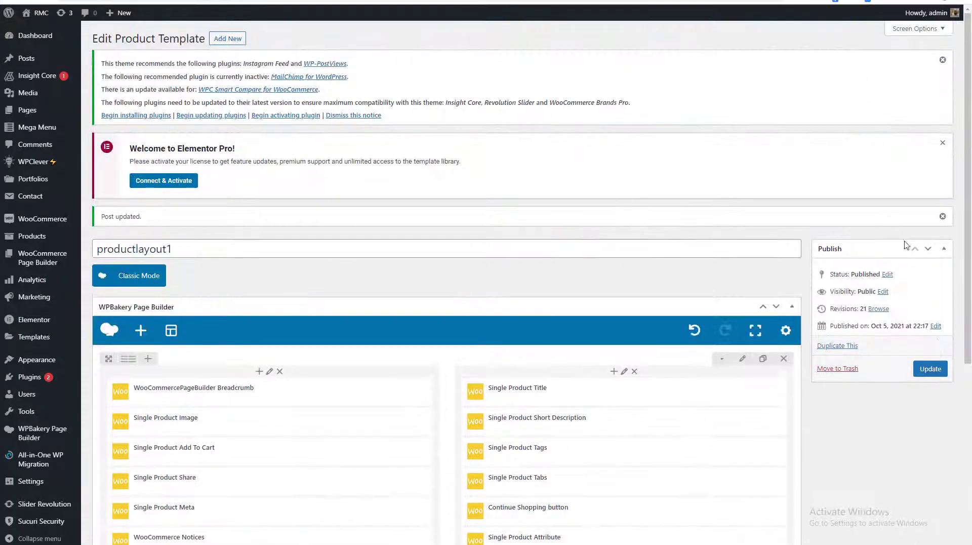
{"action": "left_click", "coordinate": [934, 368]}
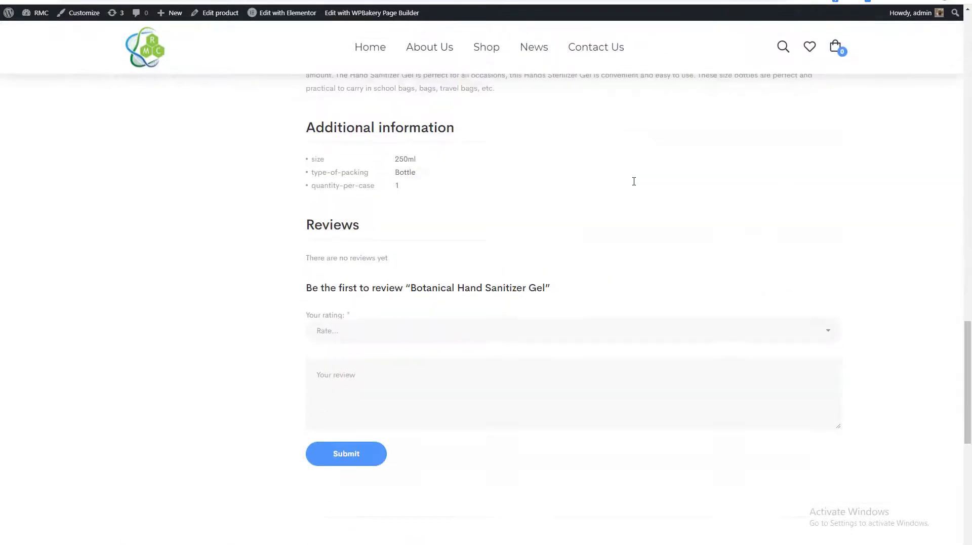
Step: Compare the live product page's tabs, additional information, reviews and related products with the elements placed in the template
{"action": "scroll", "coordinate": [634, 182], "scroll_direction": "up", "scroll_amount": 10}
{"action": "scroll", "coordinate": [634, 183], "scroll_direction": "up", "scroll_amount": 4}
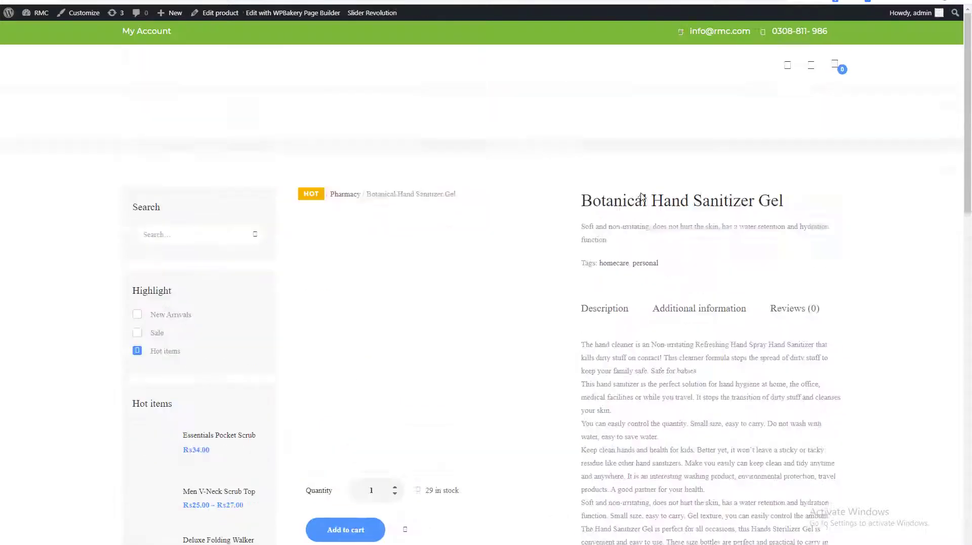
{"action": "scroll", "coordinate": [639, 193], "scroll_direction": "down", "scroll_amount": 15}
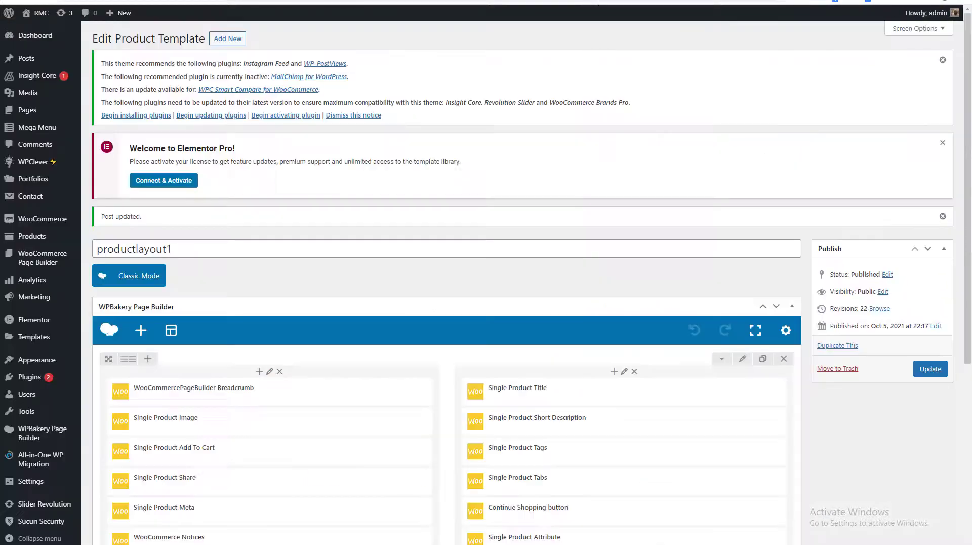
{"action": "scroll", "coordinate": [607, 194], "scroll_direction": "down", "scroll_amount": 5}
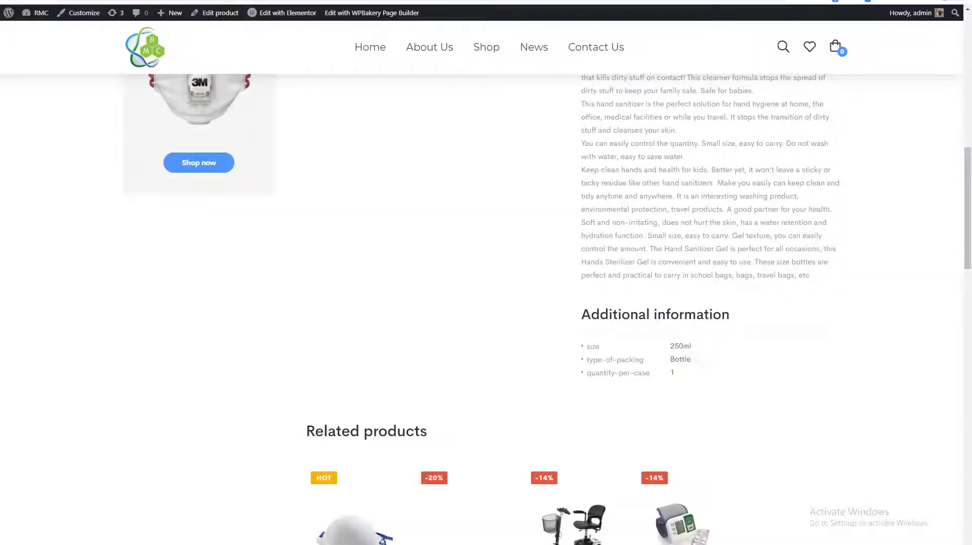
{"action": "scroll", "coordinate": [685, 212], "scroll_direction": "up", "scroll_amount": 5}
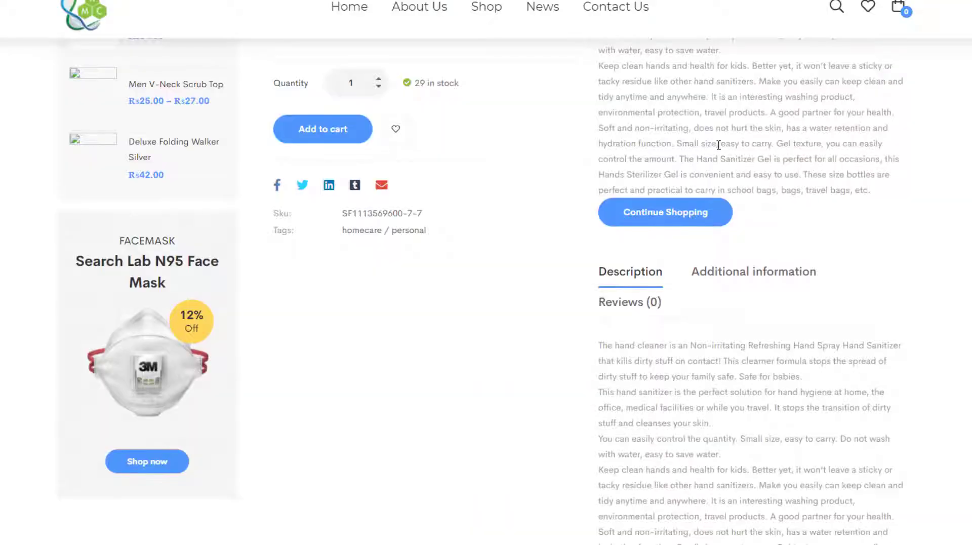
{"action": "scroll", "coordinate": [718, 145], "scroll_direction": "down", "scroll_amount": 8}
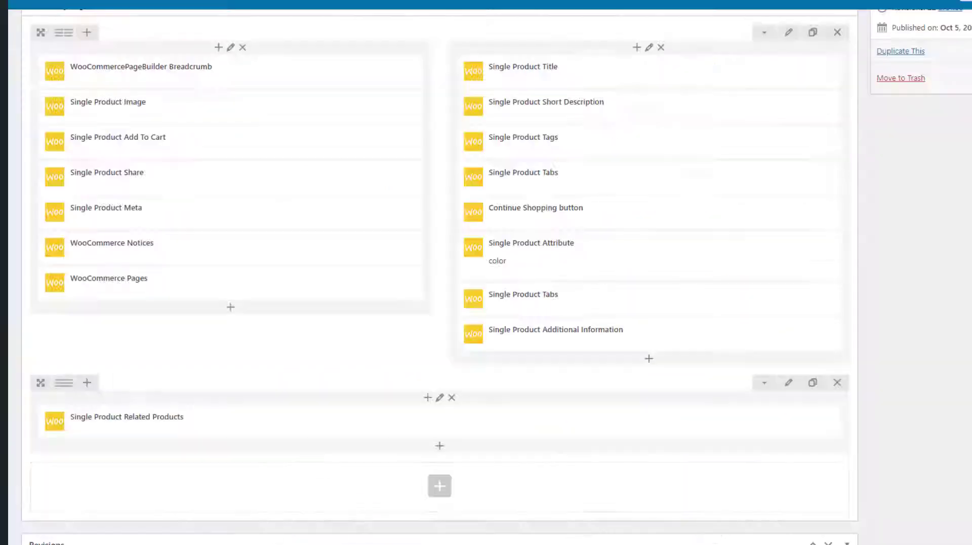
{"action": "left_click_drag", "start_coordinate": [590, 107], "coordinate": [590, 211]}
{"action": "scroll", "coordinate": [559, 188], "scroll_direction": "up", "scroll_amount": 10}
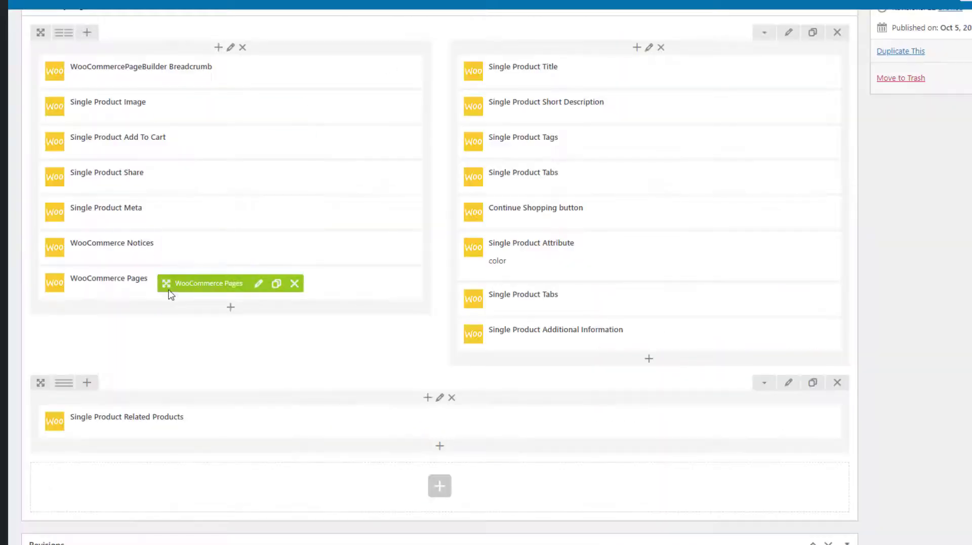
Step: Examine the WooCommerce Notices element's settings and leave them as they are
{"action": "mouse_move", "coordinate": [217, 245]}
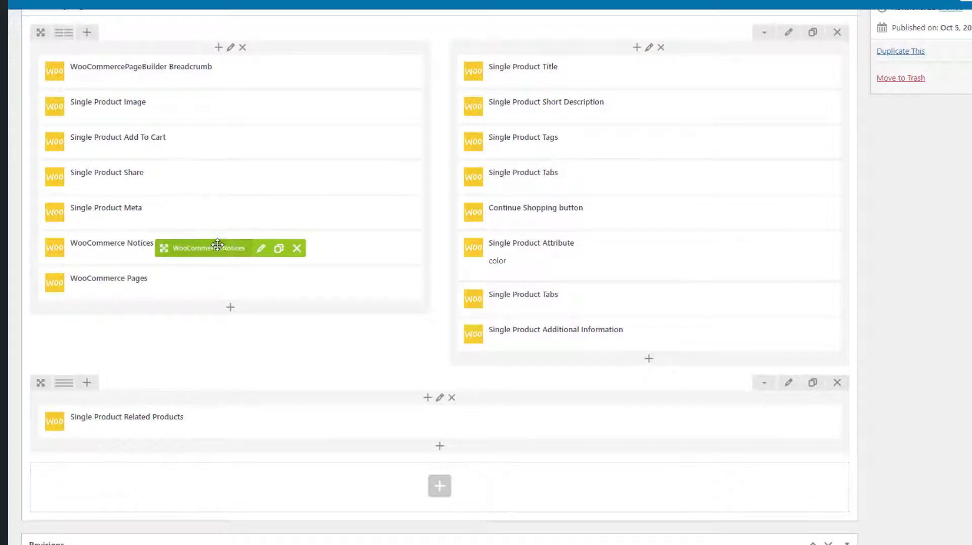
{"action": "left_click", "coordinate": [261, 248]}
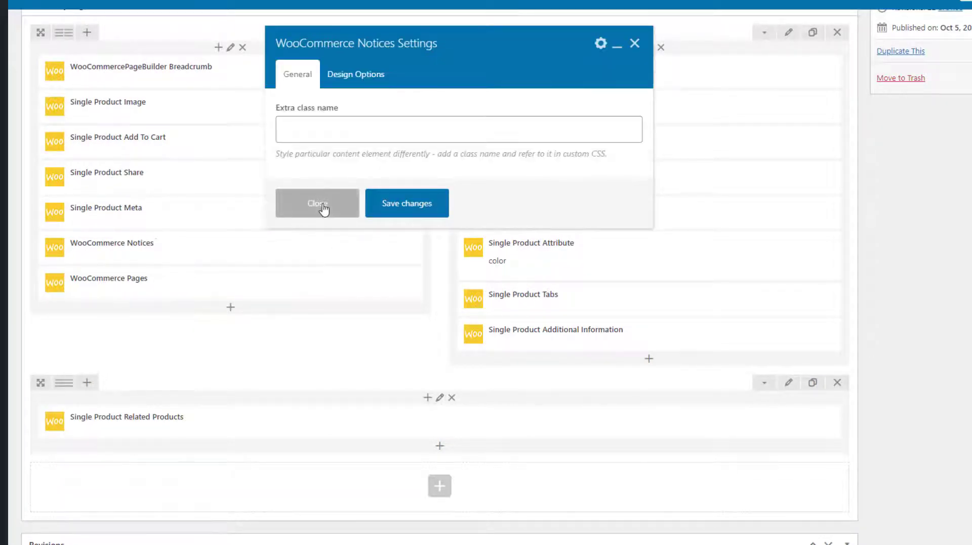
{"action": "left_click", "coordinate": [324, 208]}
Step: Set the WooCommerce Pages element to show the customer account page and save its settings
{"action": "left_click", "coordinate": [257, 284]}
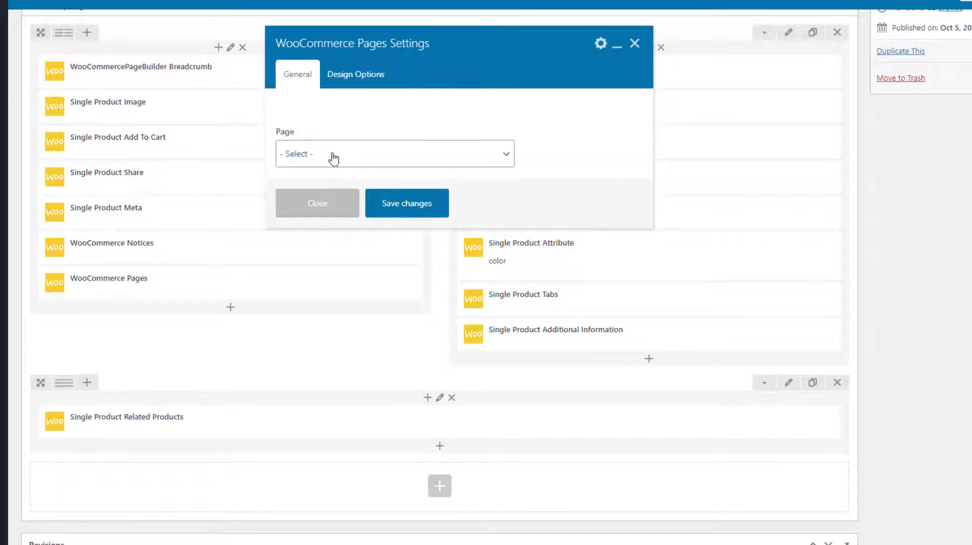
{"action": "left_click", "coordinate": [332, 158]}
{"action": "left_click", "coordinate": [303, 233]}
{"action": "left_click", "coordinate": [408, 202]}
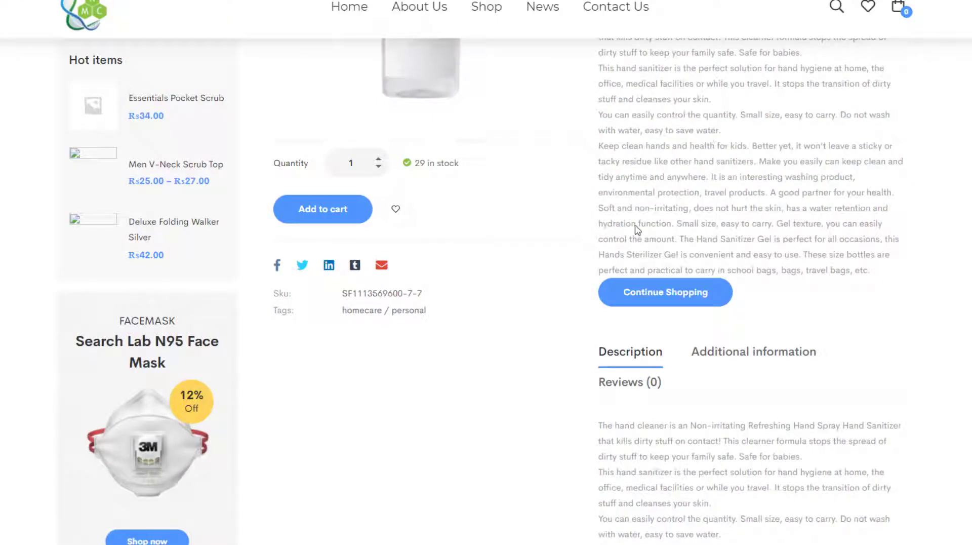
Step: Examine the account section below the product meta on the live product page
{"action": "scroll", "coordinate": [647, 235], "scroll_direction": "down", "scroll_amount": 5}
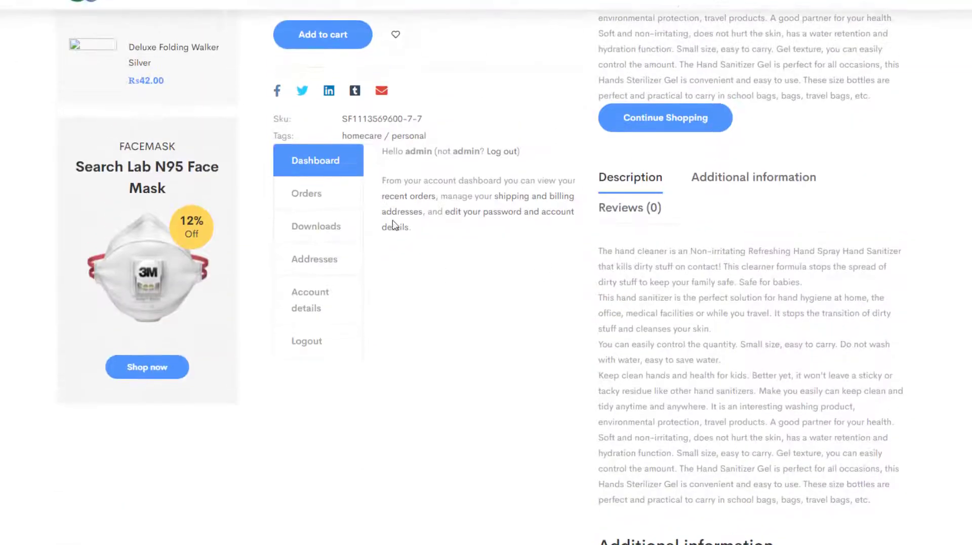
{"action": "scroll", "coordinate": [435, 263], "scroll_direction": "up", "scroll_amount": 6}
{"action": "scroll", "coordinate": [411, 308], "scroll_direction": "down", "scroll_amount": 3}
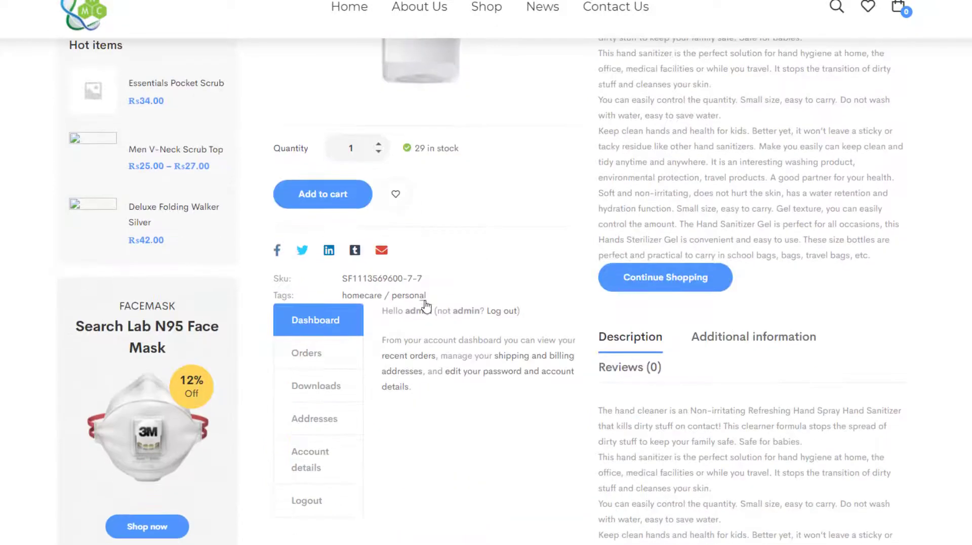
Step: Log out from the account section and examine the product page's login form as a logged-out visitor
{"action": "left_click", "coordinate": [308, 501]}
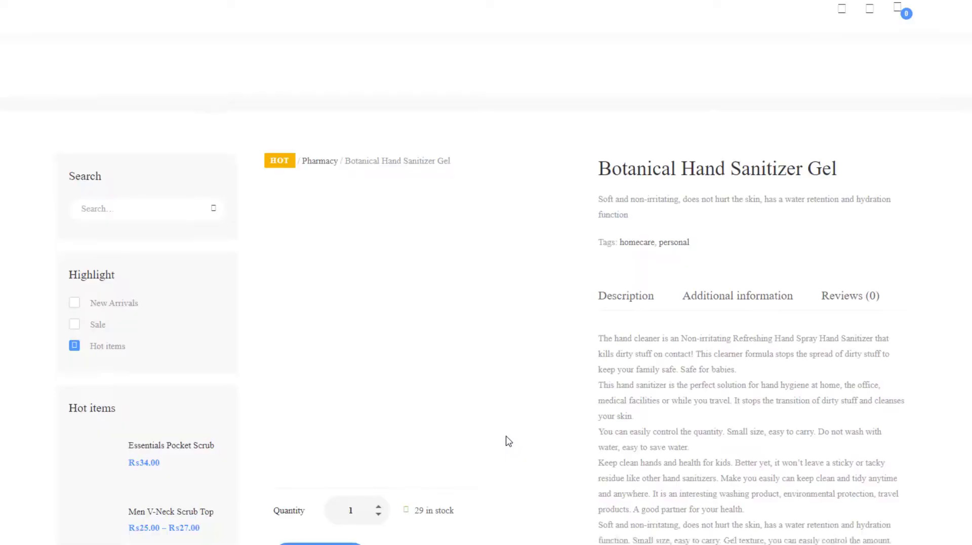
{"action": "scroll", "coordinate": [508, 440], "scroll_direction": "down", "scroll_amount": 9}
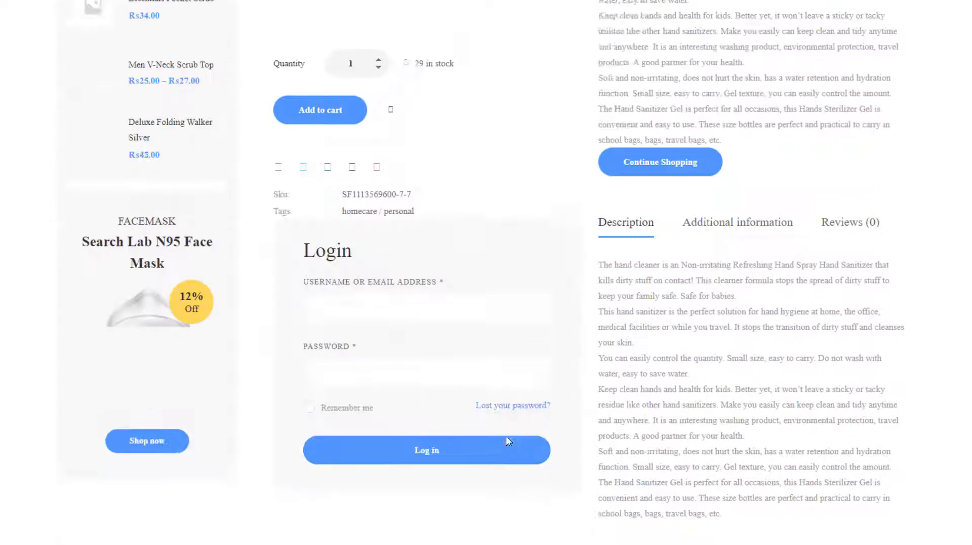
{"action": "scroll", "coordinate": [582, 377], "scroll_direction": "up", "scroll_amount": 5}
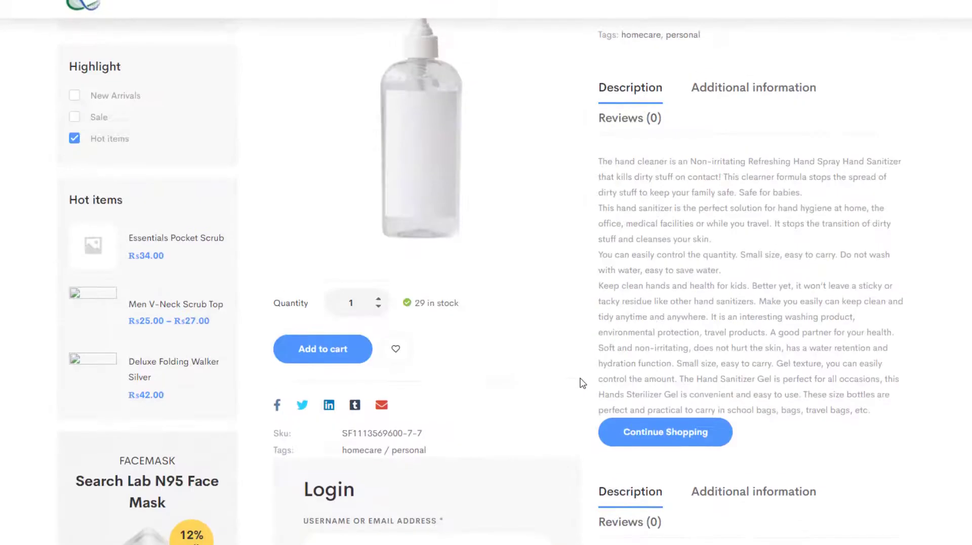
{"action": "scroll", "coordinate": [581, 378], "scroll_direction": "up", "scroll_amount": 3}
Step: Return to the template editor and browse the WooCommerce, Woo Page Builder, Structure, Content and Woo Brand element collections without adding anything
{"action": "key", "text": "alt+Tab"}
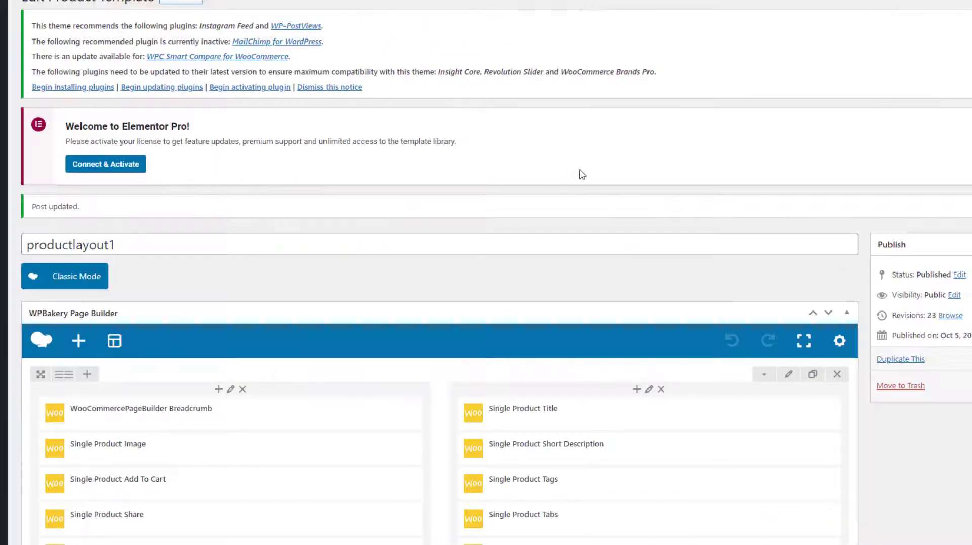
{"action": "scroll", "coordinate": [582, 173], "scroll_direction": "down", "scroll_amount": 5}
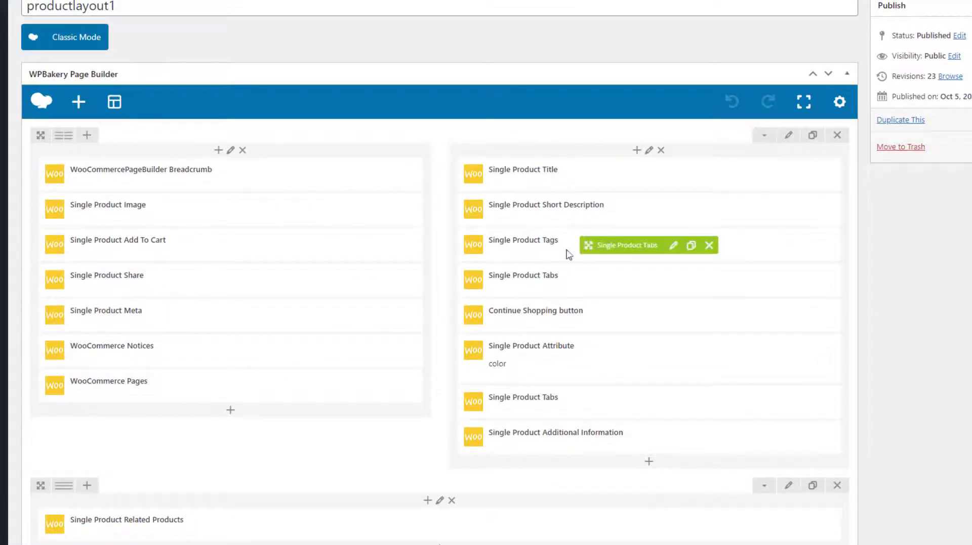
{"action": "scroll", "coordinate": [136, 477], "scroll_direction": "down", "scroll_amount": 2}
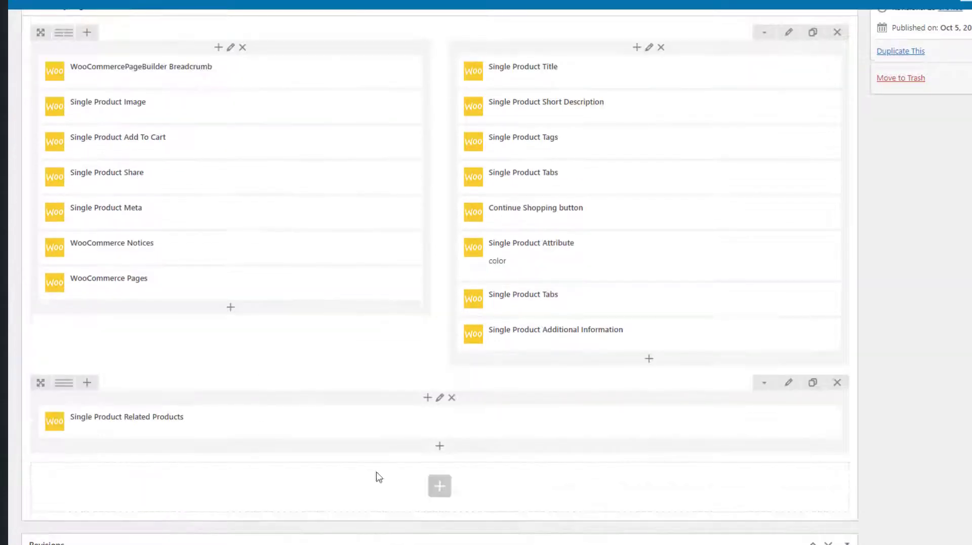
{"action": "left_click", "coordinate": [124, 376]}
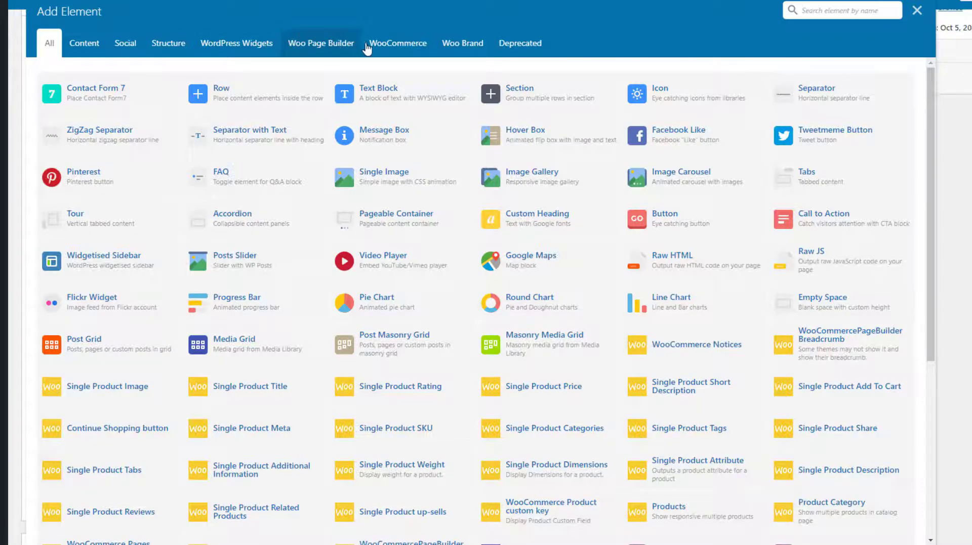
{"action": "left_click", "coordinate": [398, 43]}
{"action": "left_click", "coordinate": [313, 42]}
{"action": "left_click", "coordinate": [168, 43]}
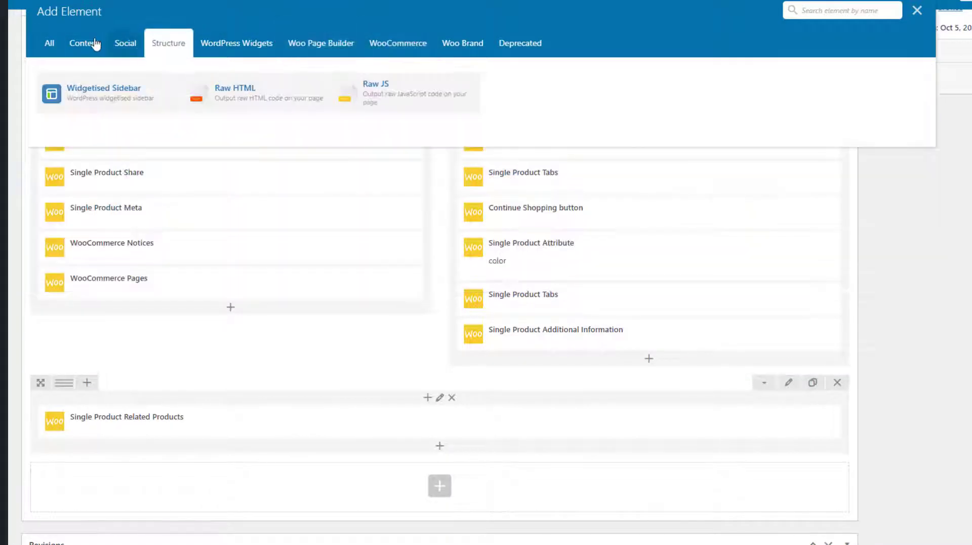
{"action": "left_click", "coordinate": [85, 42]}
{"action": "left_click", "coordinate": [320, 42]}
{"action": "left_click", "coordinate": [463, 43]}
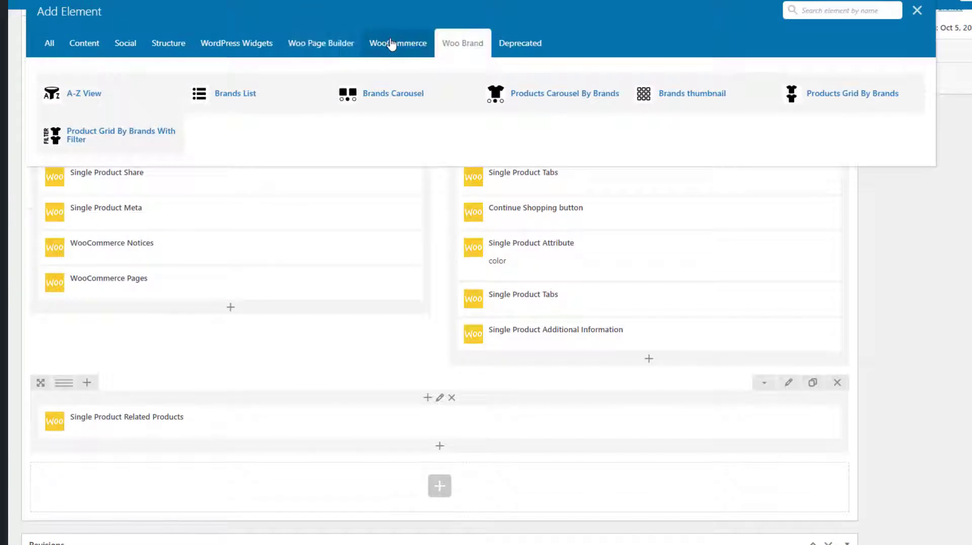
{"action": "left_click", "coordinate": [394, 42]}
{"action": "left_click", "coordinate": [916, 11]}
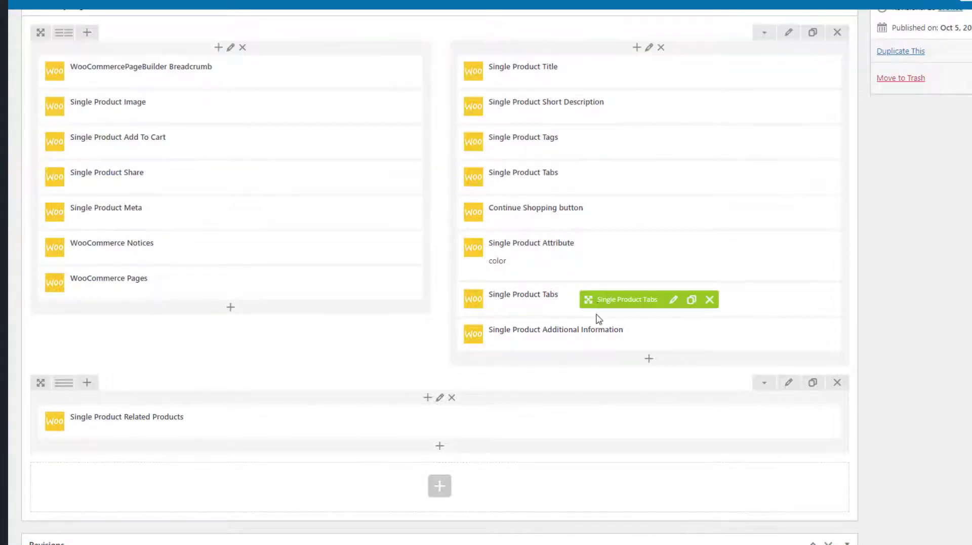
{"action": "mouse_move", "coordinate": [620, 351]}
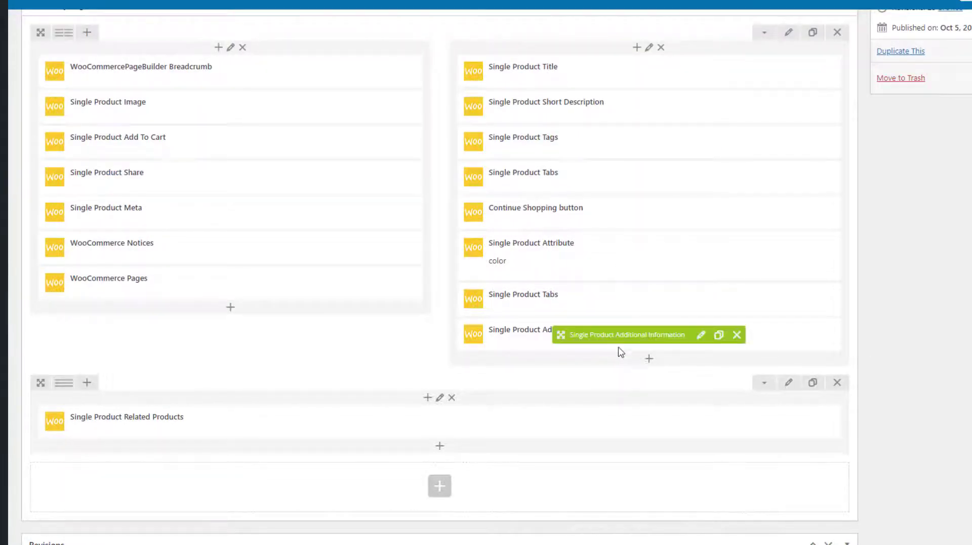